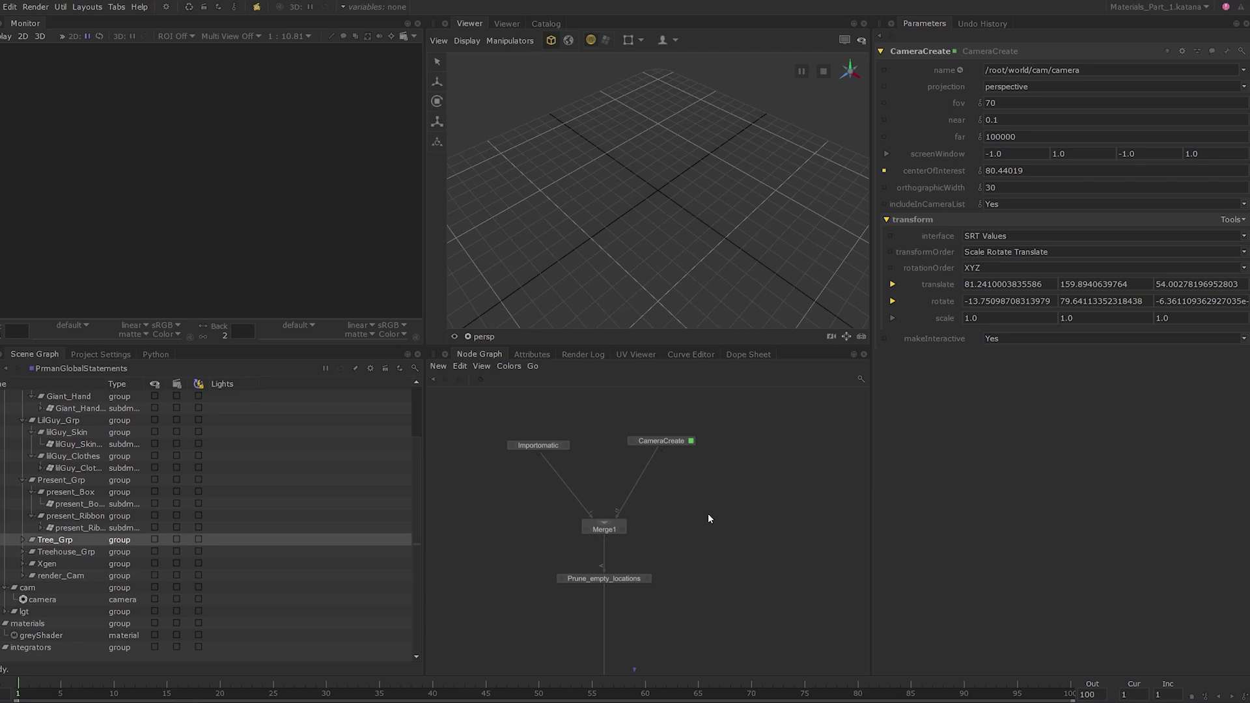
- Wrap Importomatic and CameraCreate in a backdrop titled 'Assets'
drag(484, 411, 748, 509)
key(Tab)
text(ba)
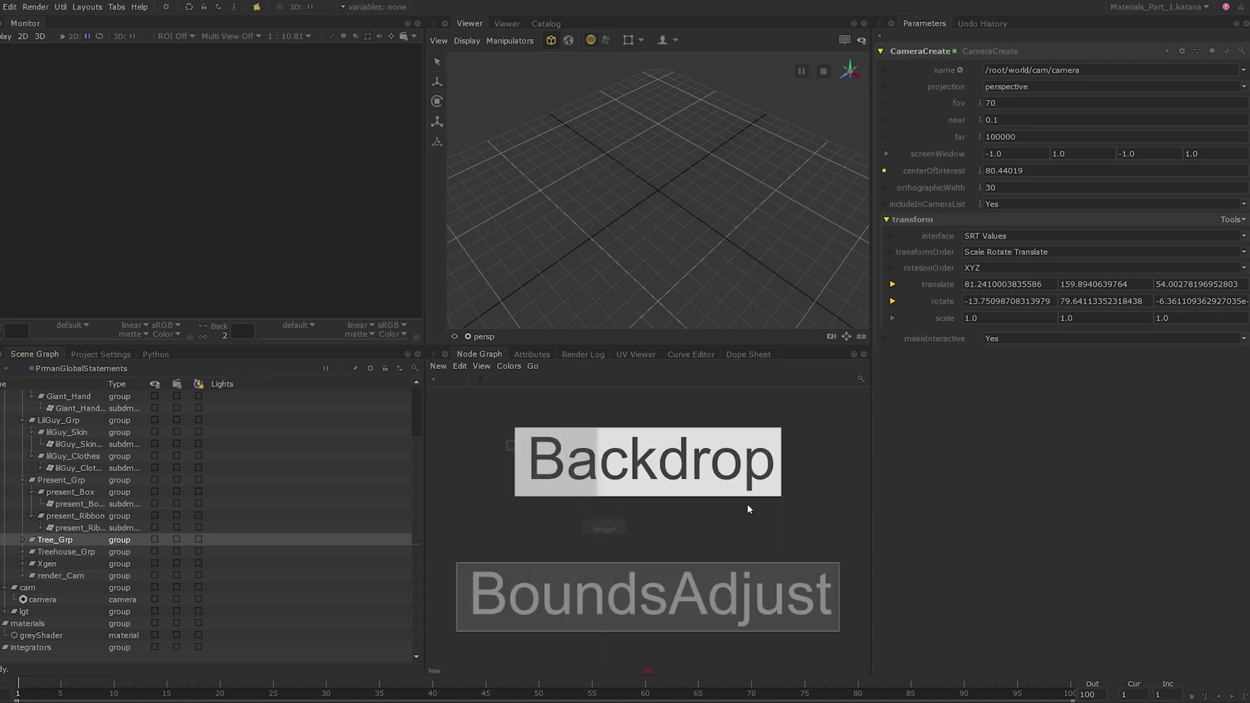
key(Return)
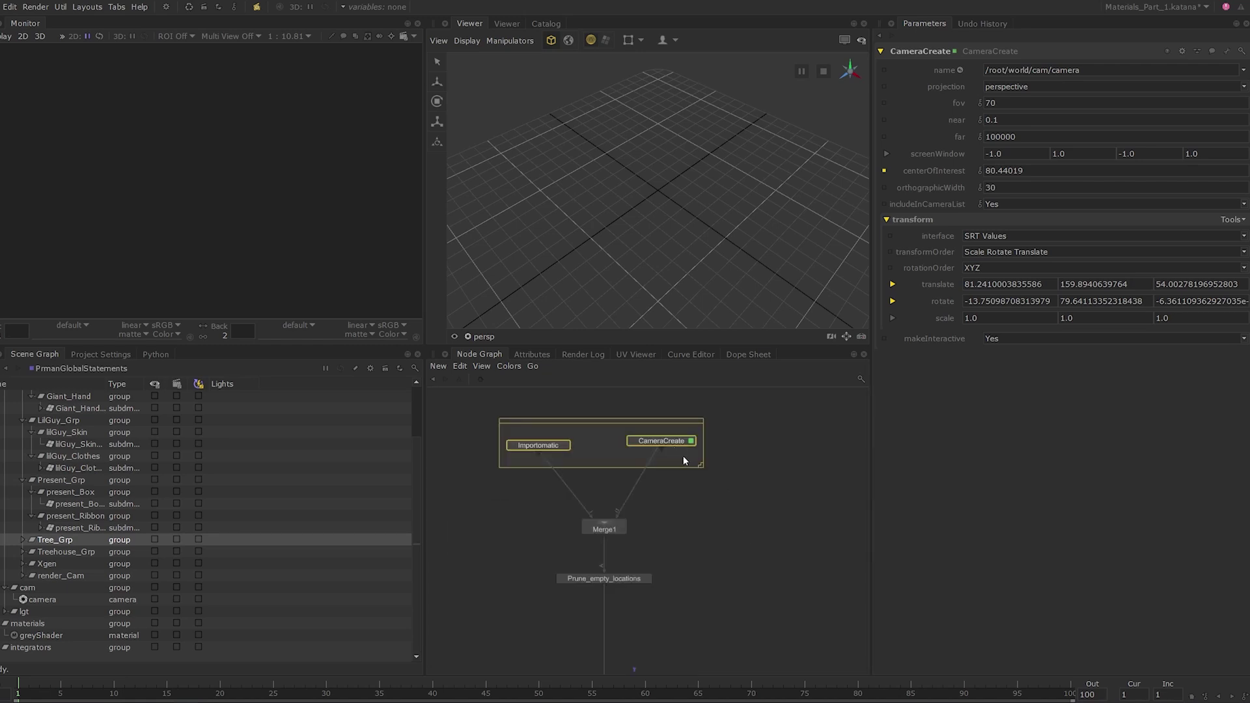
drag(702, 463, 709, 476)
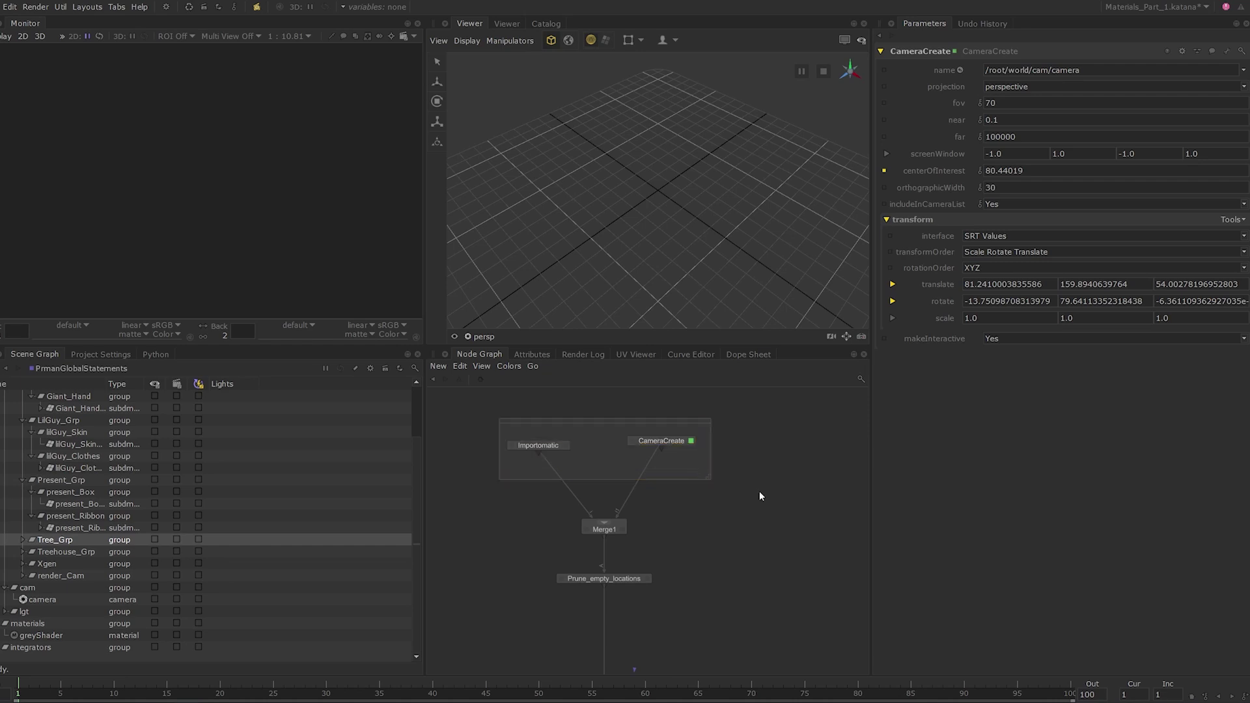
double_click(603, 420)
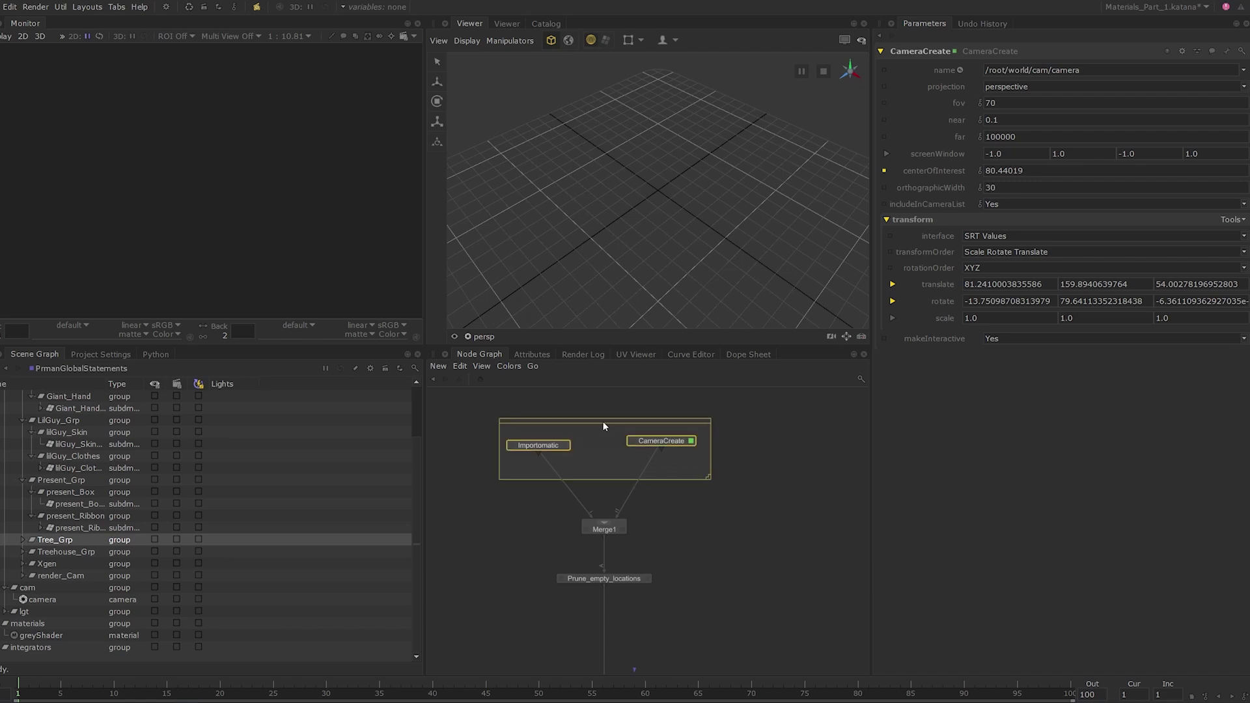
text(Assets)
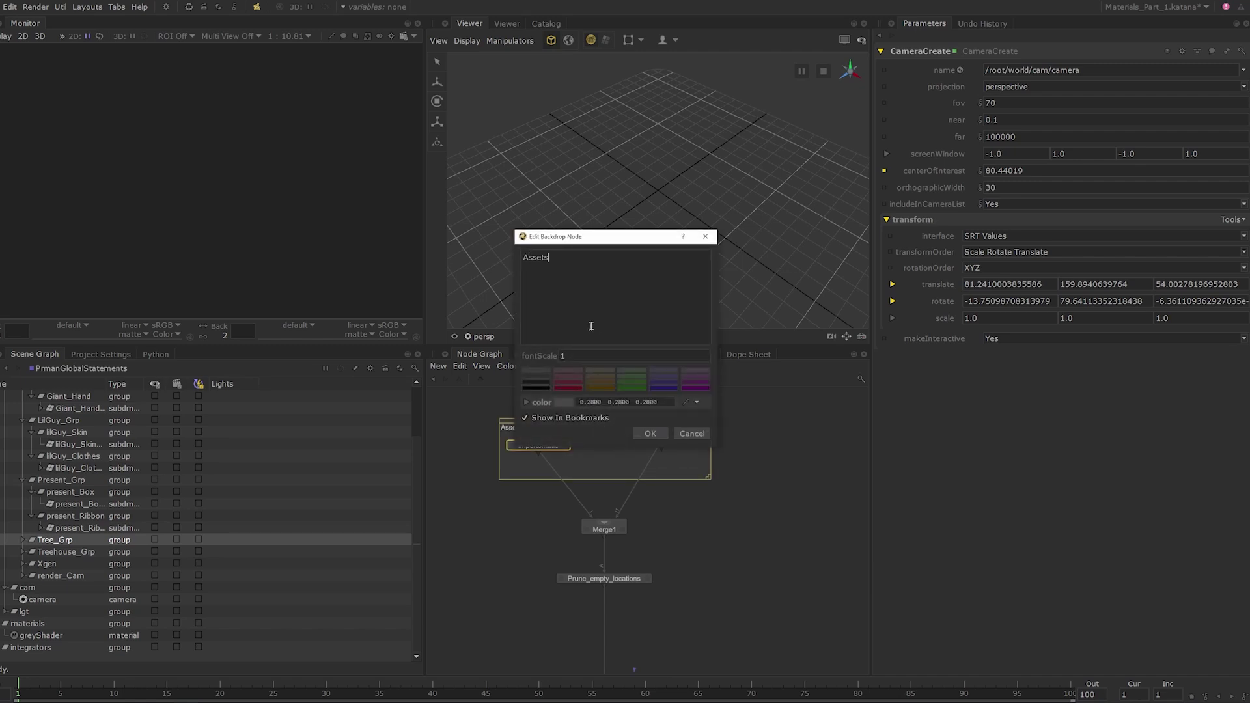
click(650, 434)
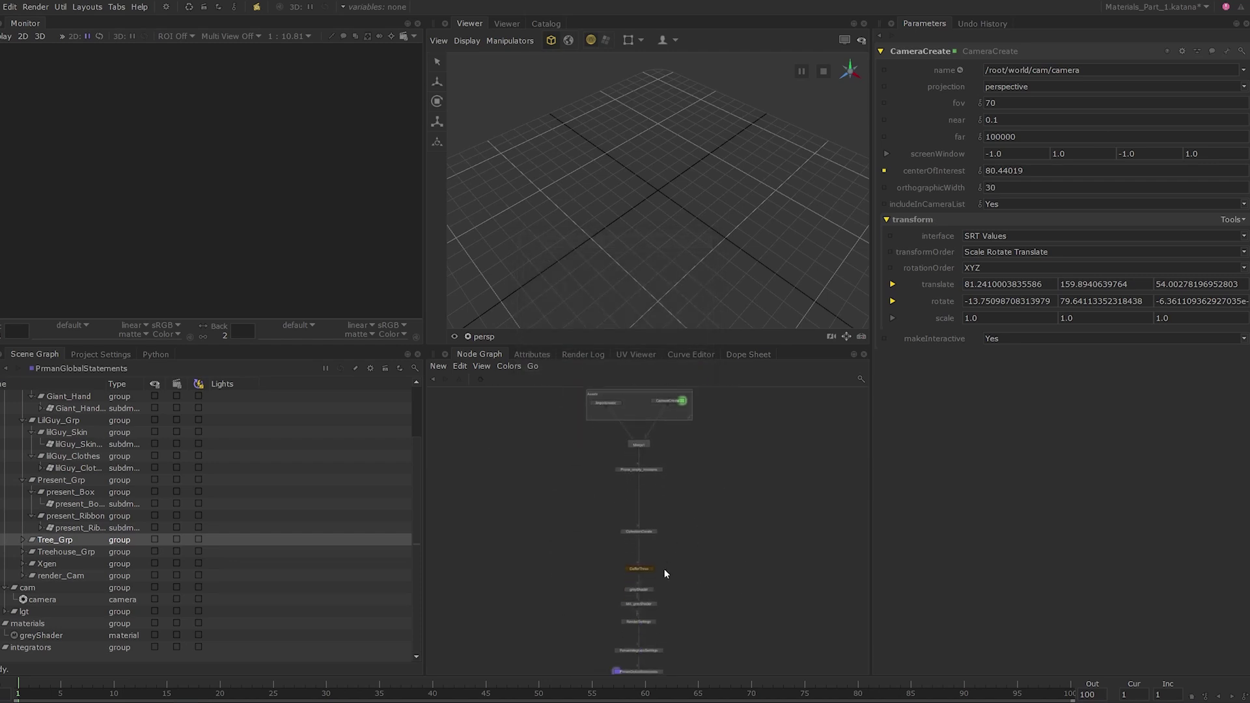
- Wrap GafferThree in a backdrop titled 'Lighting'
click(635, 561)
key(Tab)
text(ba)
key(Return)
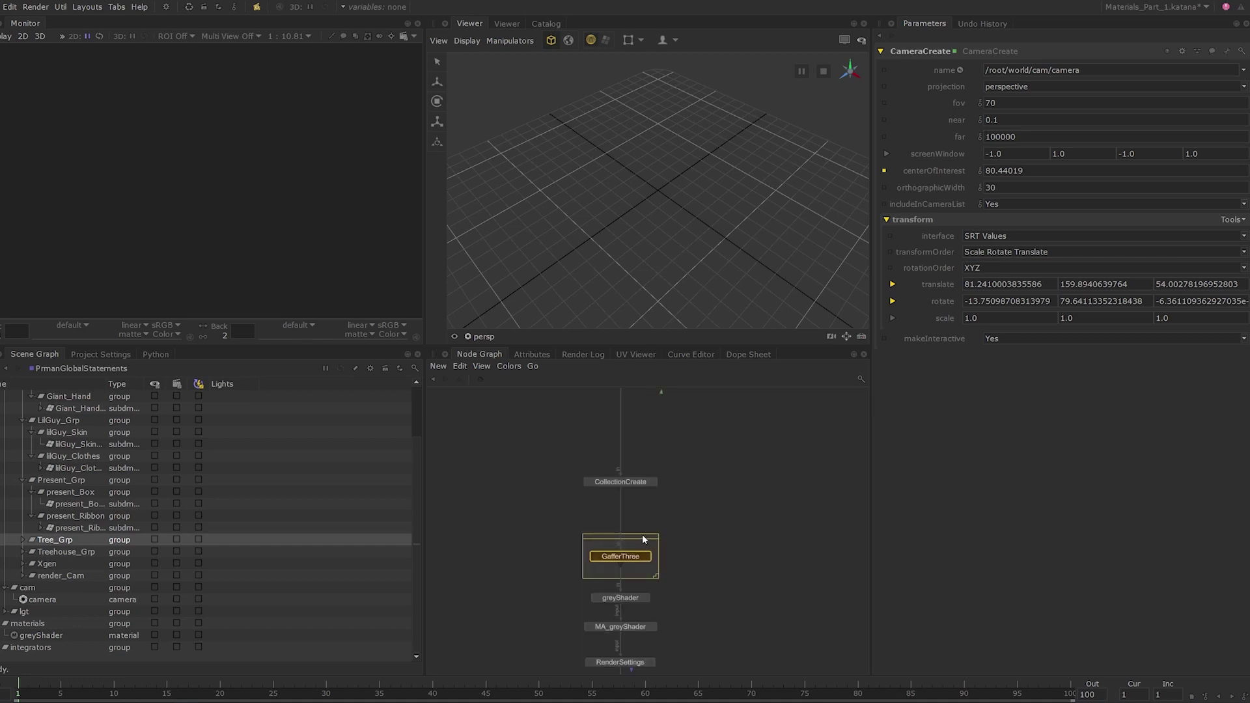
double_click(643, 537)
text(Lighting)
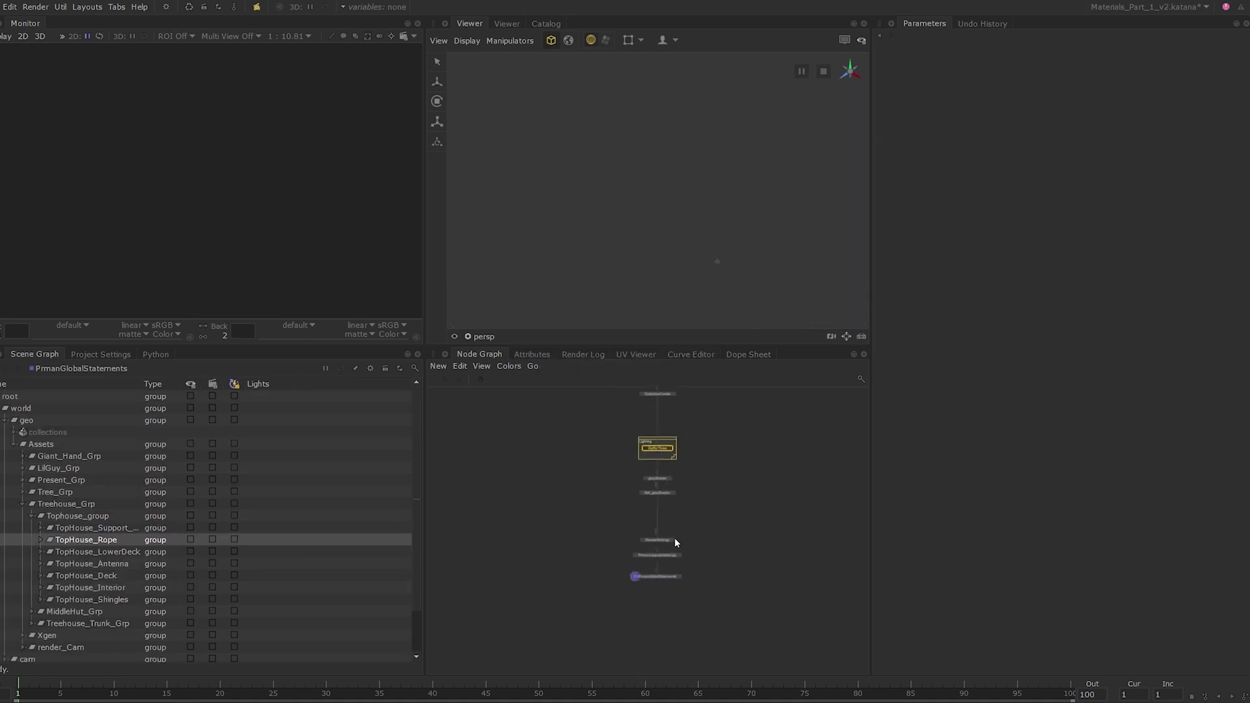
scroll(678, 541, up, 5)
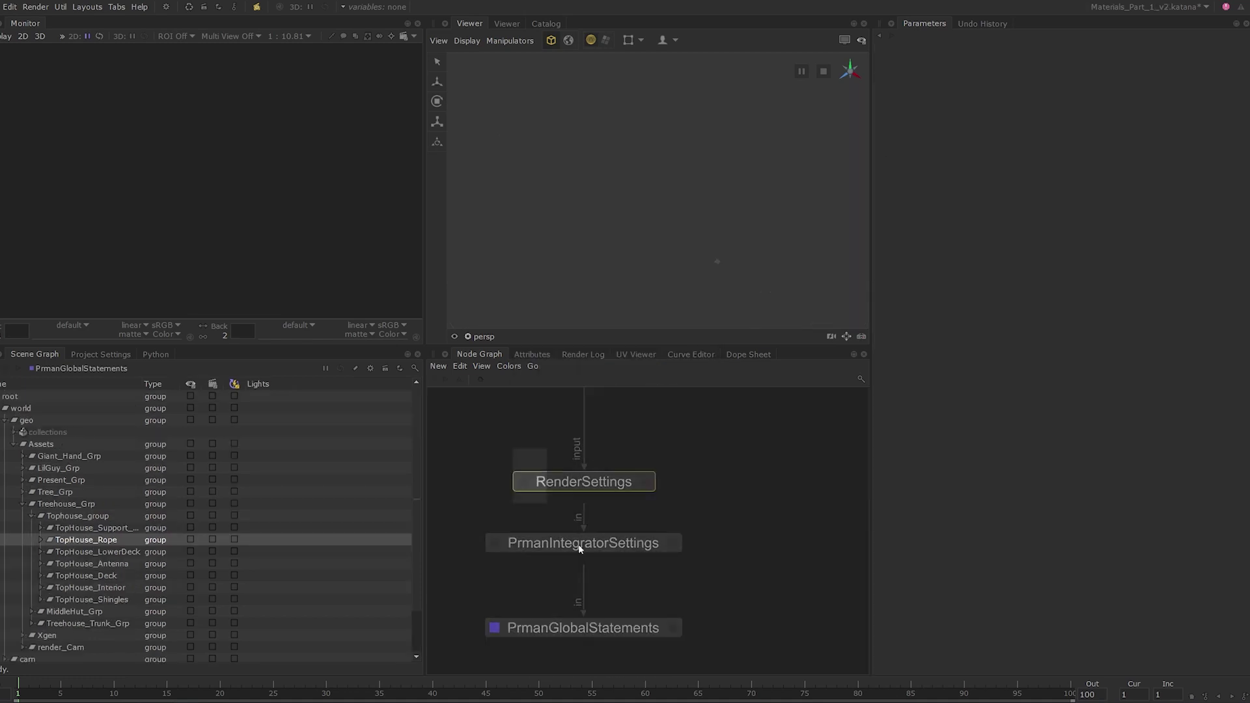
- Wrap RenderSettings, PrmanIntegratorSettings and PrmanGlobalStatements in a backdrop titled 'Render Settings'
drag(529, 487, 715, 690)
key(Tab)
text(bac)
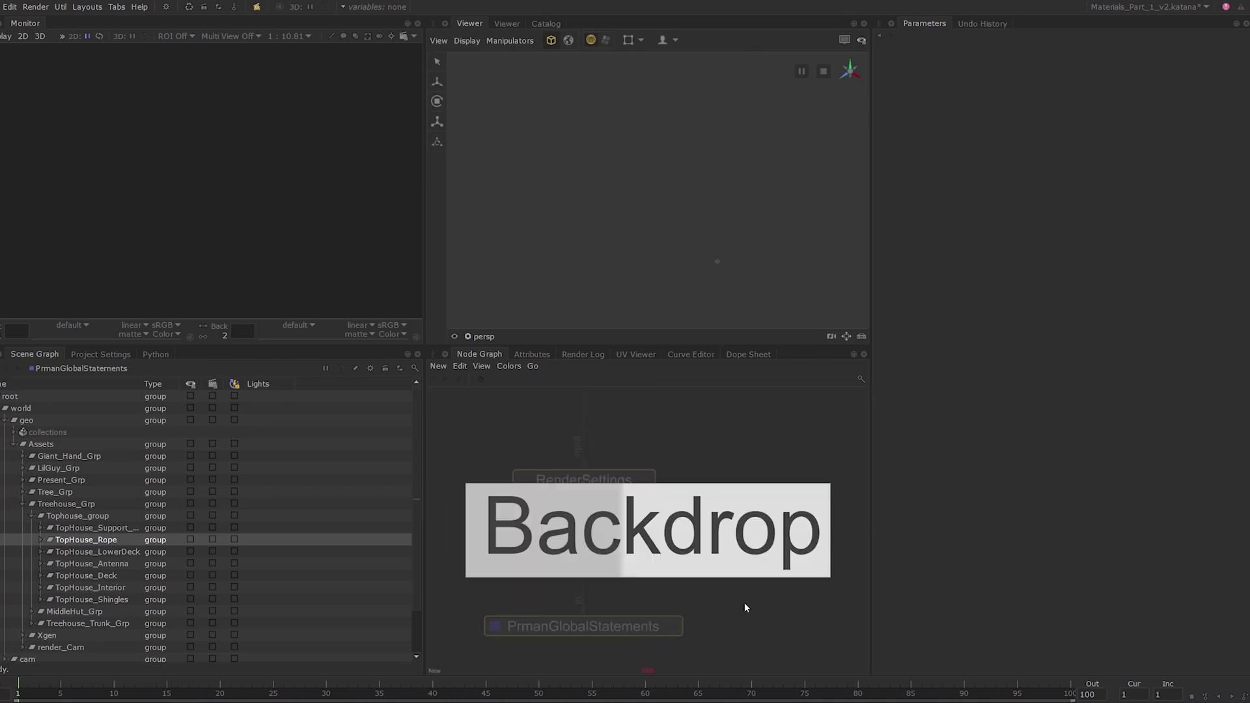
key(Return)
double_click(629, 441)
text(Render Settings)
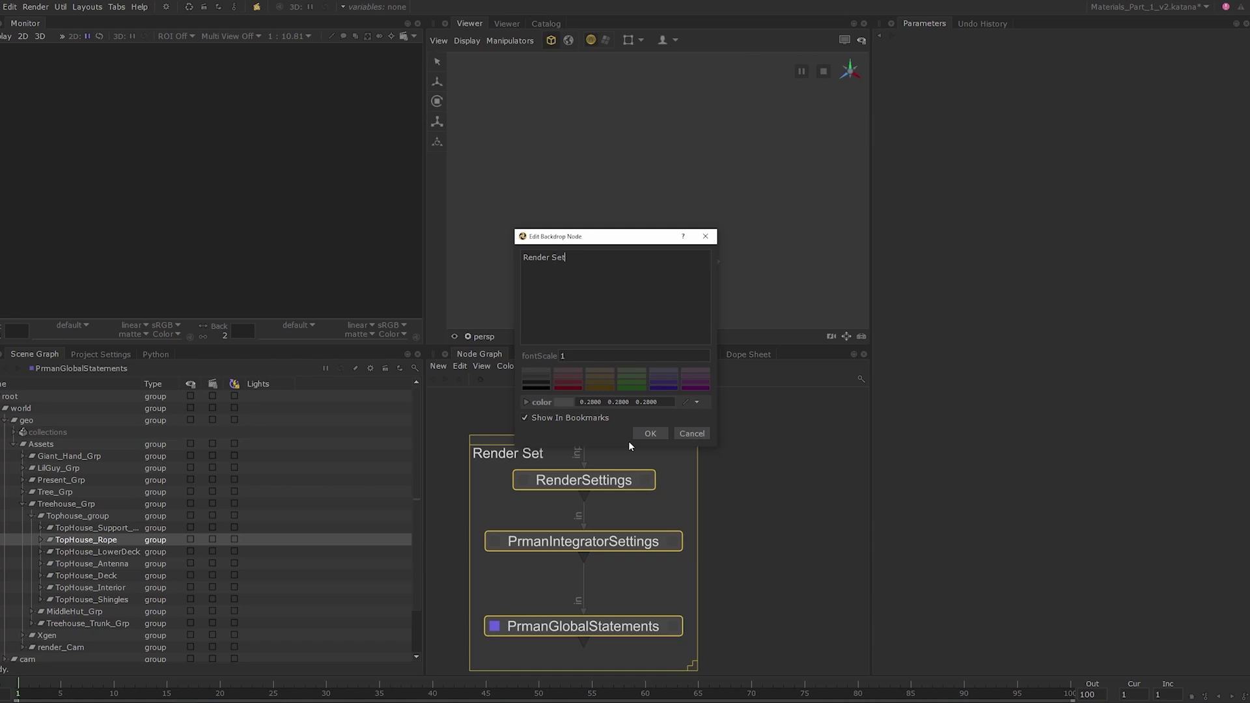
click(651, 434)
click(738, 481)
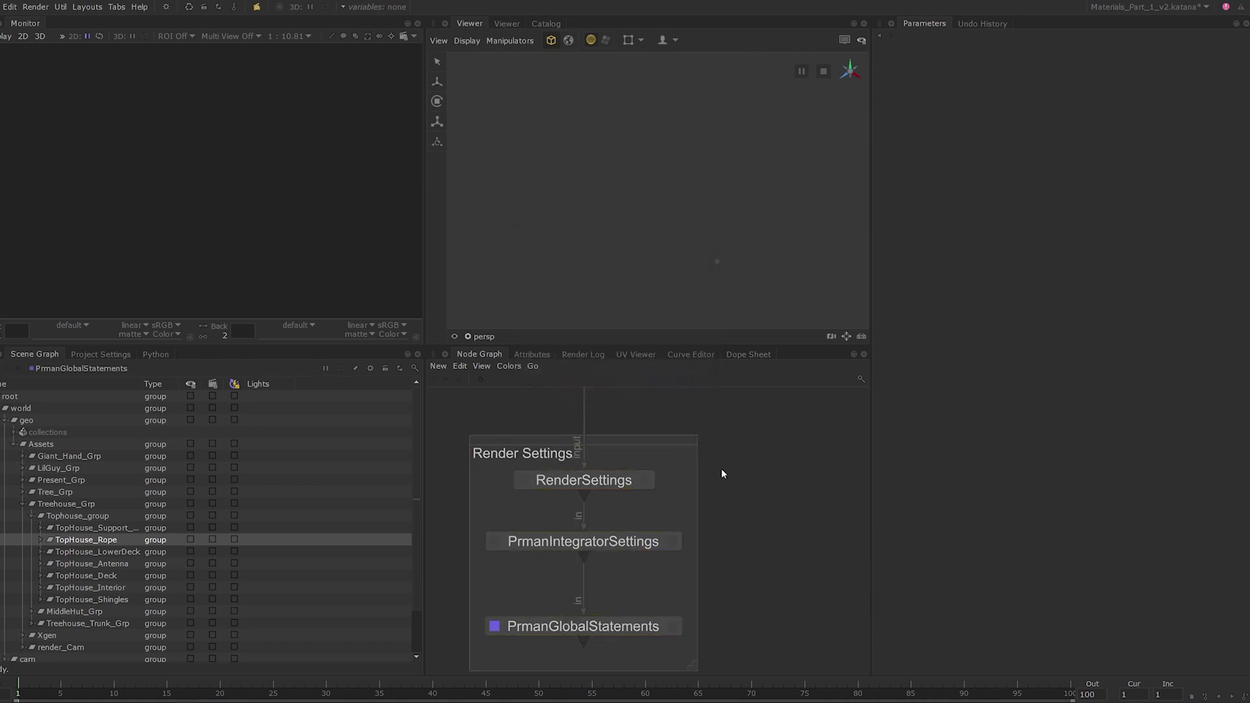
scroll(709, 474, down, 4)
middle_drag(726, 440, 725, 474)
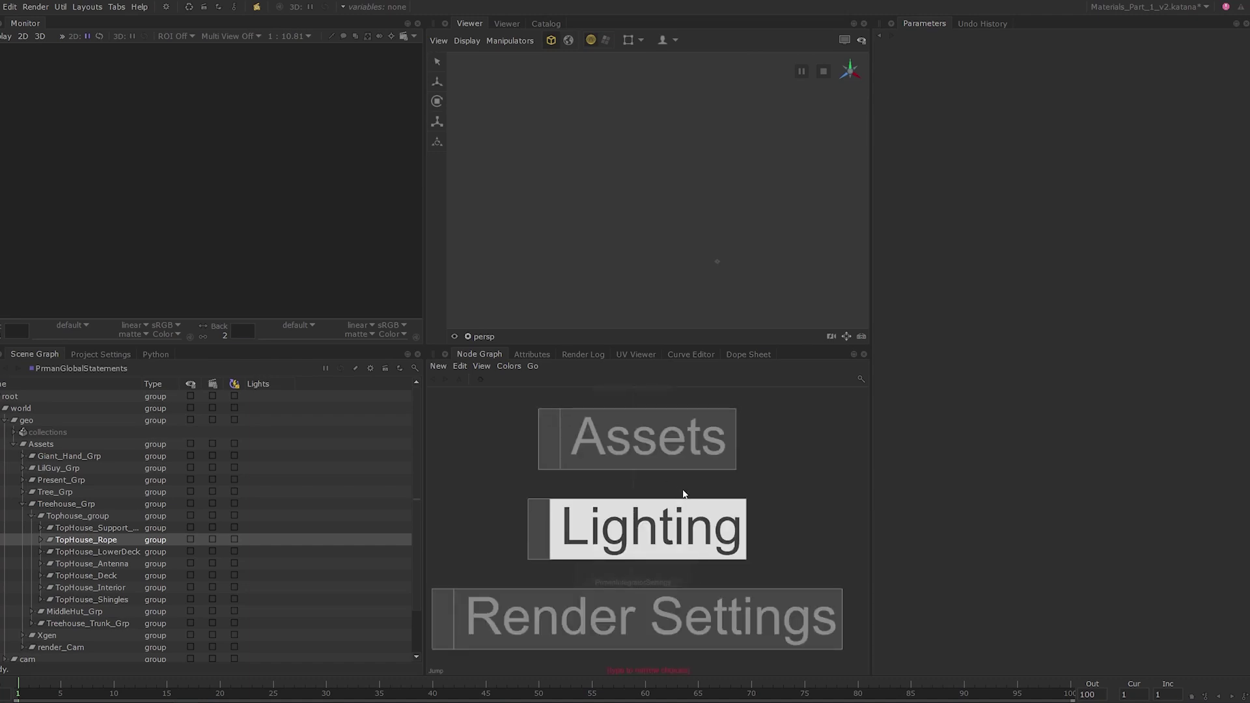
- Use the J bookmark list to jump to Lighting and back to Assets, then select Treehouse_Grp
click(698, 444)
key(j)
click(700, 524)
key(j)
click(703, 465)
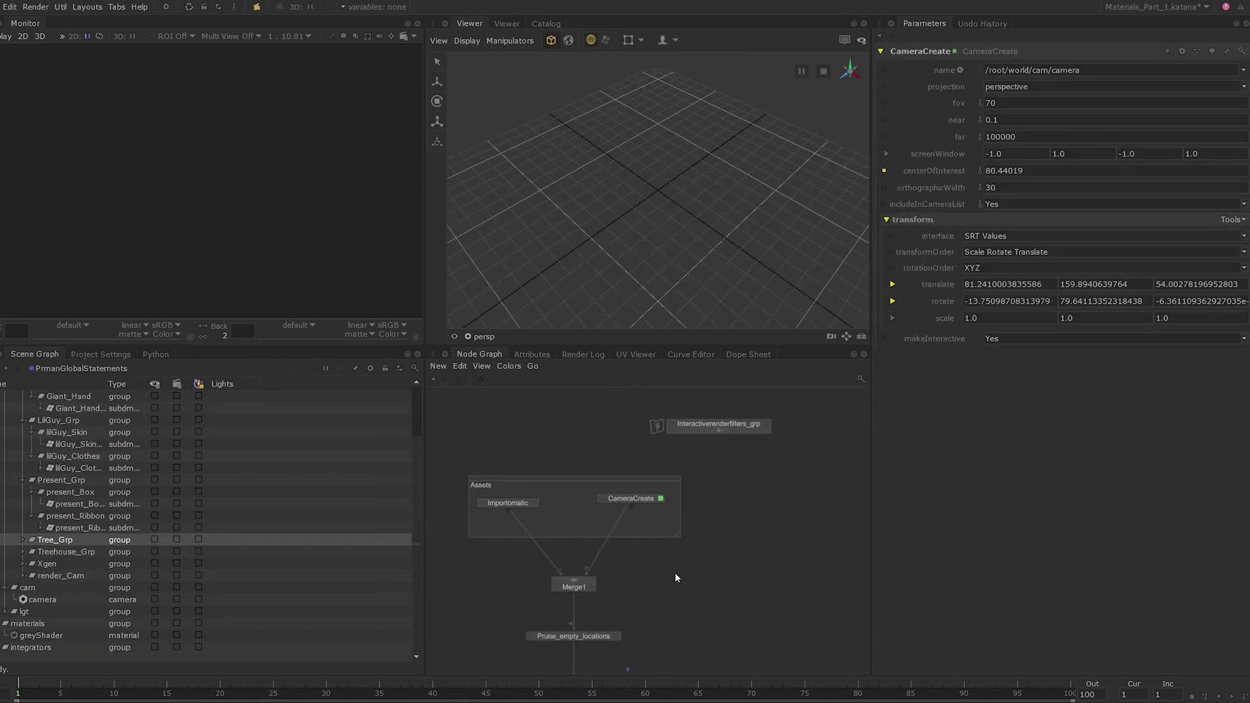
middle_drag(674, 573, 645, 543)
scroll(677, 542, down, 3)
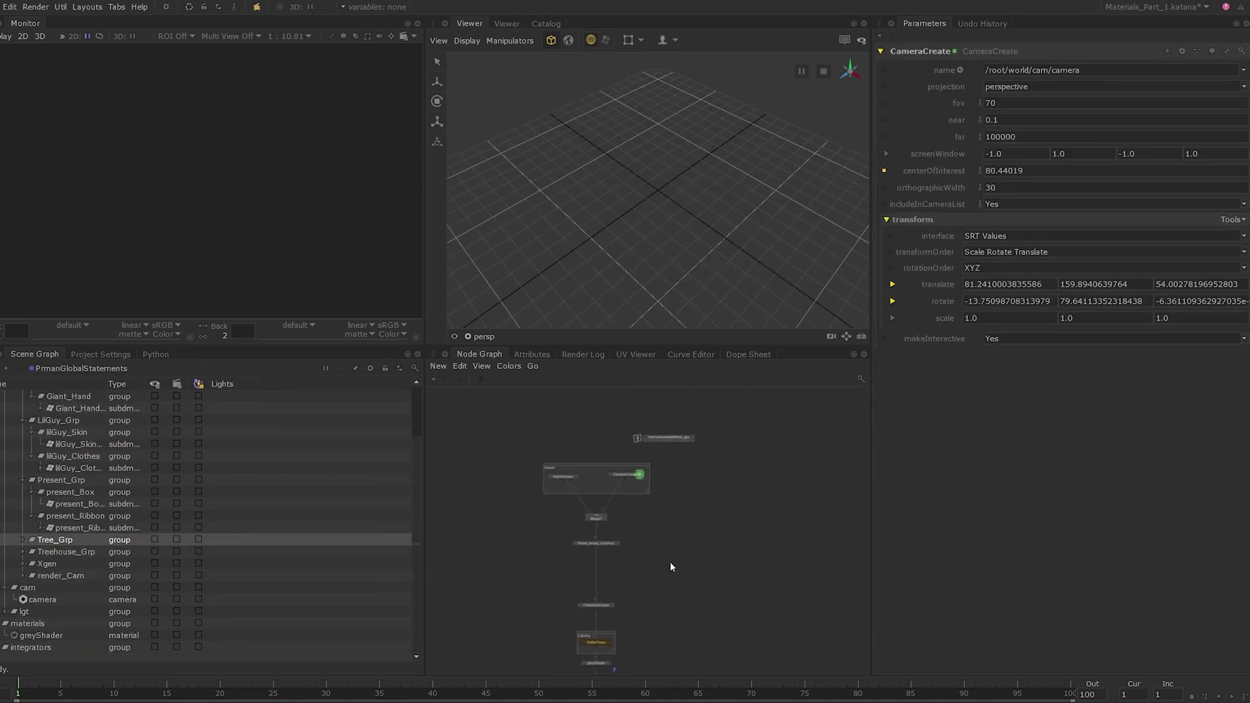
scroll(673, 554, up, 3)
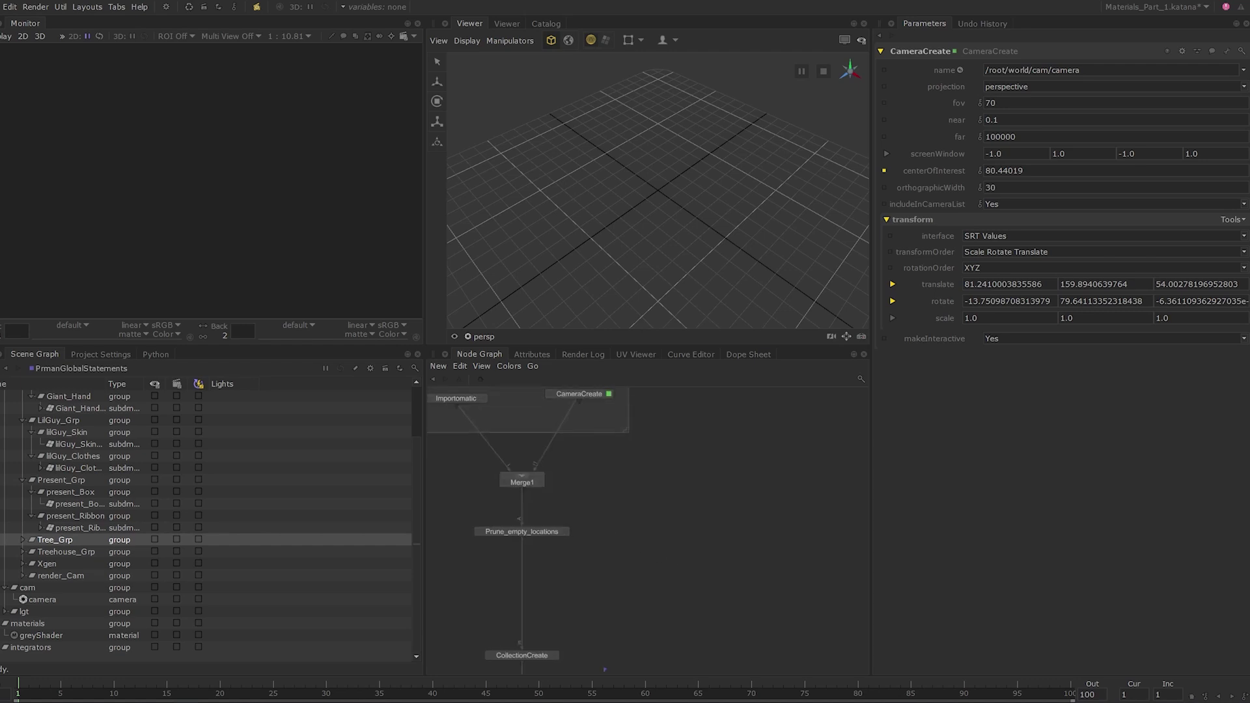
click(37, 552)
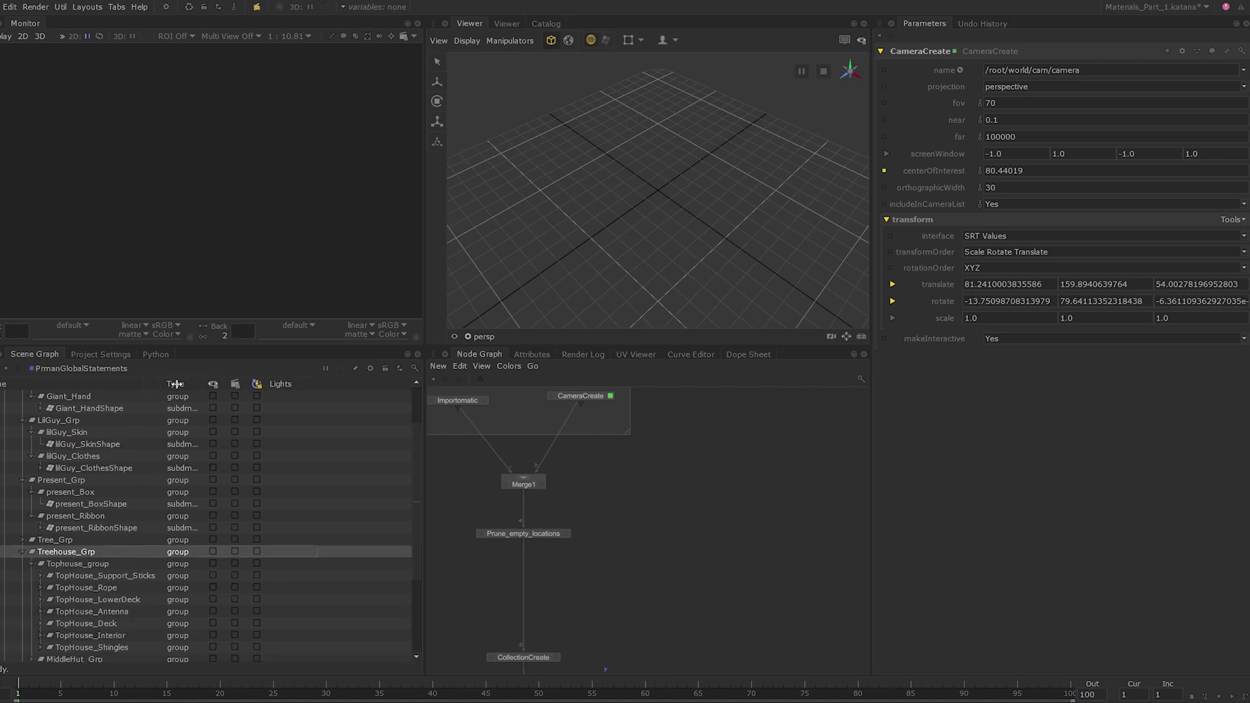
- Expand TopHouse_Antenna in the Scene Graph and frame TopHouse_AntennaShape in the Viewer
drag(166, 384, 177, 384)
click(78, 610)
click(40, 612)
click(90, 626)
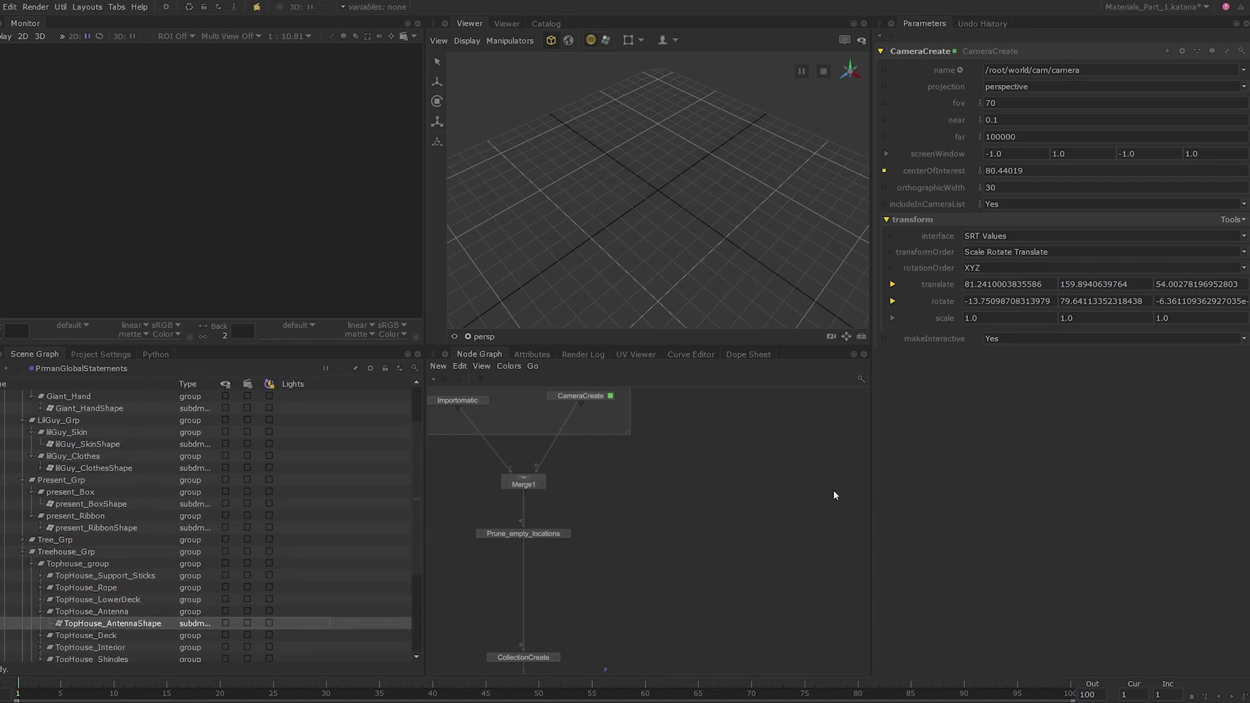
key(f)
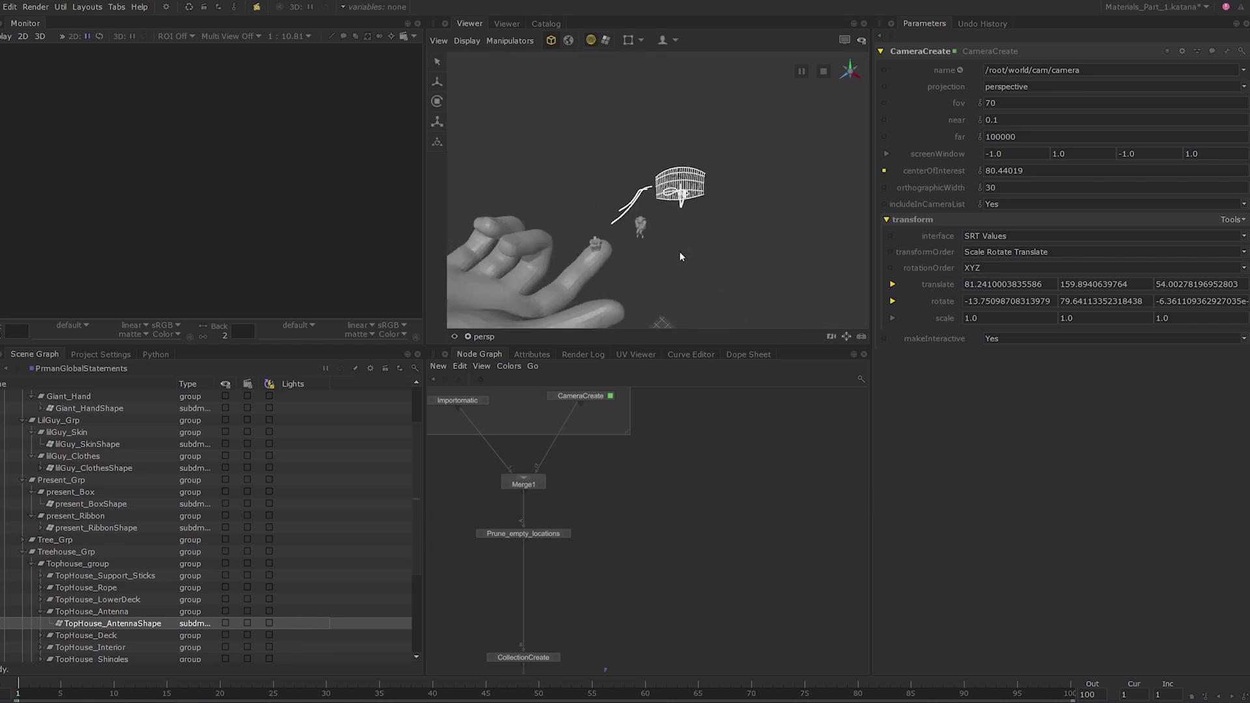
click(719, 239)
middle_drag(664, 563, 710, 528)
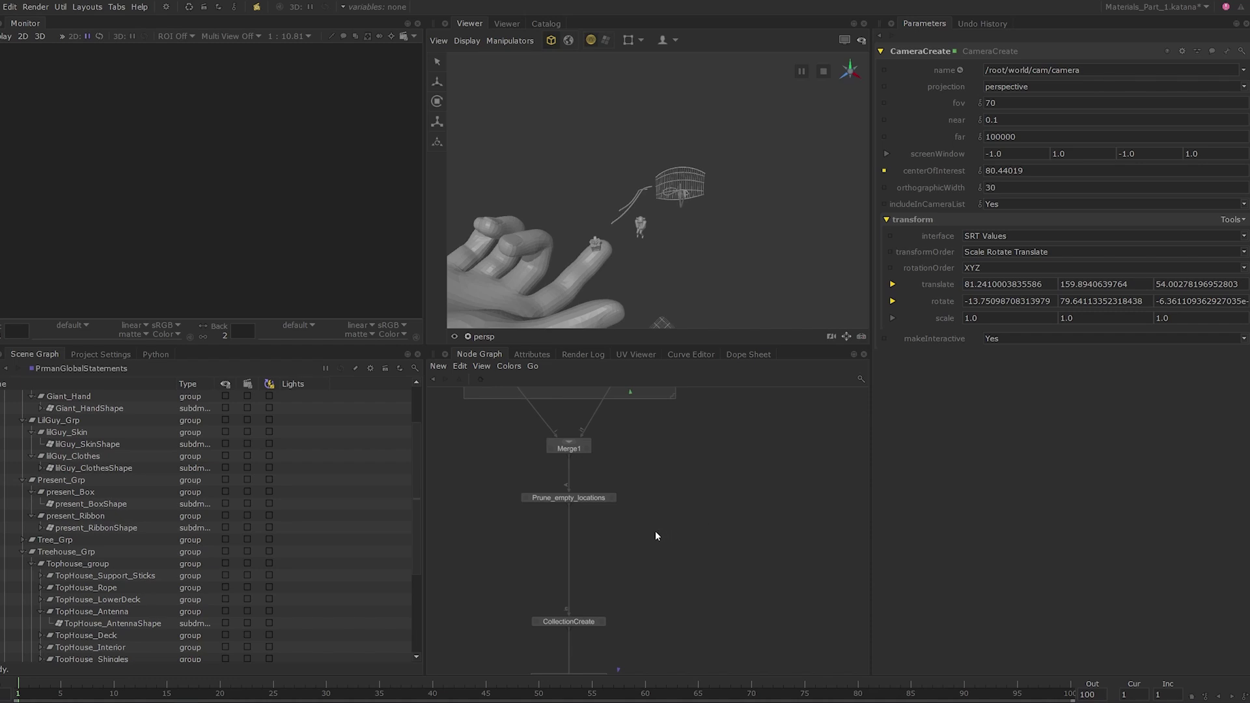
- Add a new backdrop titled 'Materials' in empty graph space
key(Tab)
text(b)
key(Return)
double_click(712, 509)
text(Materials)
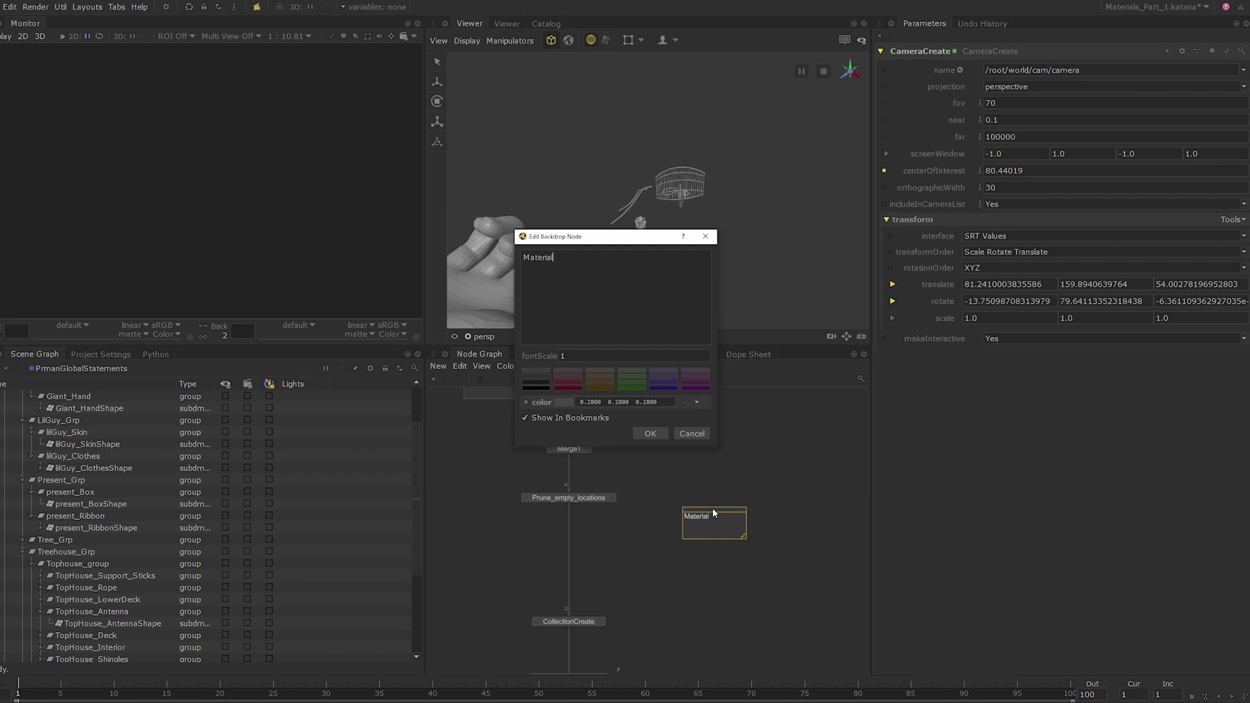
click(651, 434)
- Enlarge the Materials backdrop and move it upward
drag(745, 538, 826, 592)
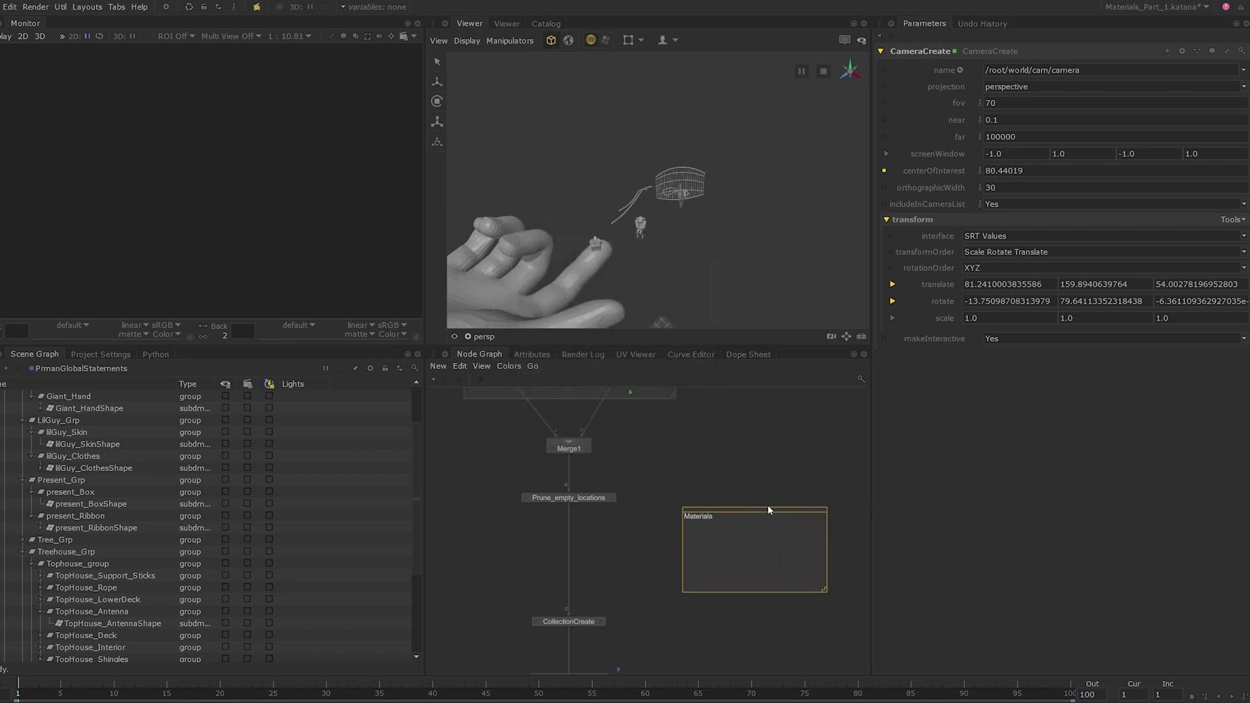
drag(768, 509, 766, 469)
click(748, 632)
middle_drag(748, 632, 715, 636)
middle_drag(713, 589, 677, 586)
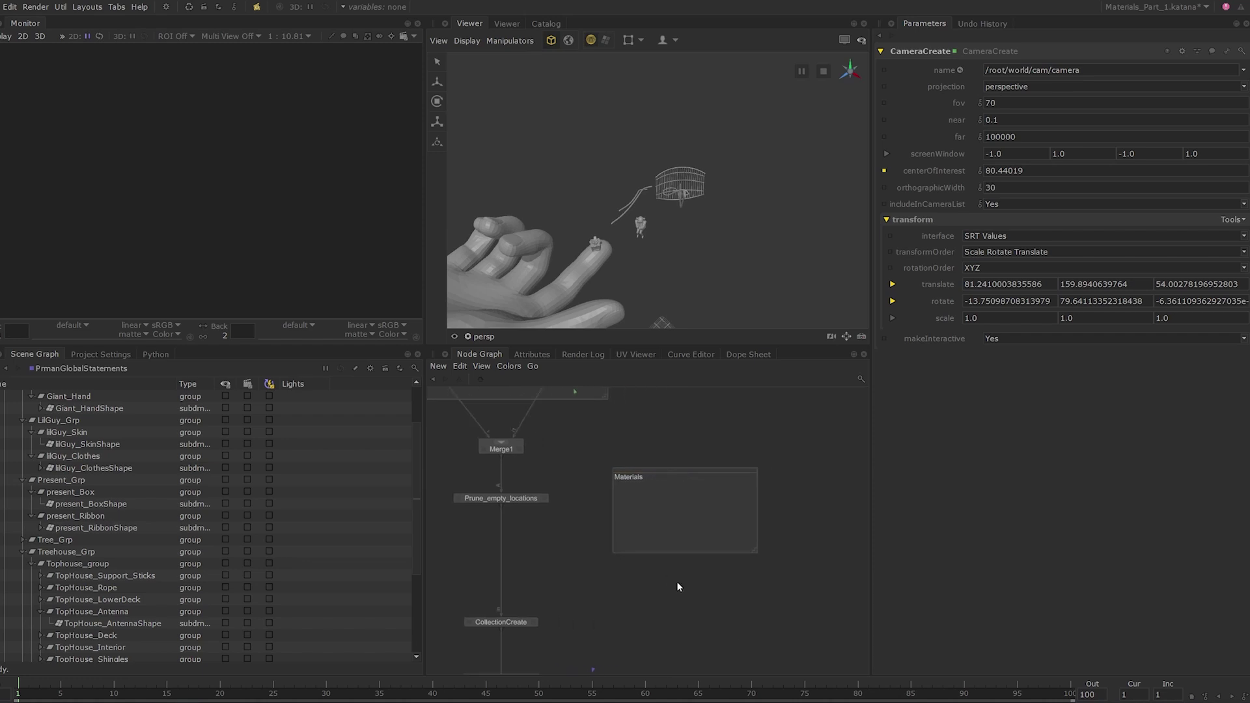
key(Tab)
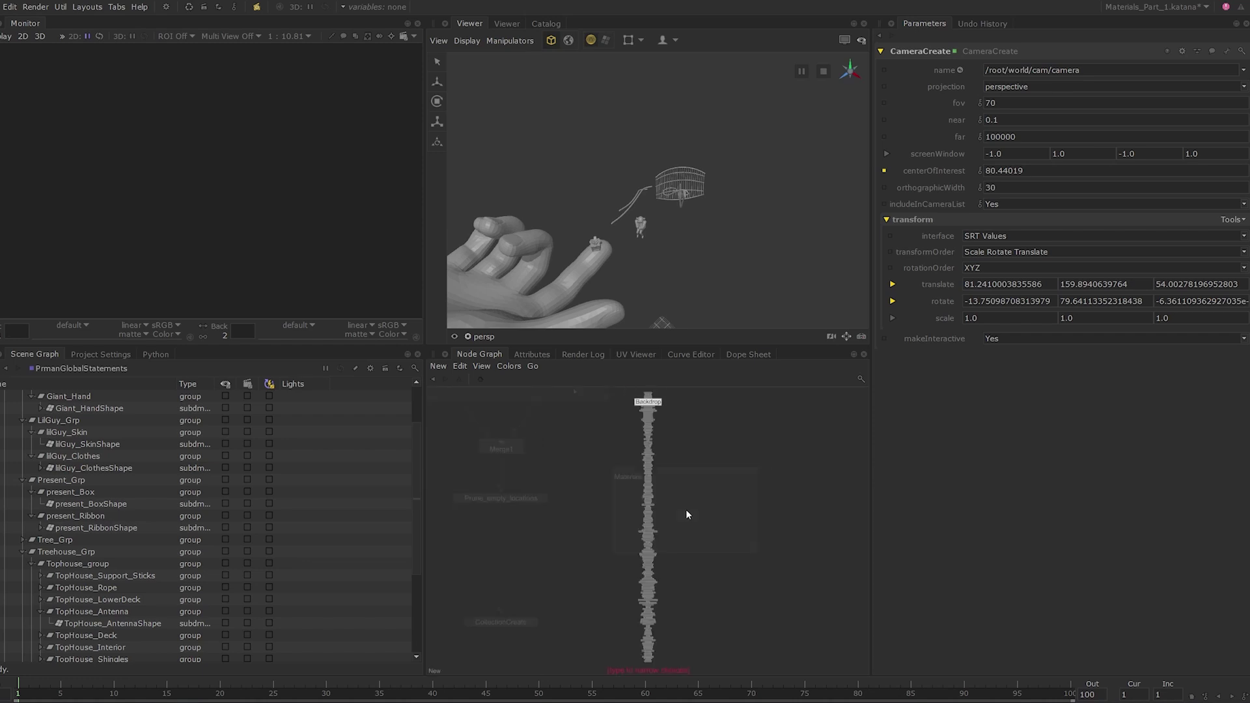
- Place a NetworkMaterialCreate in the Materials backdrop, rename it NMC_treeHouse, and view it
text(nmc)
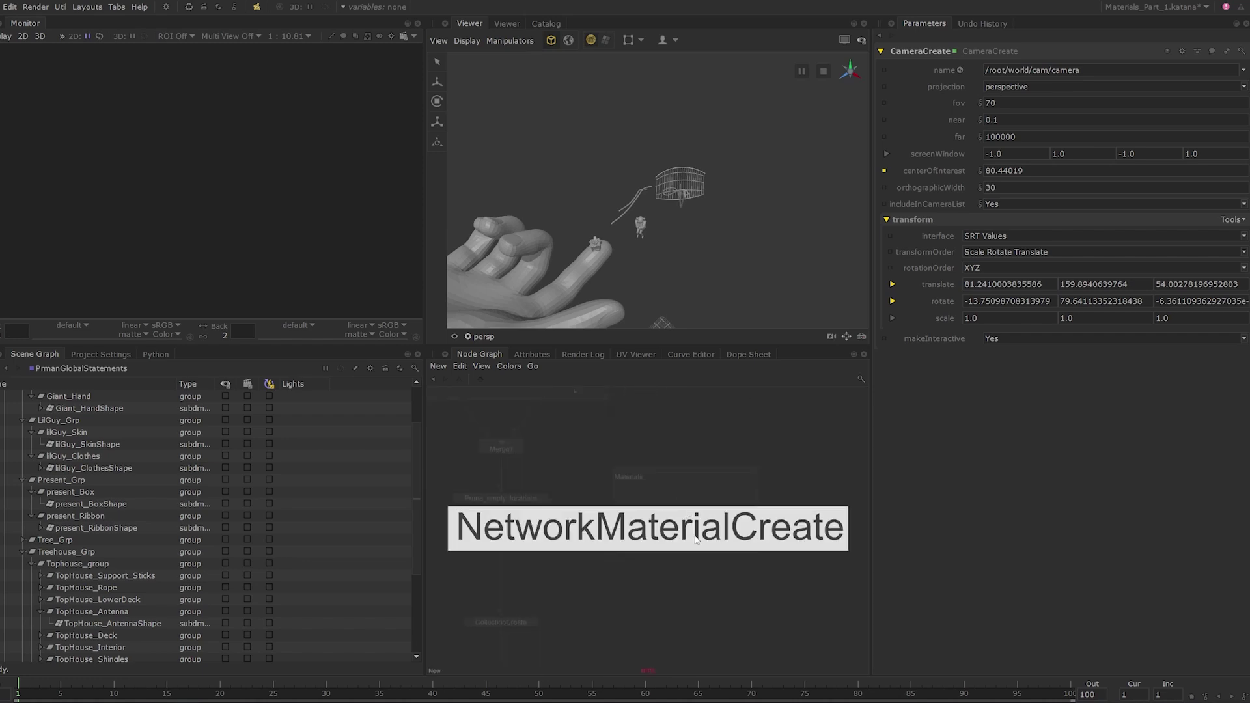
key(Return)
click(687, 503)
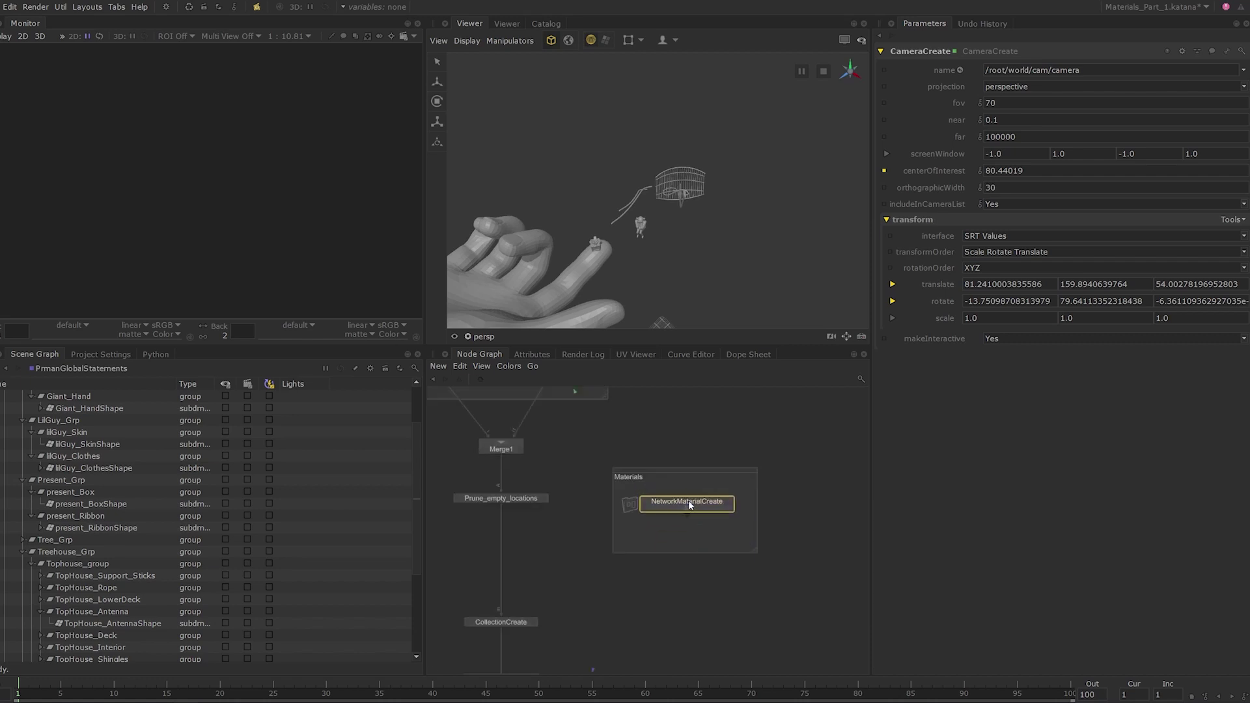
click(698, 507)
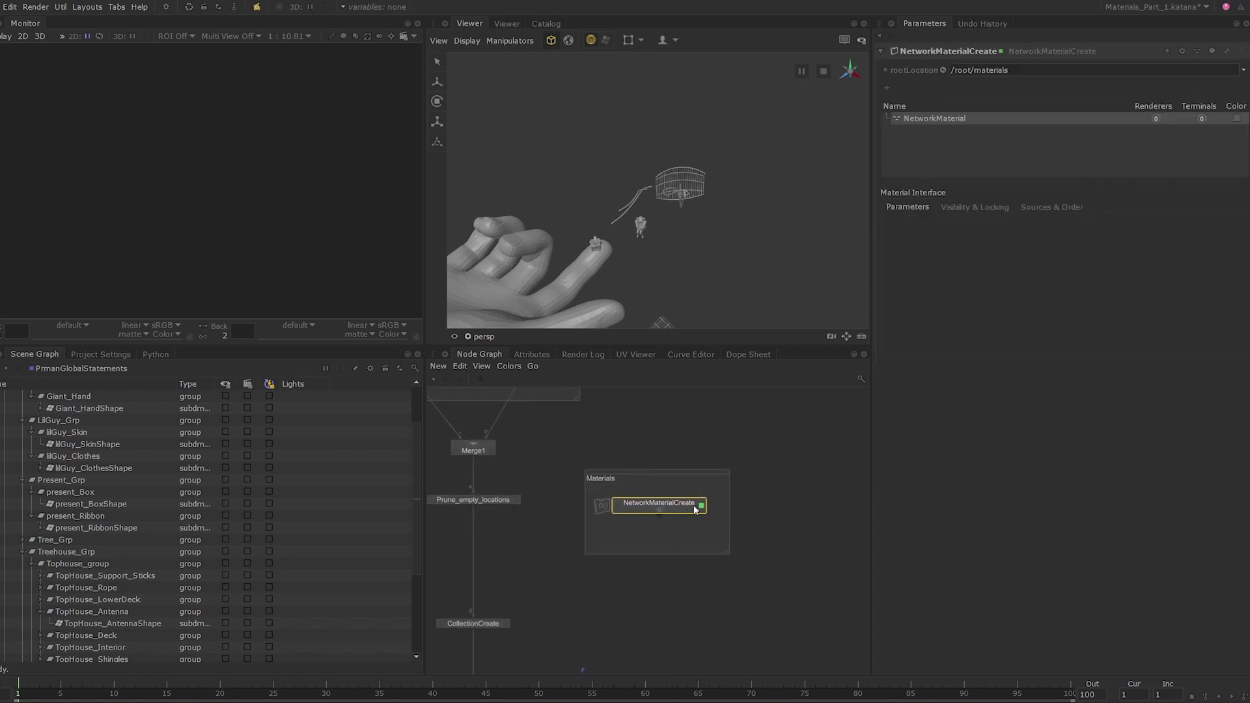
text(nNMC_treeHouse)
key(Return)
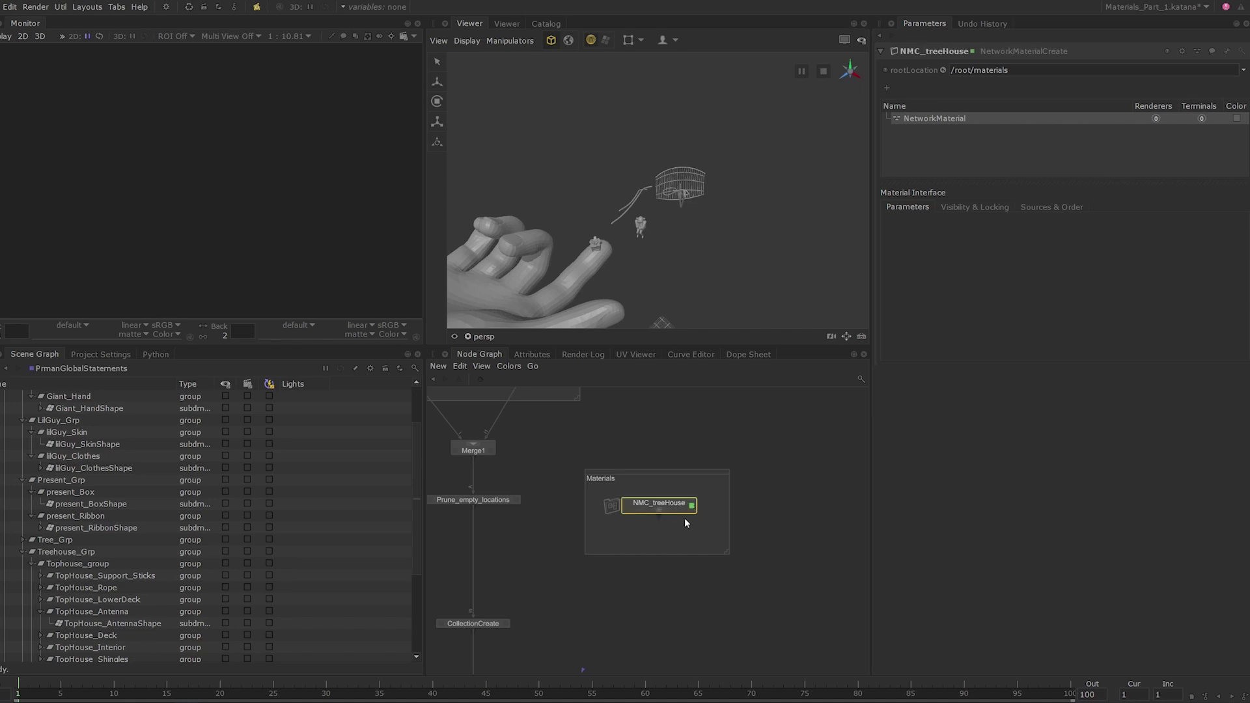
middle_drag(689, 524, 662, 528)
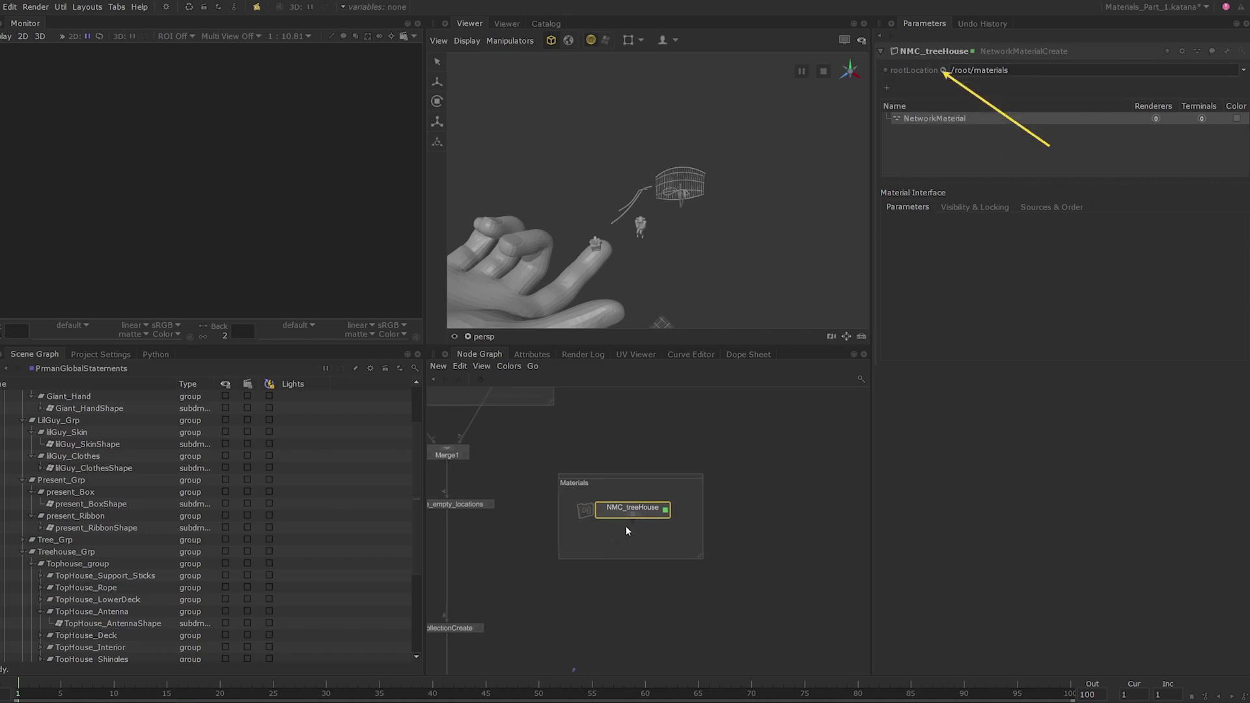
key(v)
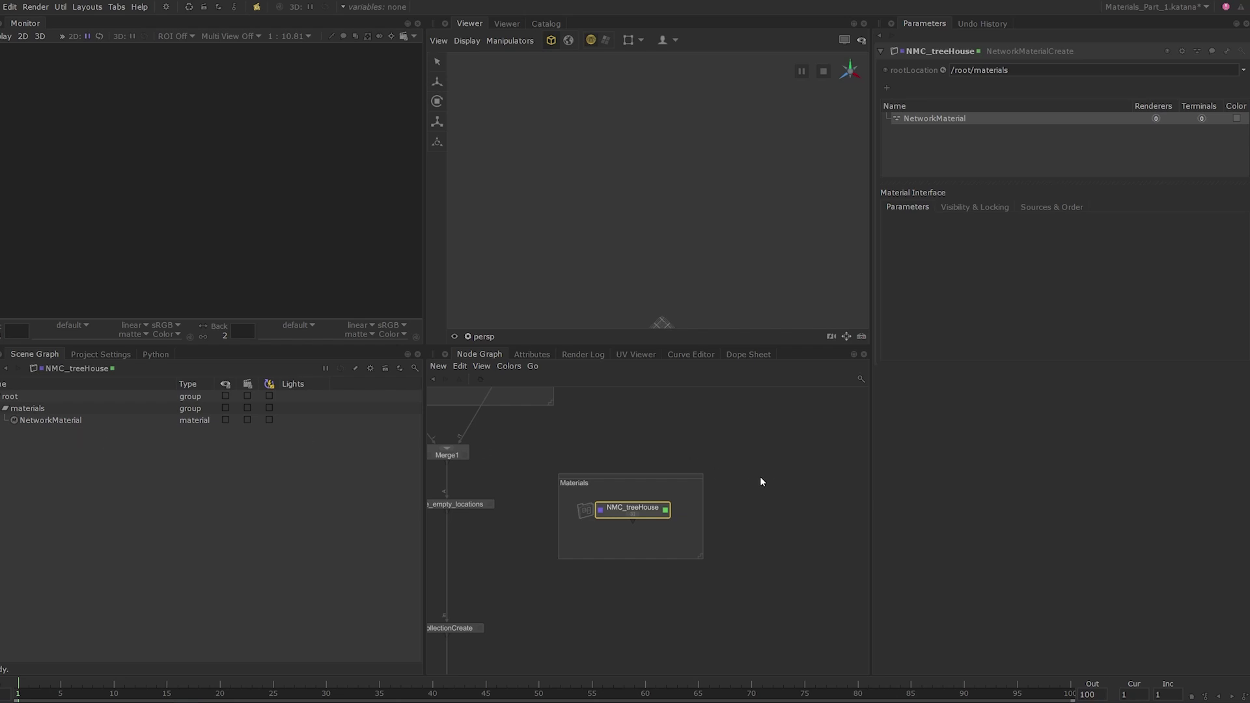
- Rename NMC_treeHouse's network material to NM_topHouseDeck and step inside the node
middle_drag(706, 504, 726, 497)
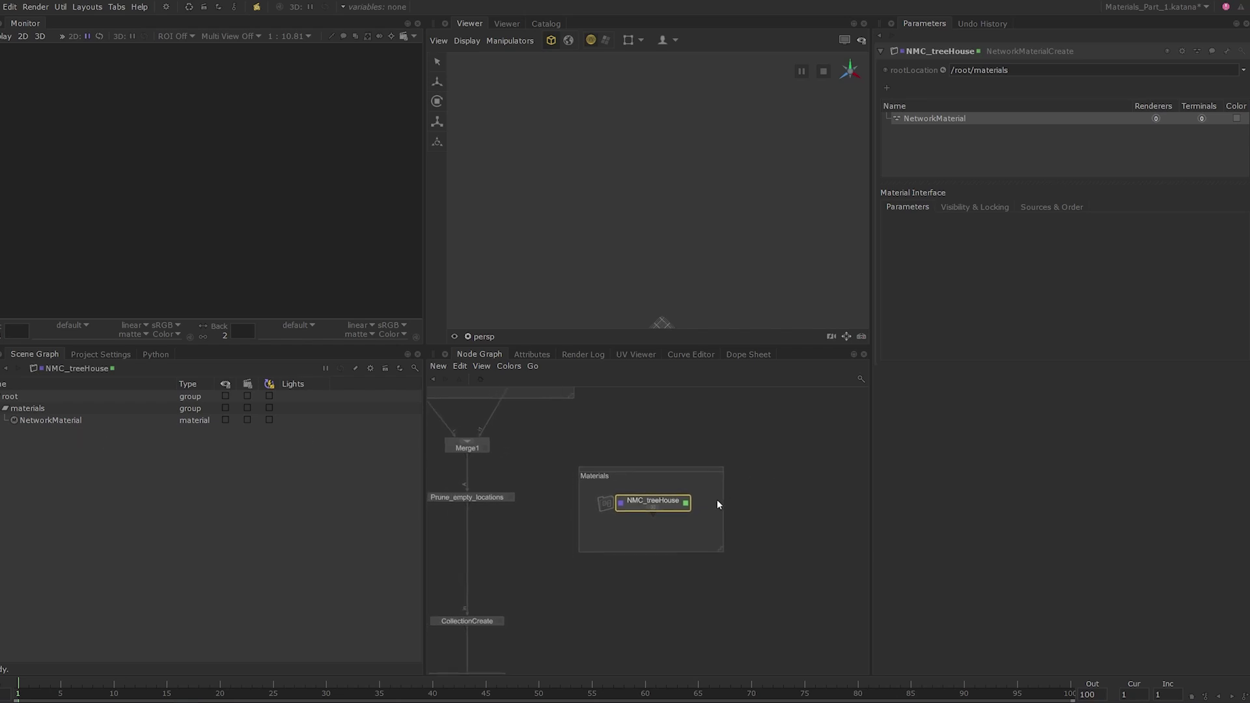
double_click(938, 119)
text(NM_topHouseDeck)
key(Return)
scroll(666, 506, up, 3)
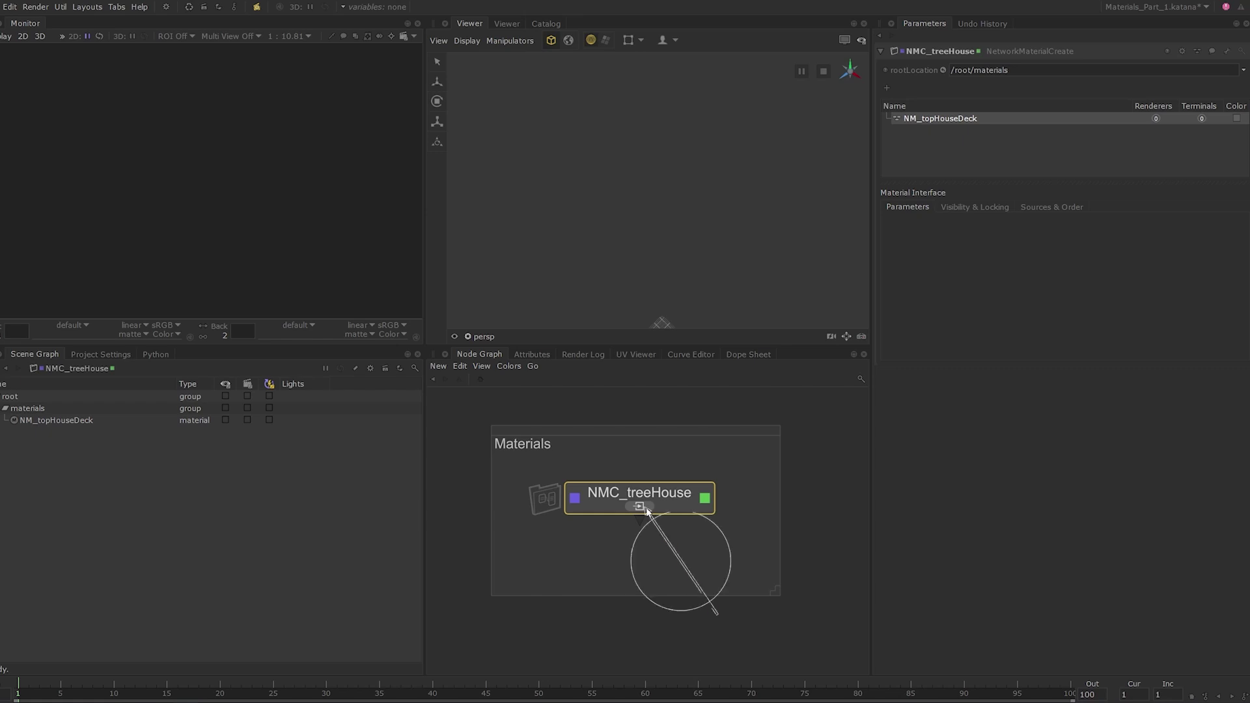
double_click(682, 506)
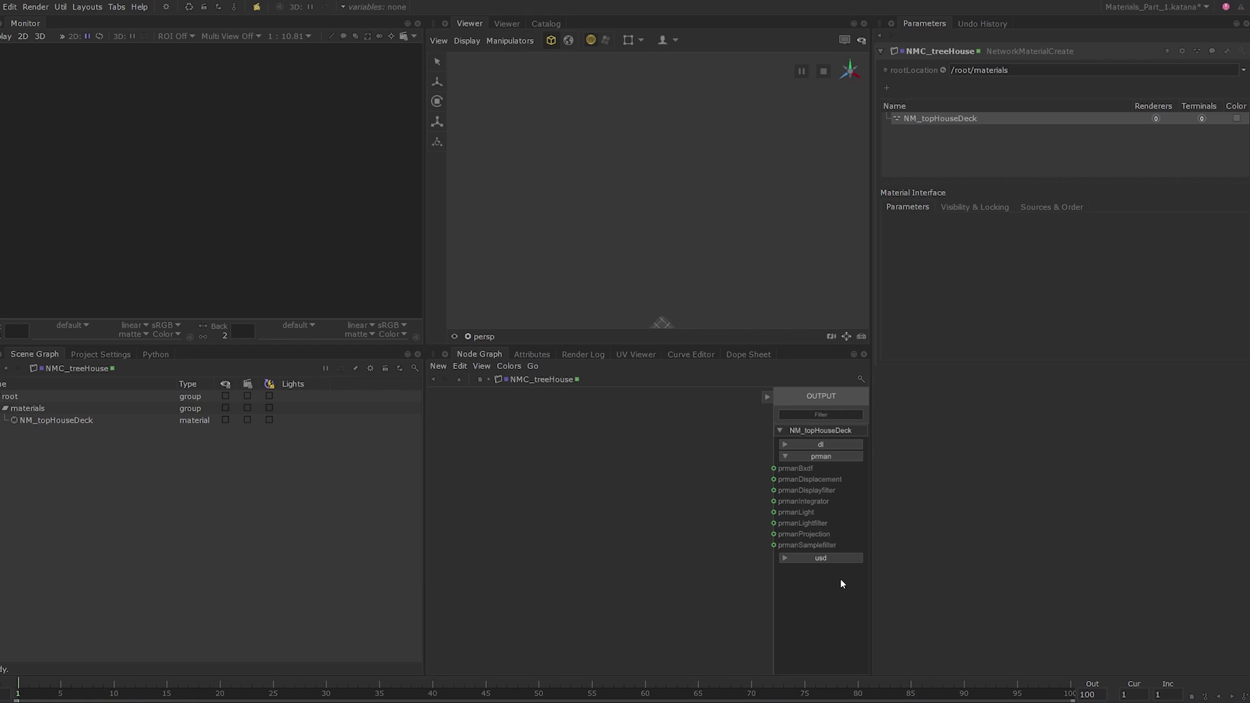
- Create a PxrSurface node named PS_topHouseDeck and wire it into OUTPUT's prmanBxdf
key(Tab)
text(pxrsu)
key(Return)
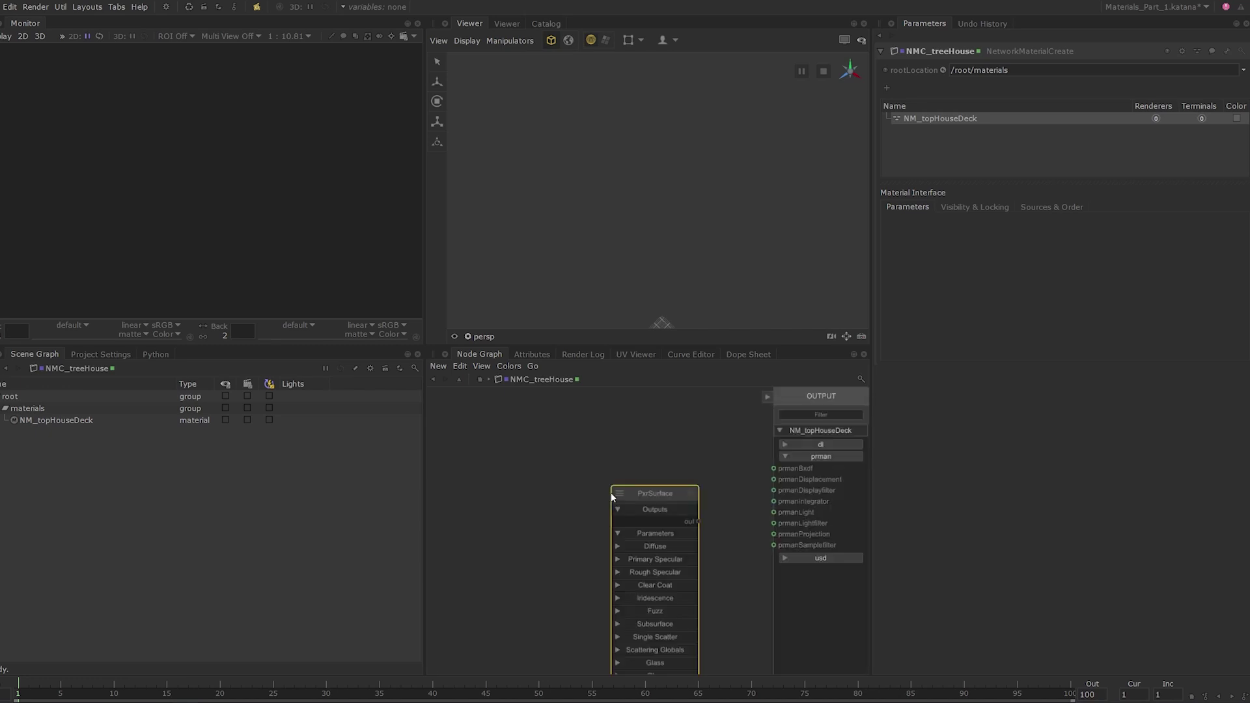
click(531, 459)
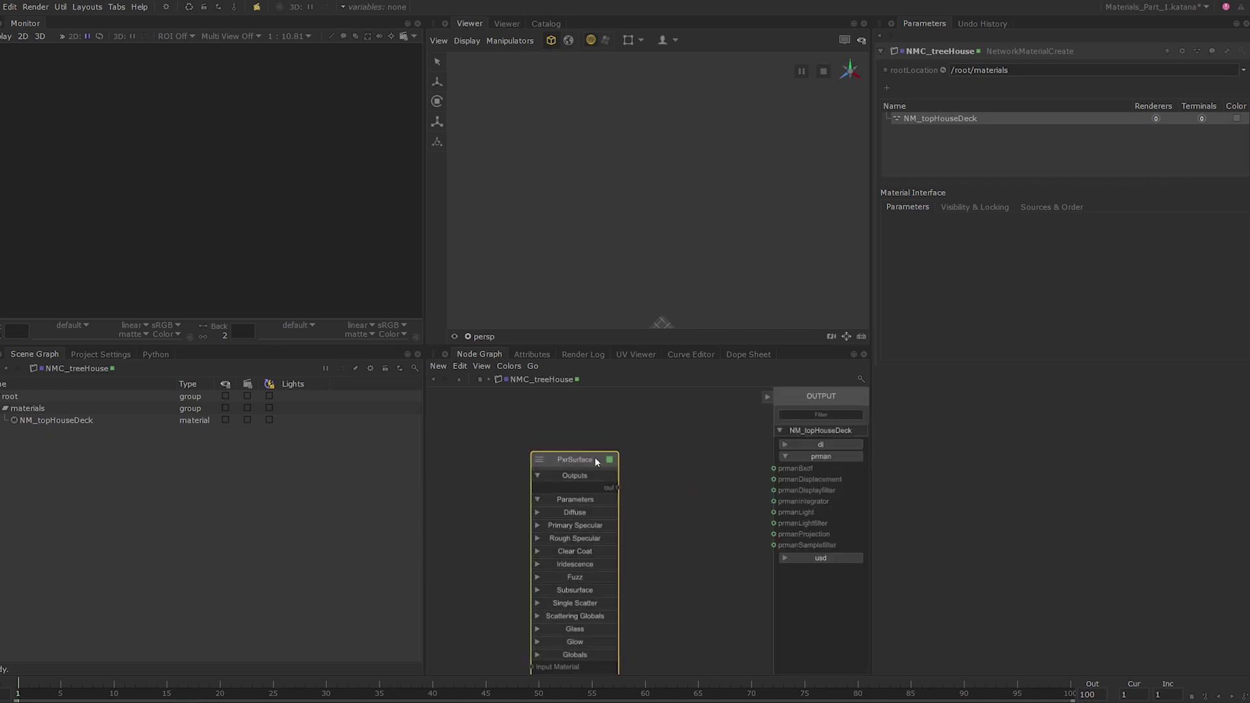
double_click(595, 462)
text(PS_topHouseDeck)
key(Return)
drag(612, 493, 781, 469)
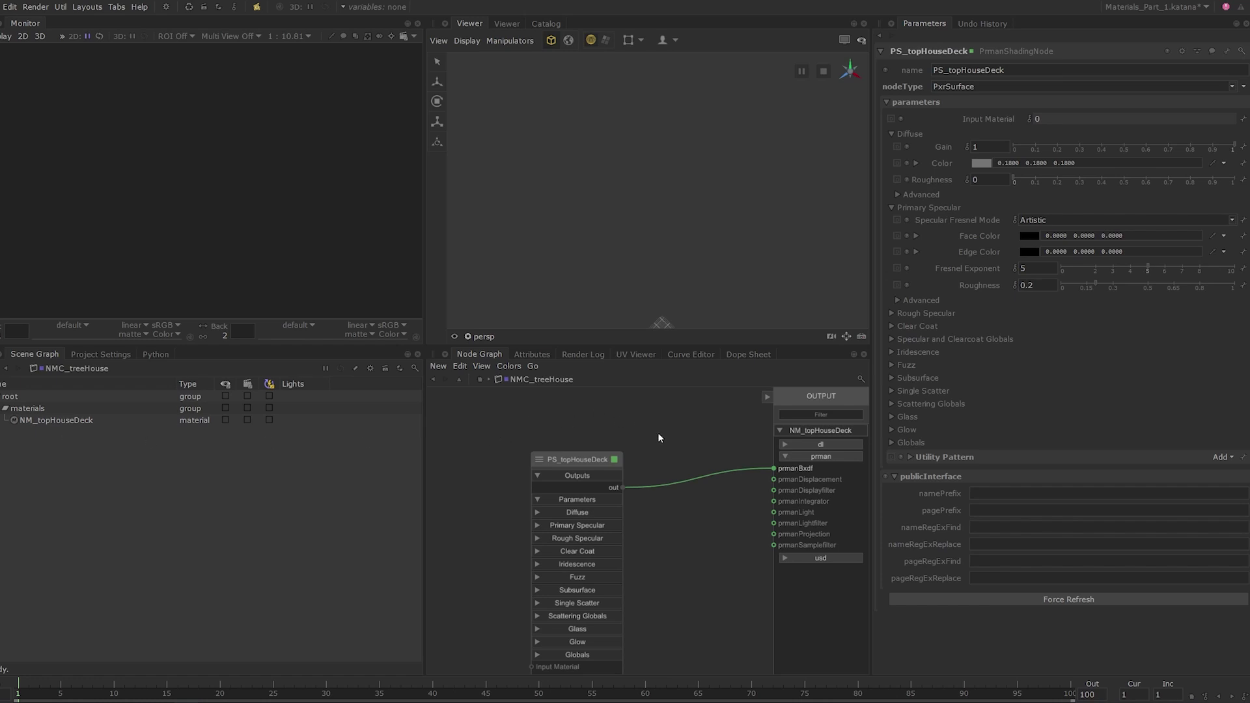
mouse_move(647, 441)
middle_down()
mouse_move(686, 453)
mouse_move(661, 447)
middle_up()
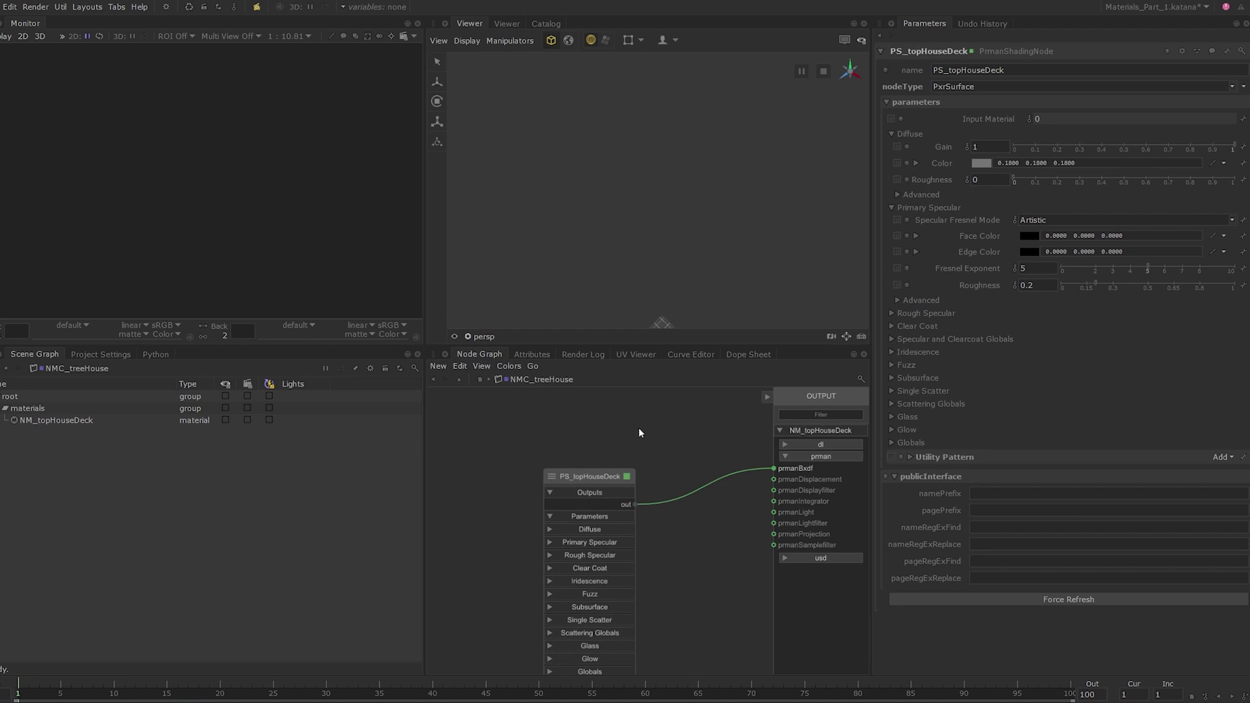
- Back at root, insert a Merge node between Prune_empty_locations and CollectionCreate
click(480, 381)
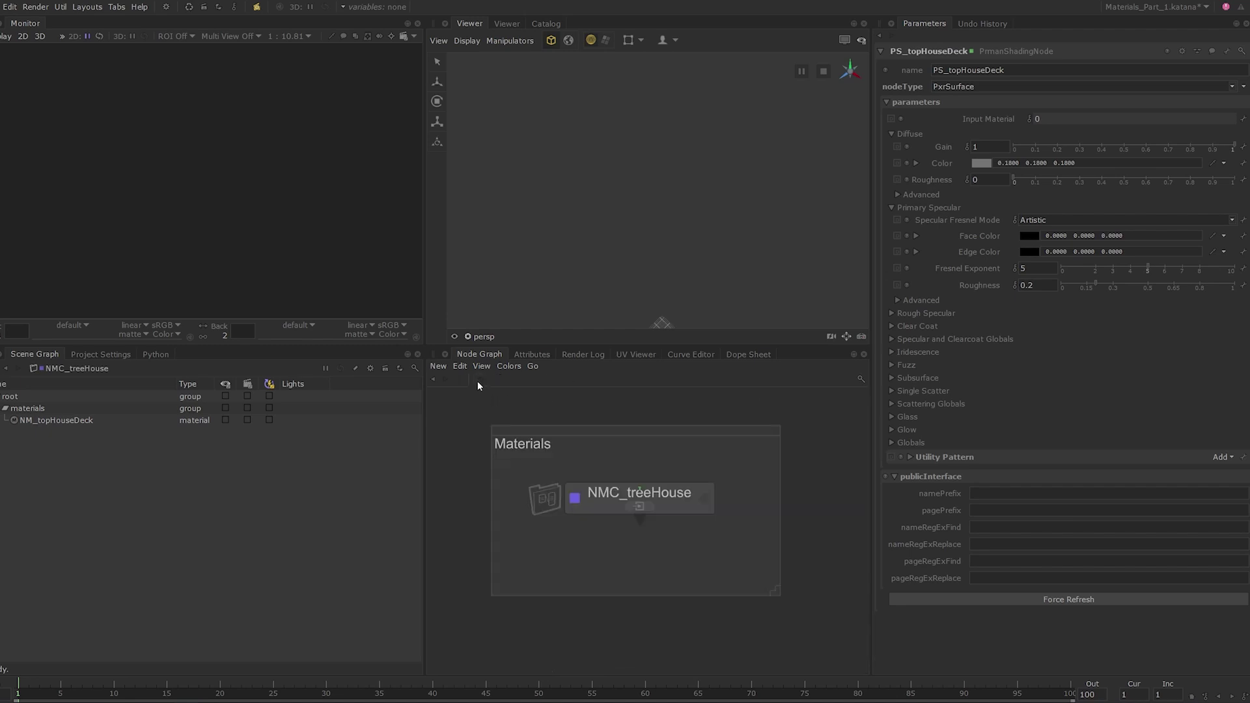
scroll(594, 549, down, 5)
middle_drag(529, 548, 596, 581)
scroll(596, 556, up, 3)
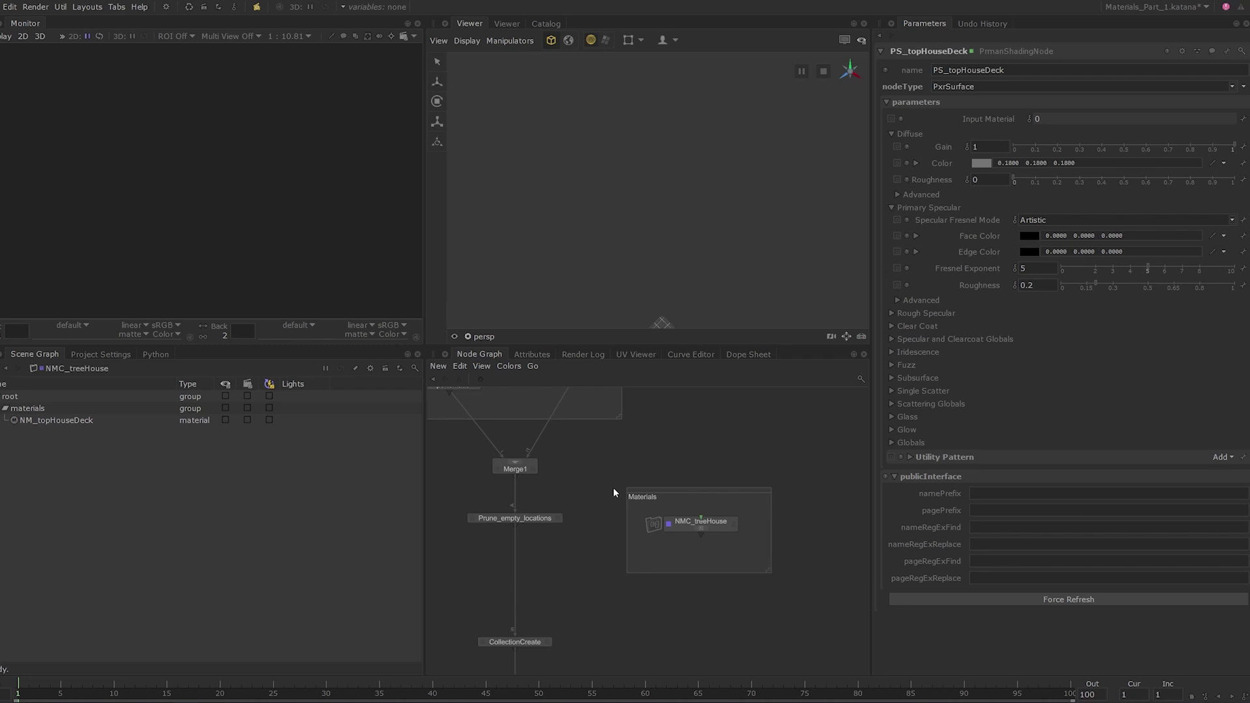
middle_drag(642, 591, 677, 574)
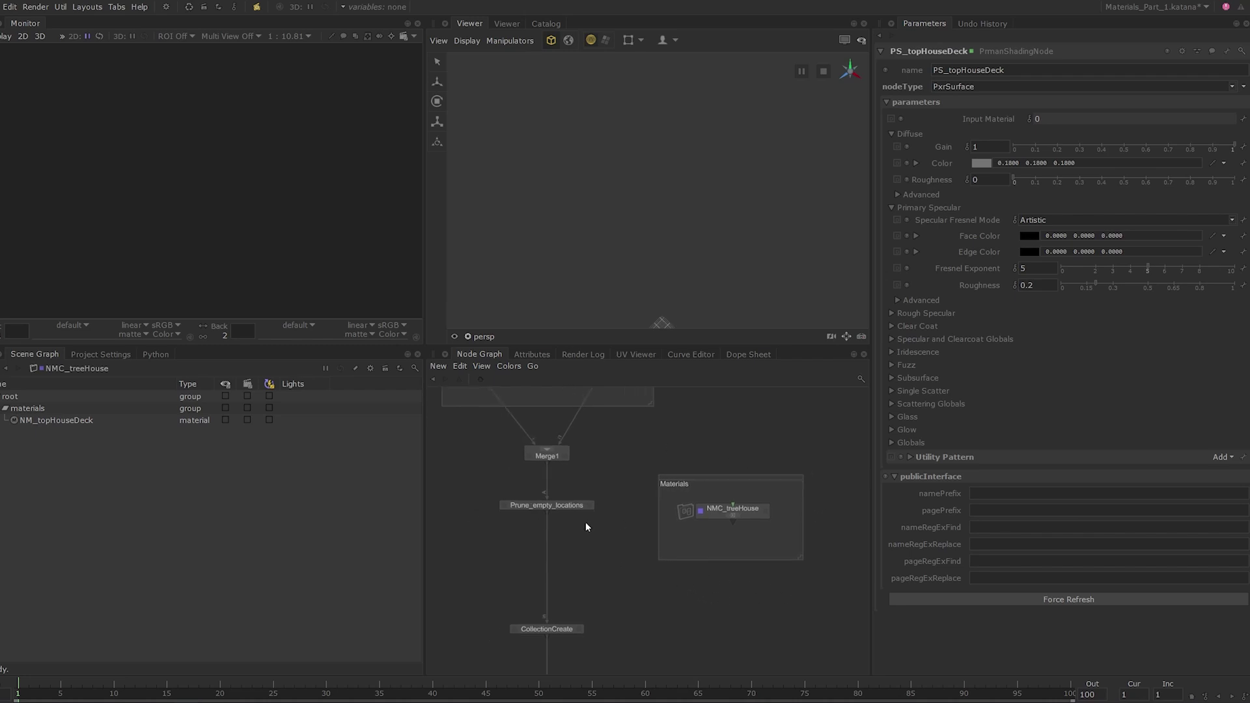
middle_drag(573, 573, 624, 535)
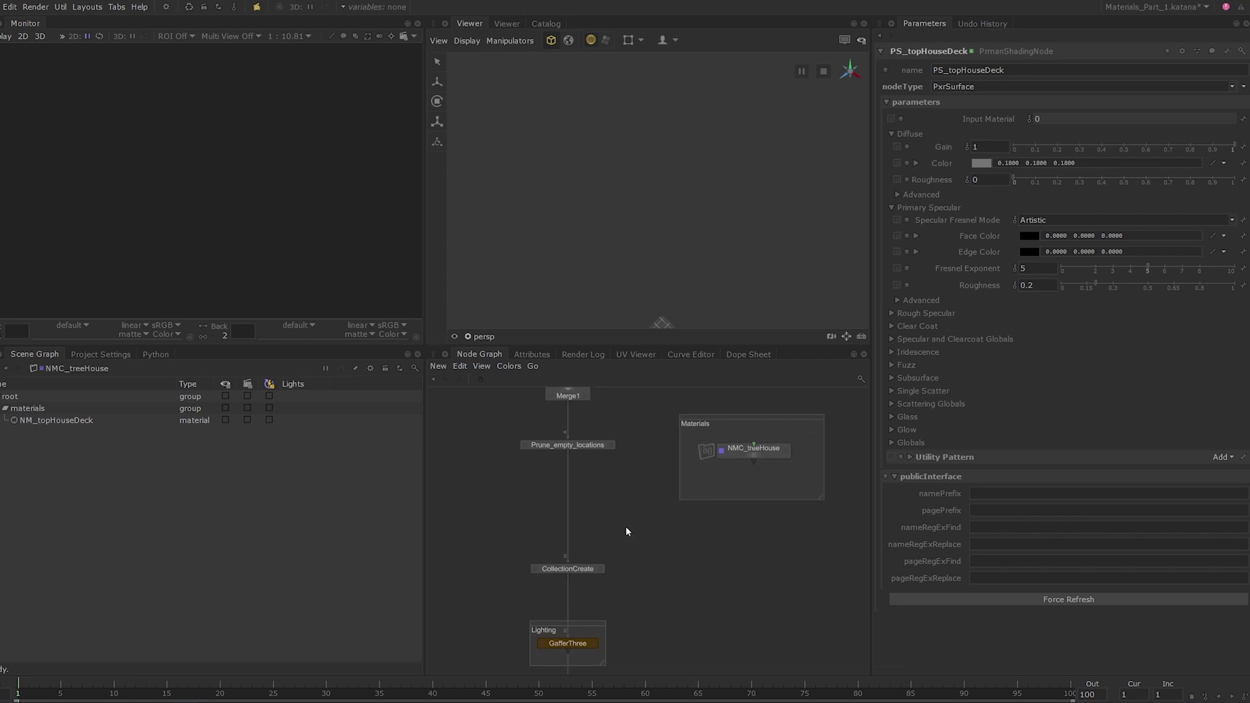
key(Tab)
text(mer)
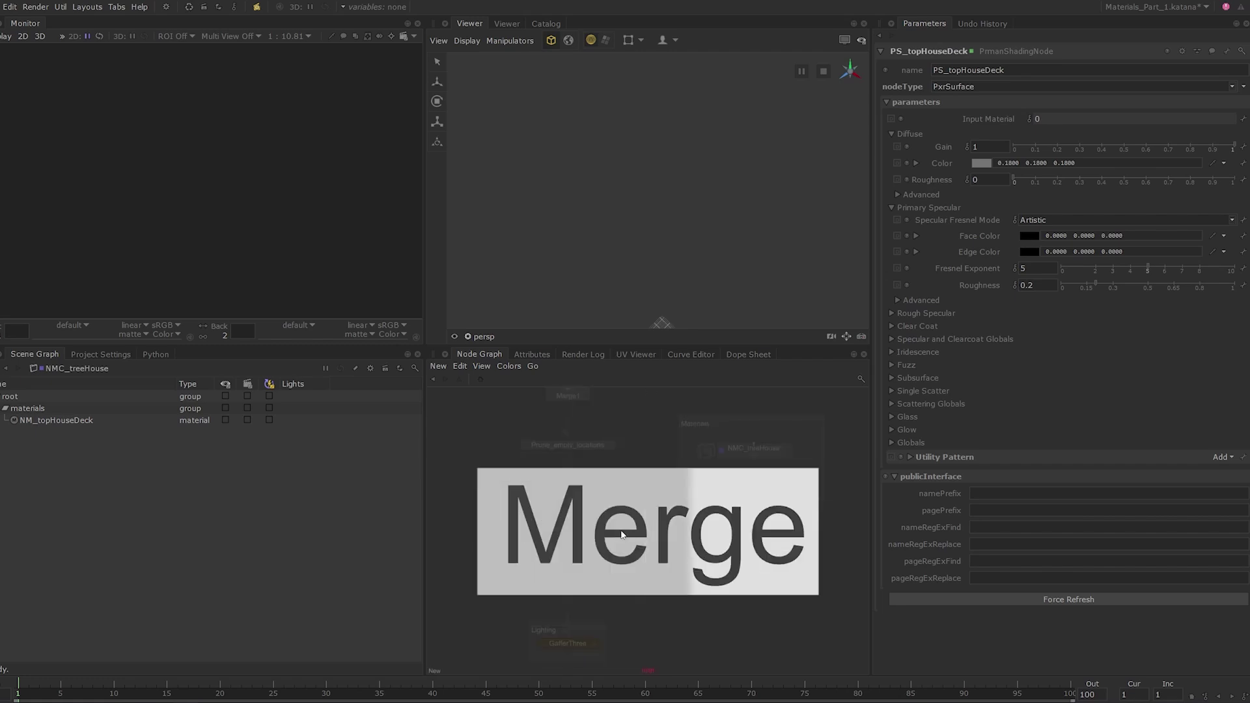
key(Return)
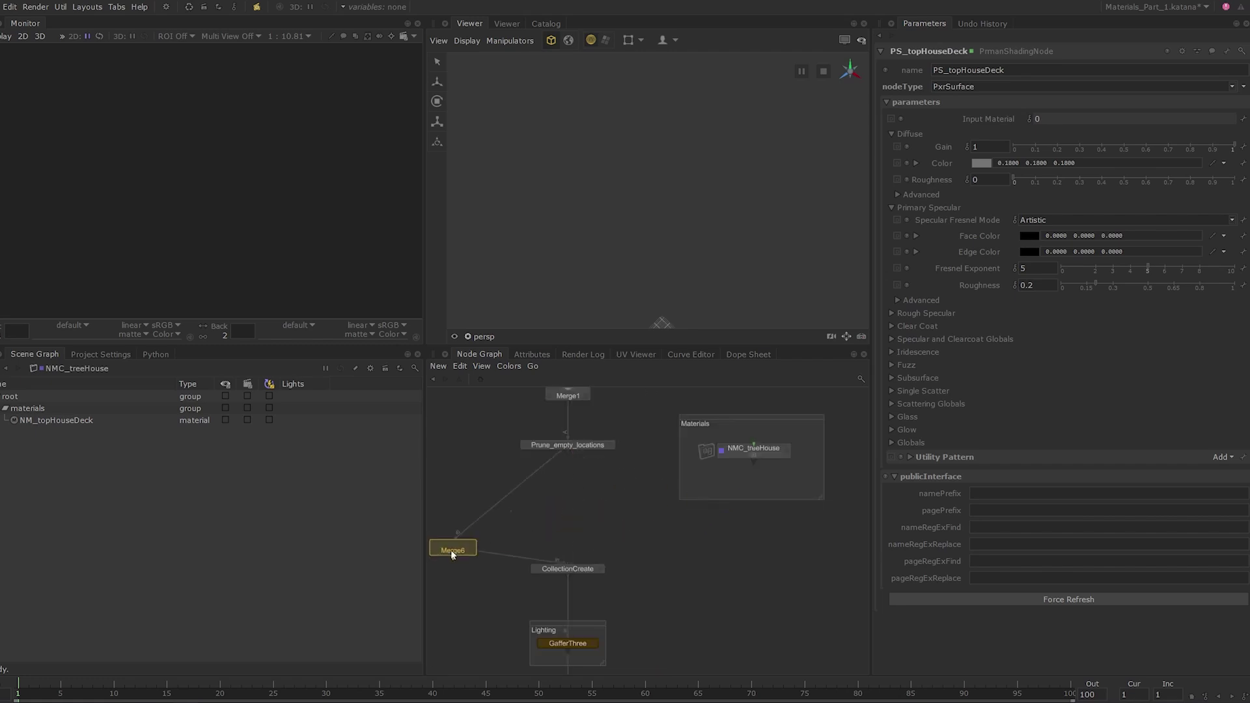
click(569, 532)
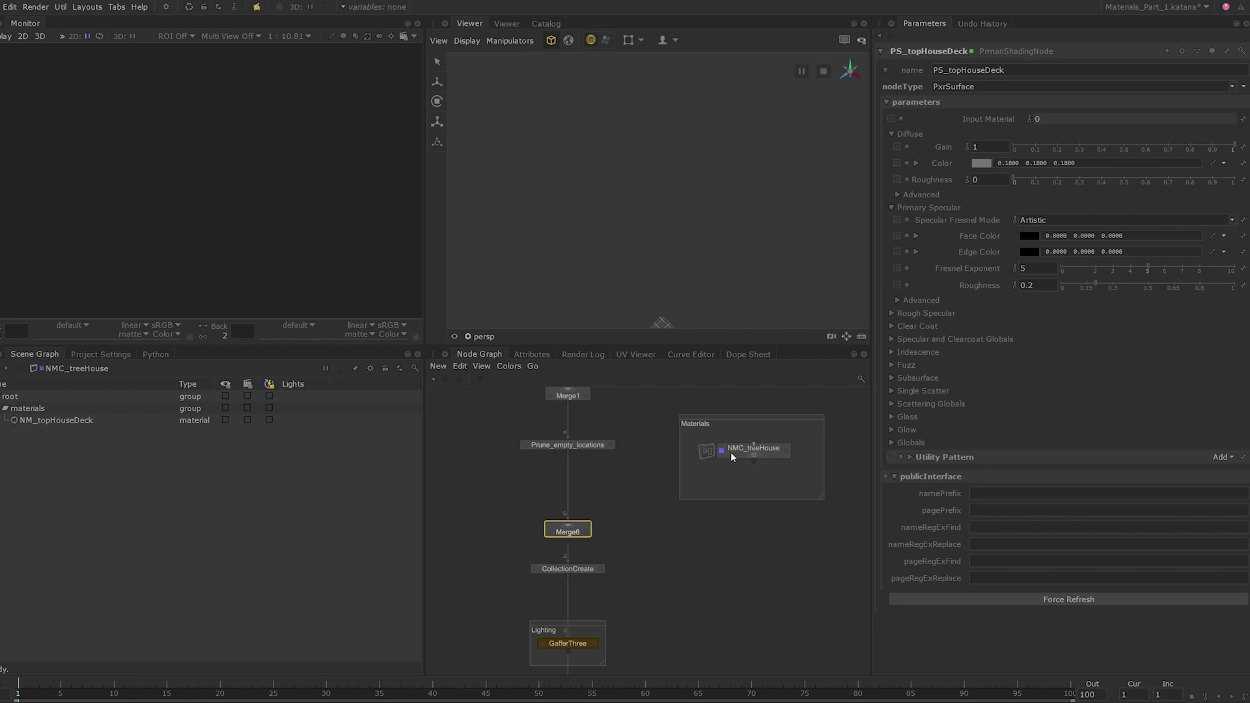
- Connect NMC_treeHouse's output into Merge6, routing the wire through a dot
click(567, 529)
key(Delete)
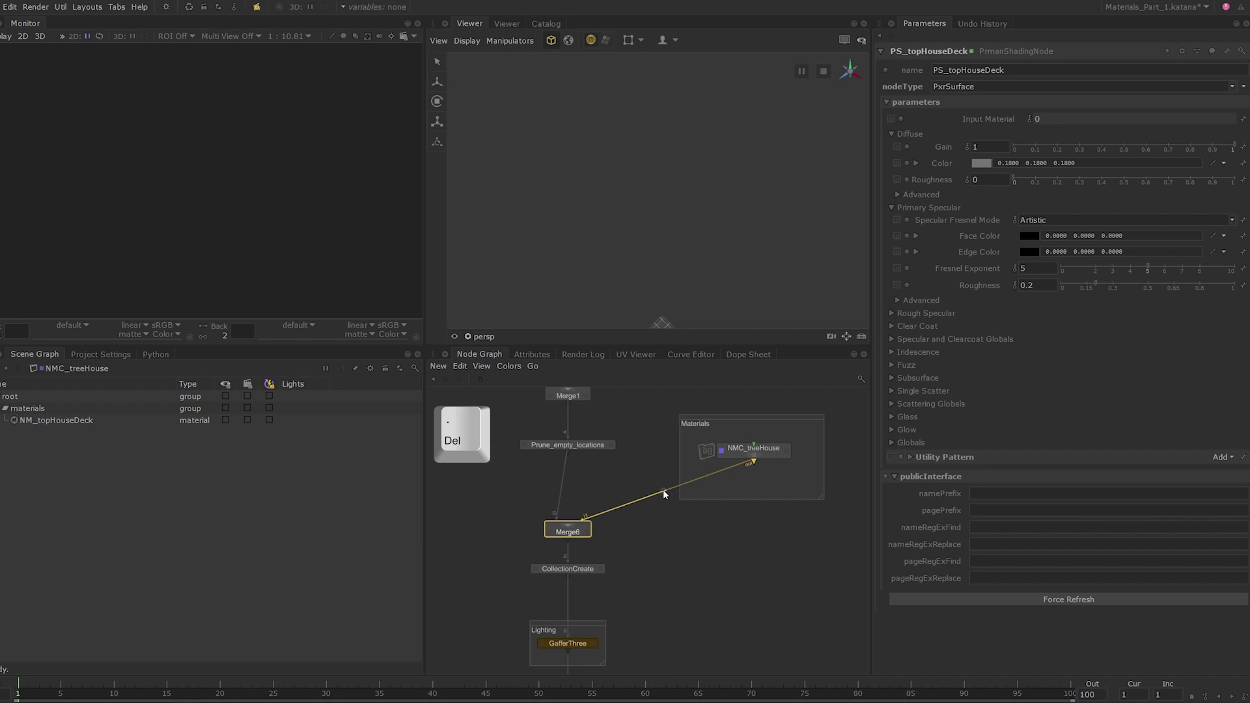
drag(663, 490, 756, 514)
middle_drag(592, 572, 594, 534)
click(586, 540)
click(630, 565)
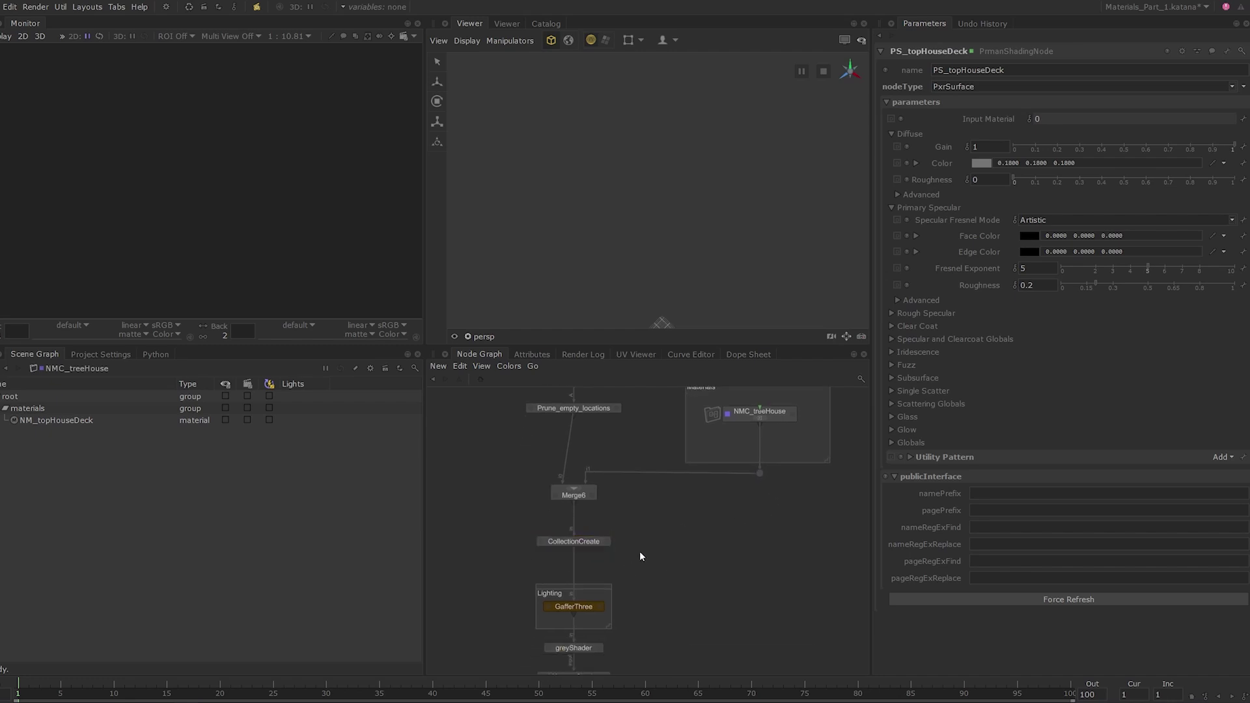
- Delete the CollectionCreate node from the main chain
middle_drag(655, 557, 676, 538)
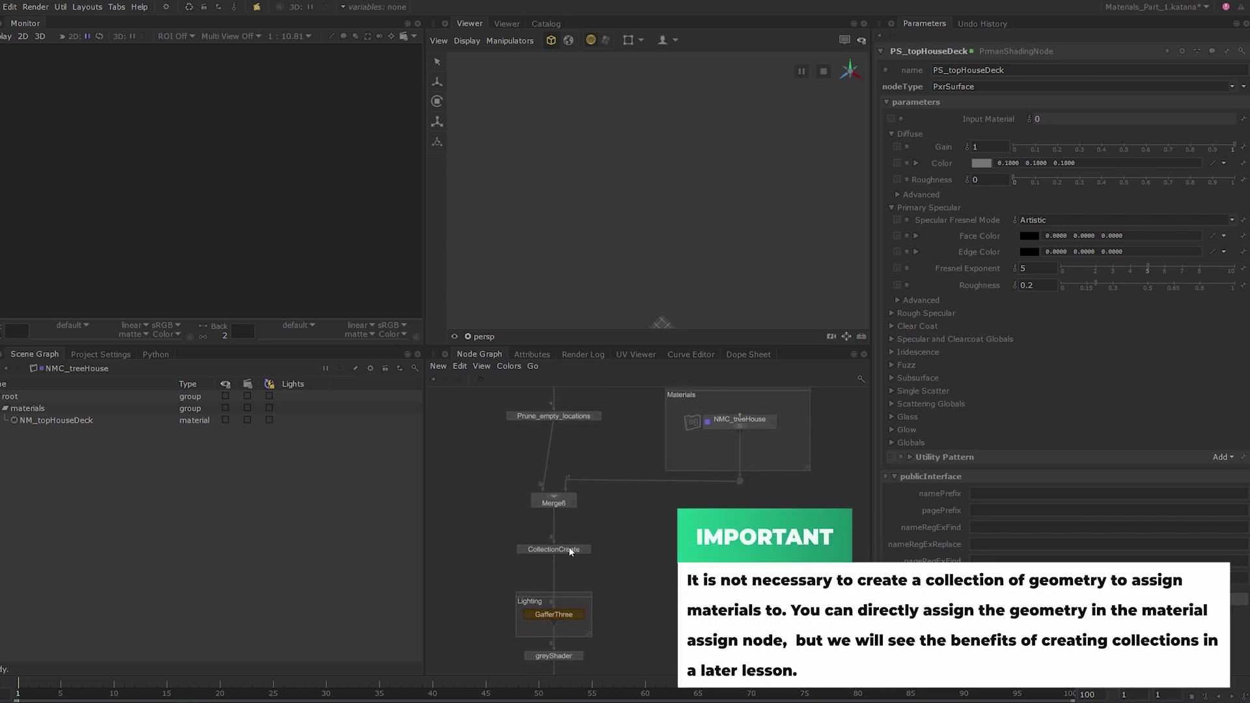
middle_drag(574, 552, 588, 541)
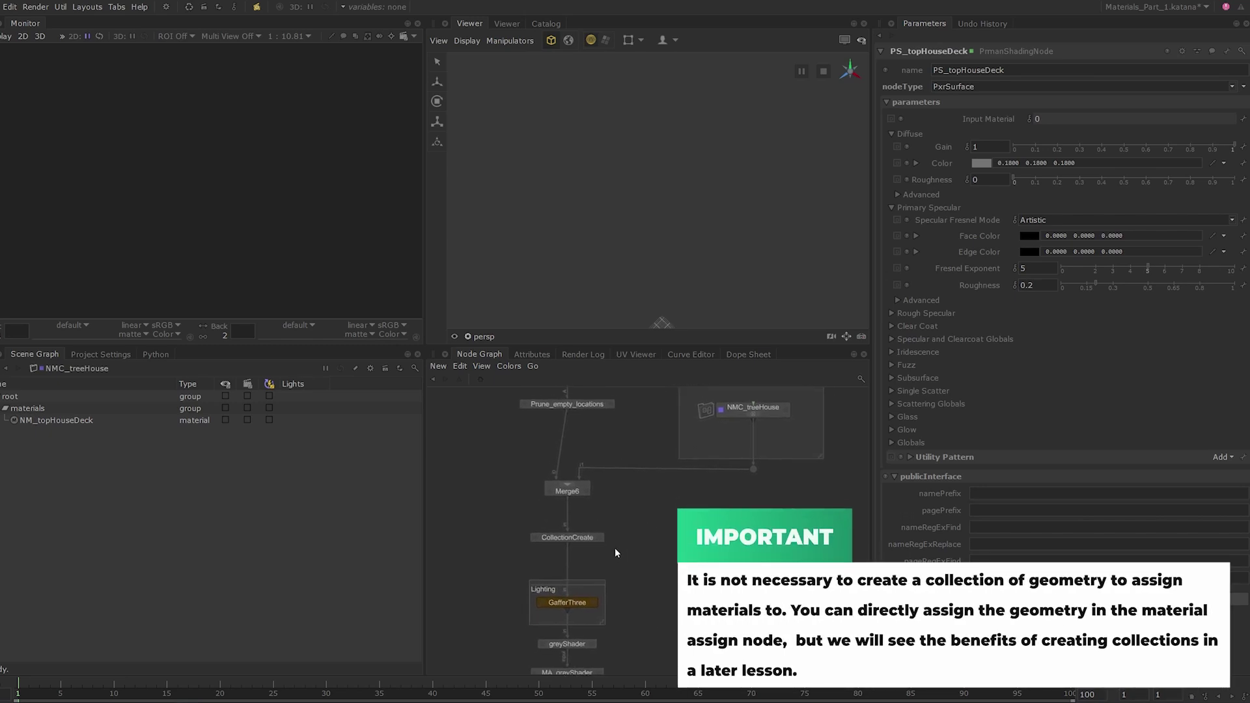
click(581, 538)
key(Delete)
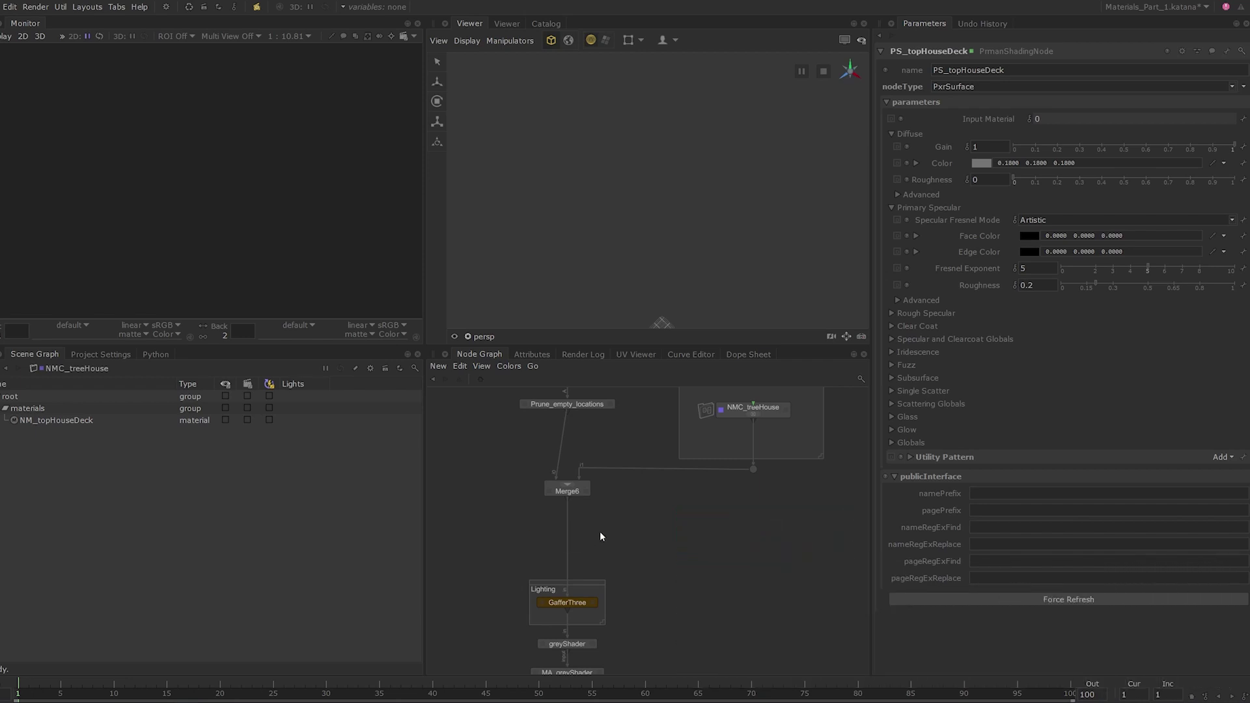
- Insert a GroupStack node on the wire between Merge6 and the Lighting backdrop
key(Tab)
text(group)
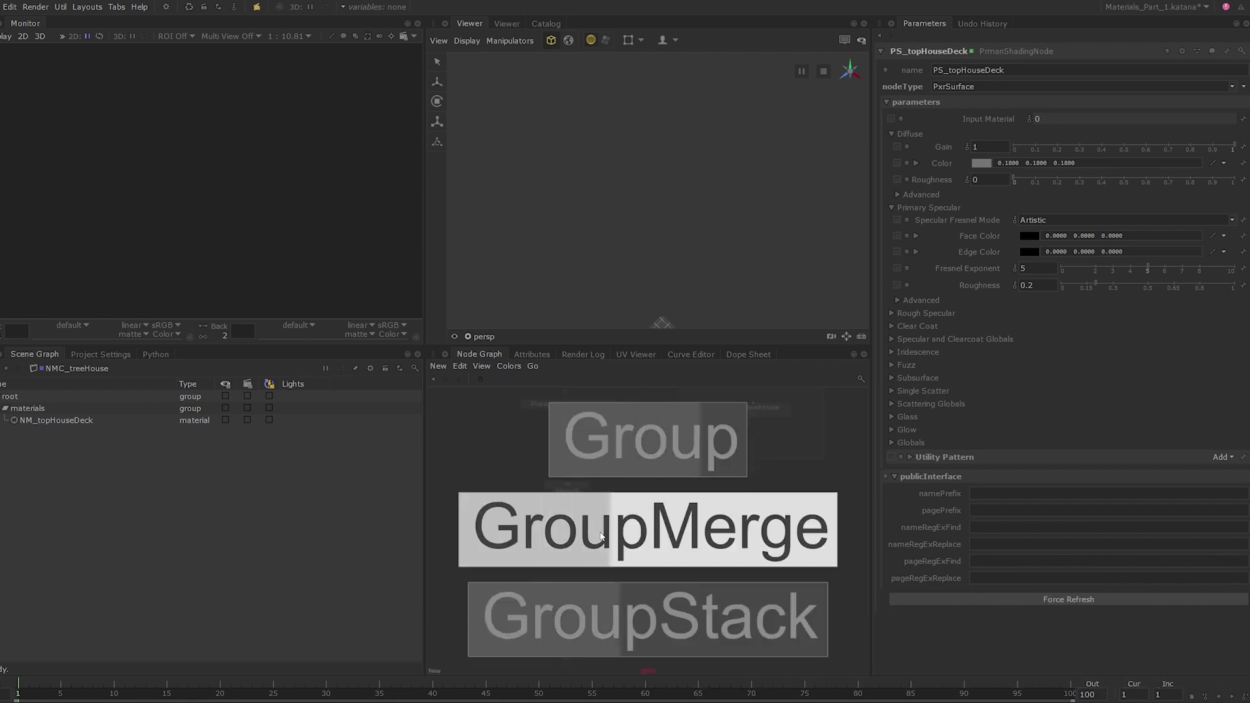
click(606, 589)
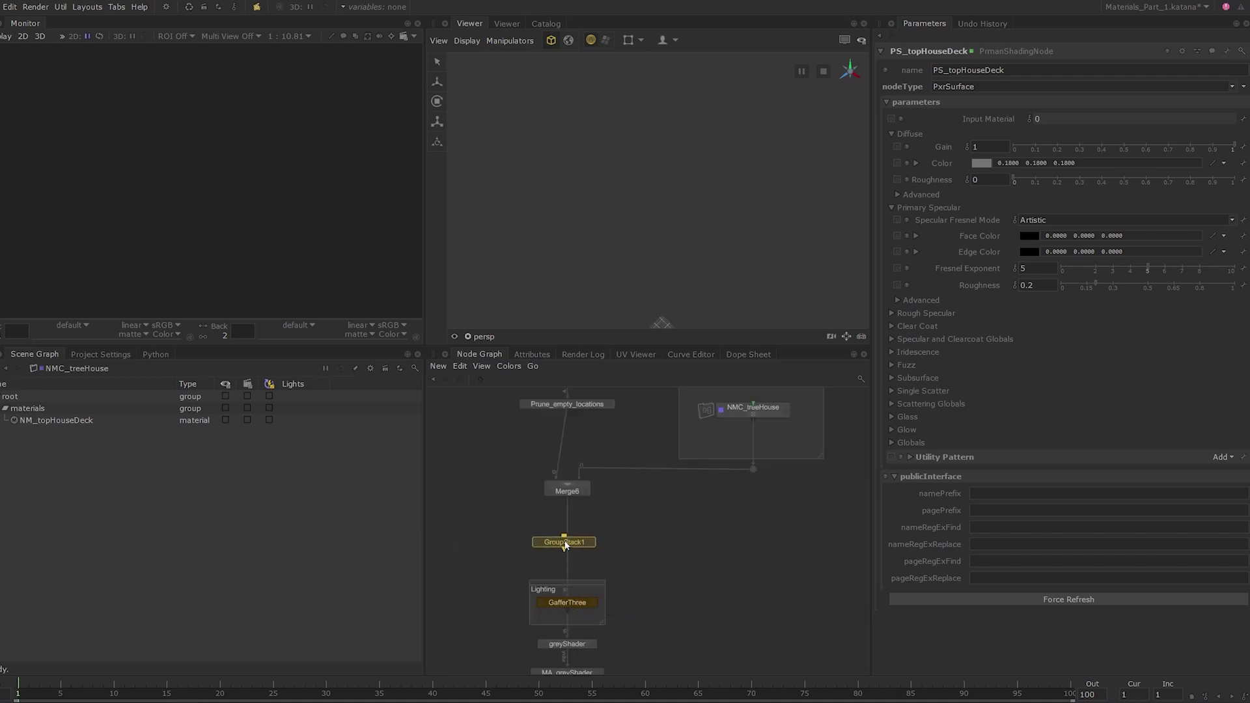
click(568, 544)
middle_drag(588, 542, 651, 527)
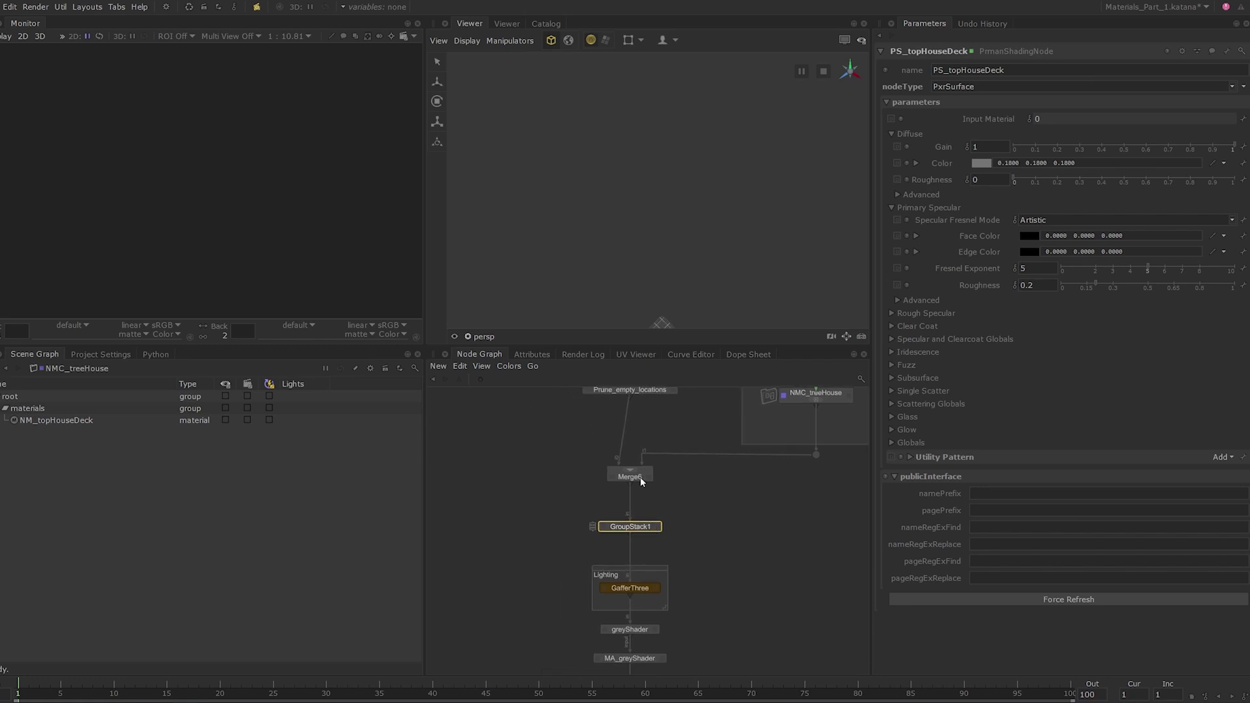
click(642, 478)
click(638, 532)
middle_drag(648, 532, 663, 523)
scroll(651, 519, up, 5)
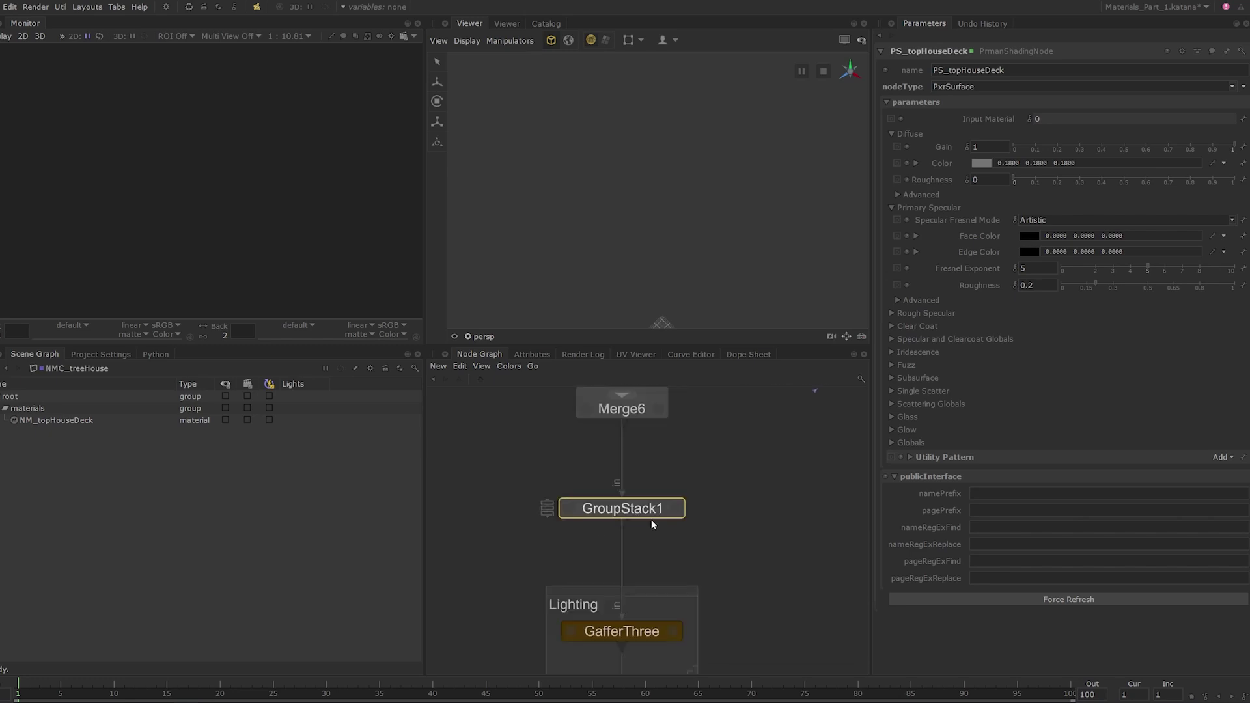
middle_drag(628, 531, 629, 532)
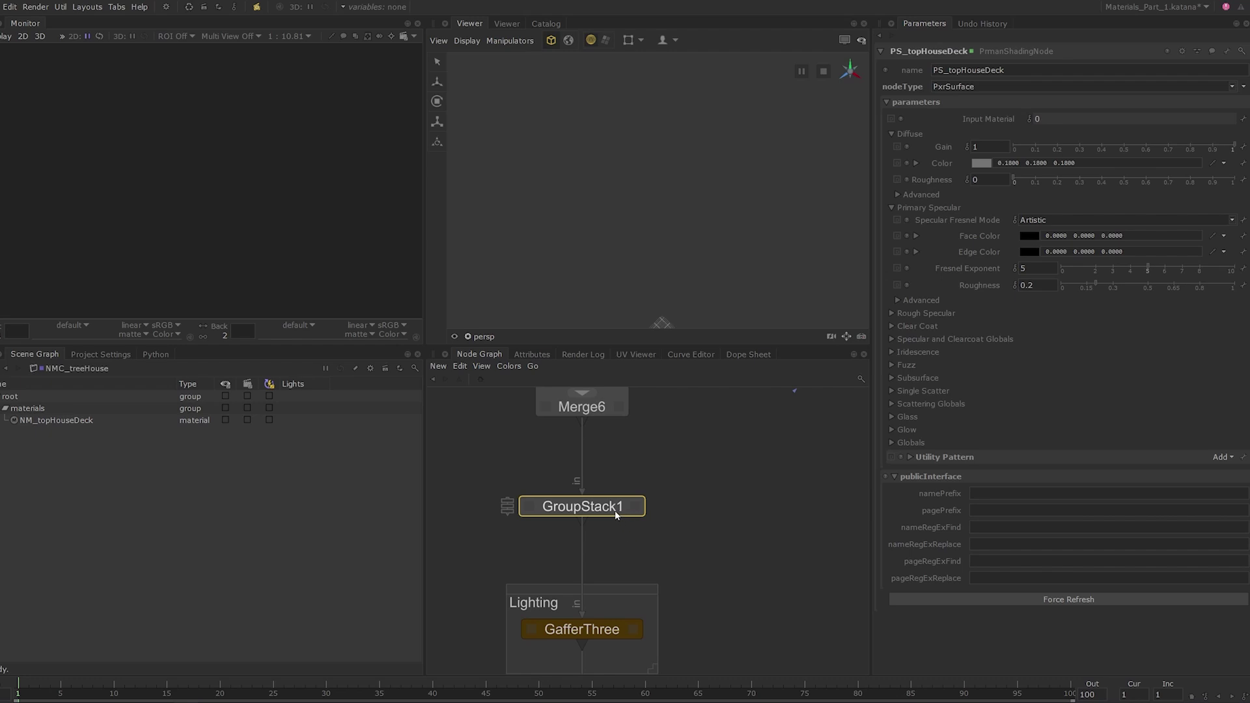
- Rename the GroupStack1 node to CollectionStack
double_click(615, 513)
text(Co)
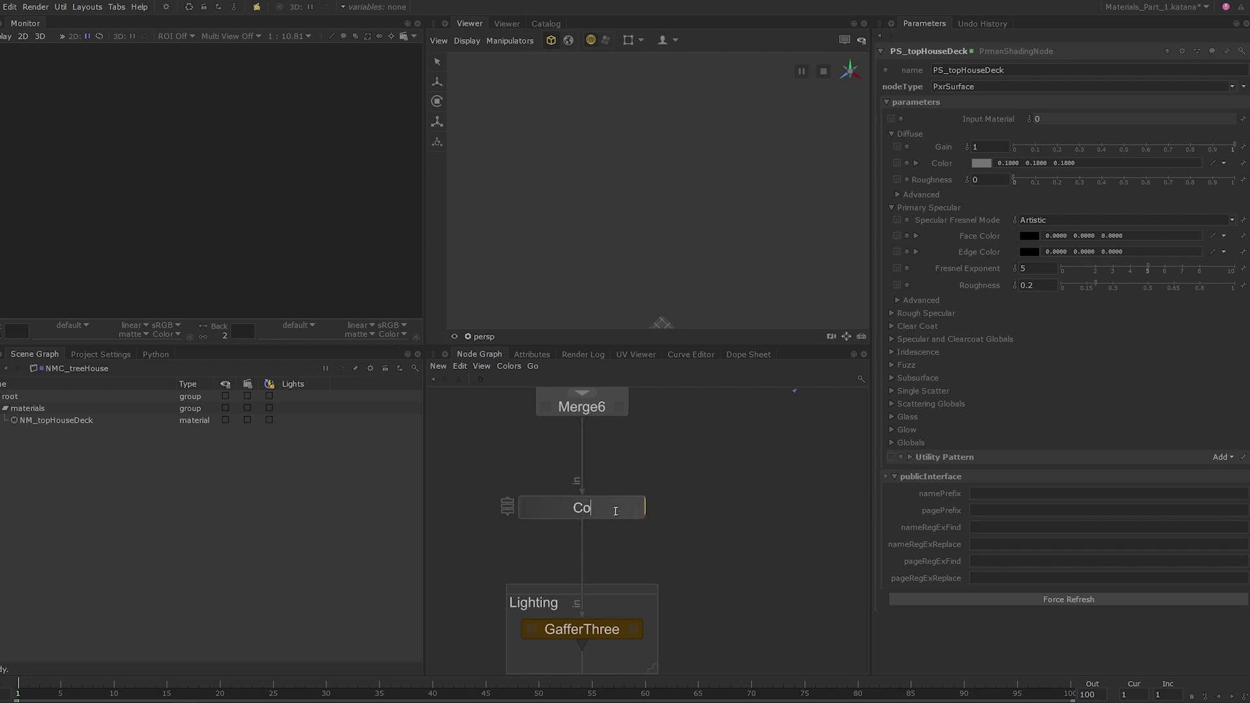
text(llectionStack)
key(Return)
- Frame CollectionStack in a new Backdrop node titled 'Collections'
key(Tab)
text(Backdrop)
key(Return)
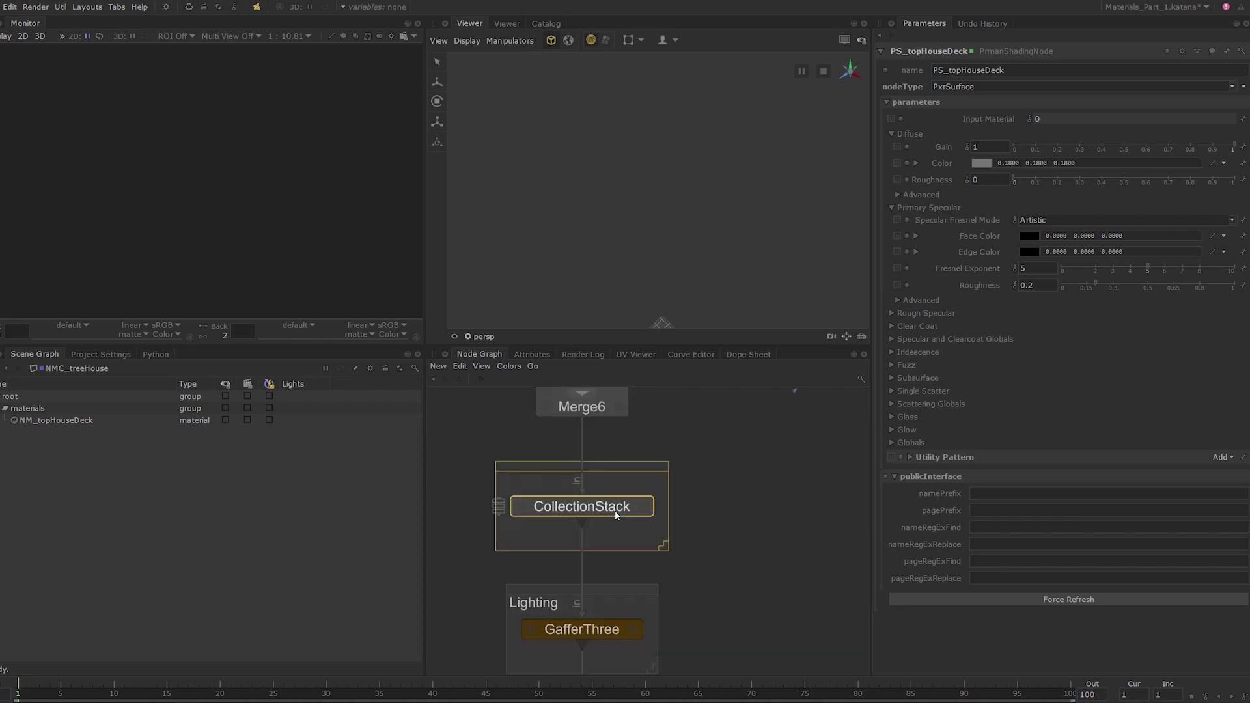
double_click(646, 466)
text(Collect)
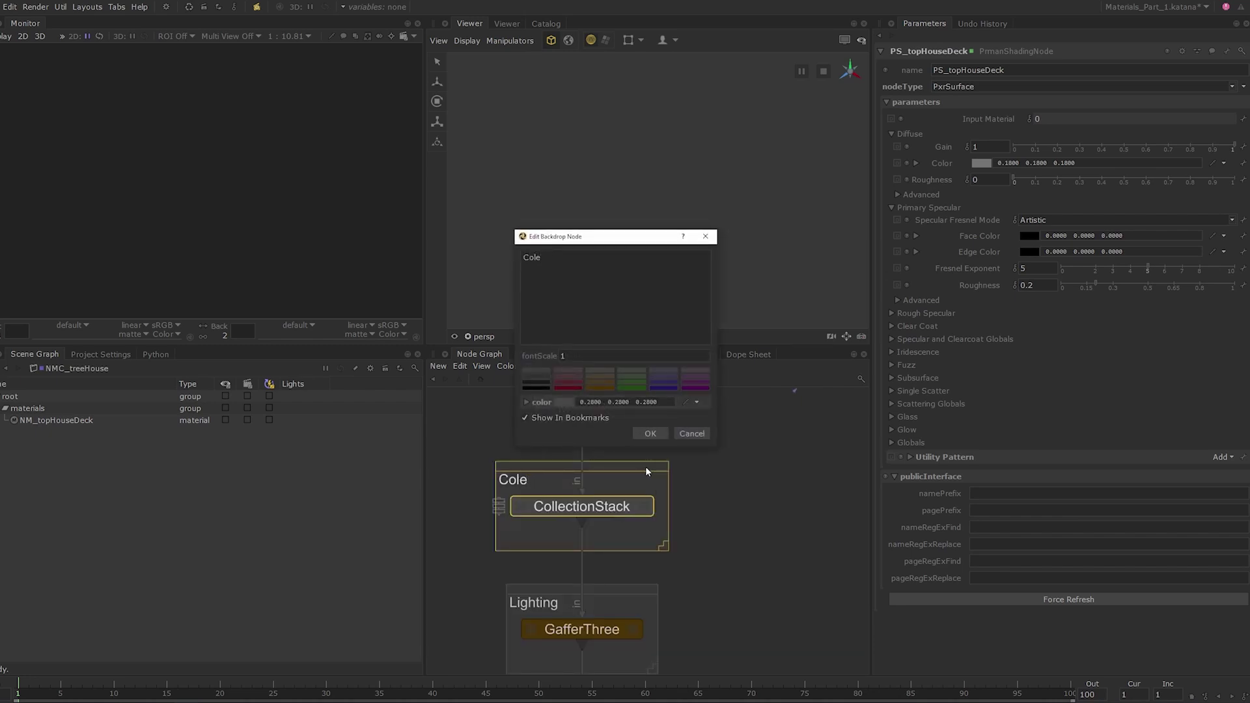
text(ions)
click(650, 433)
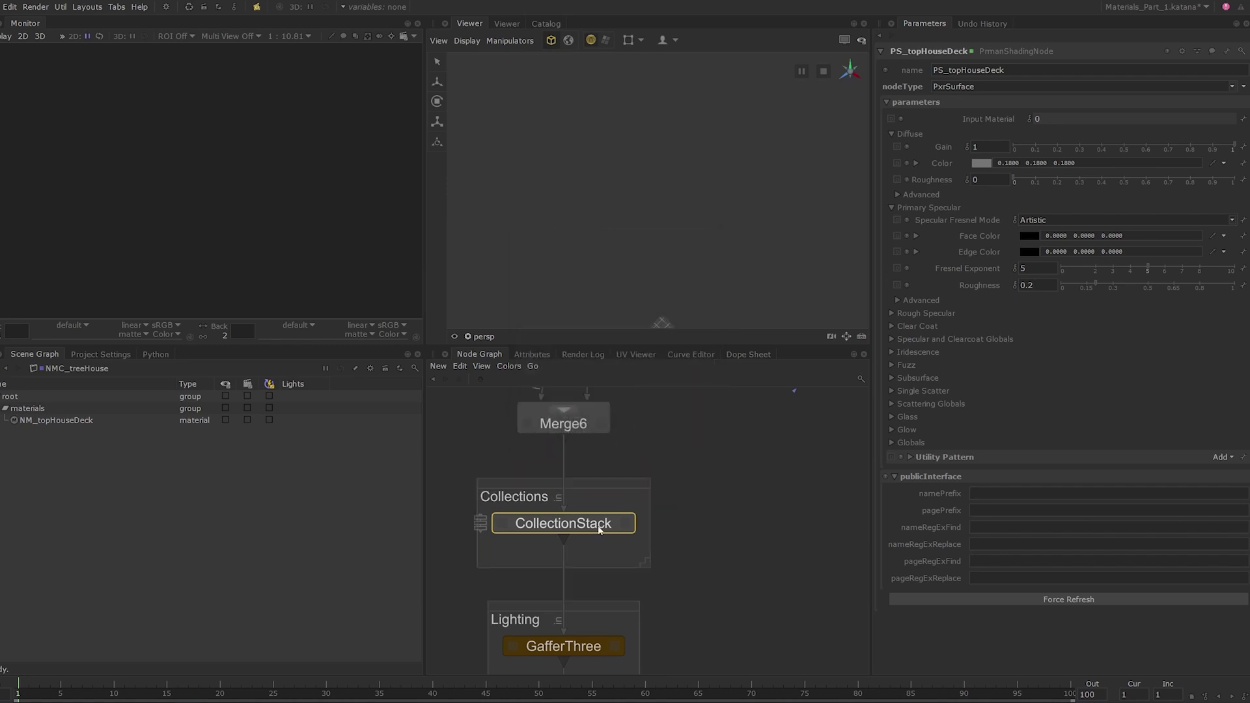
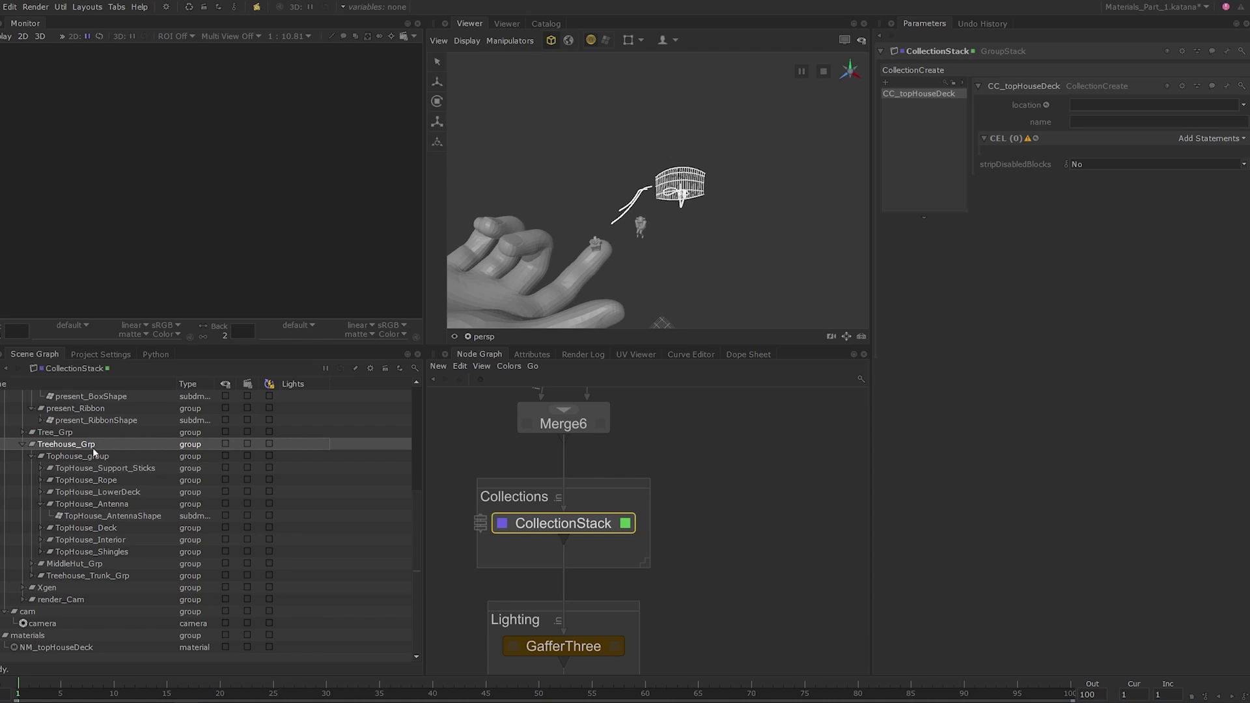
- Set the CC_topHouseDeck collection location to /root/world/geo/Assets/Treehouse_Grp from the Scene Graph
drag(77, 443, 1107, 105)
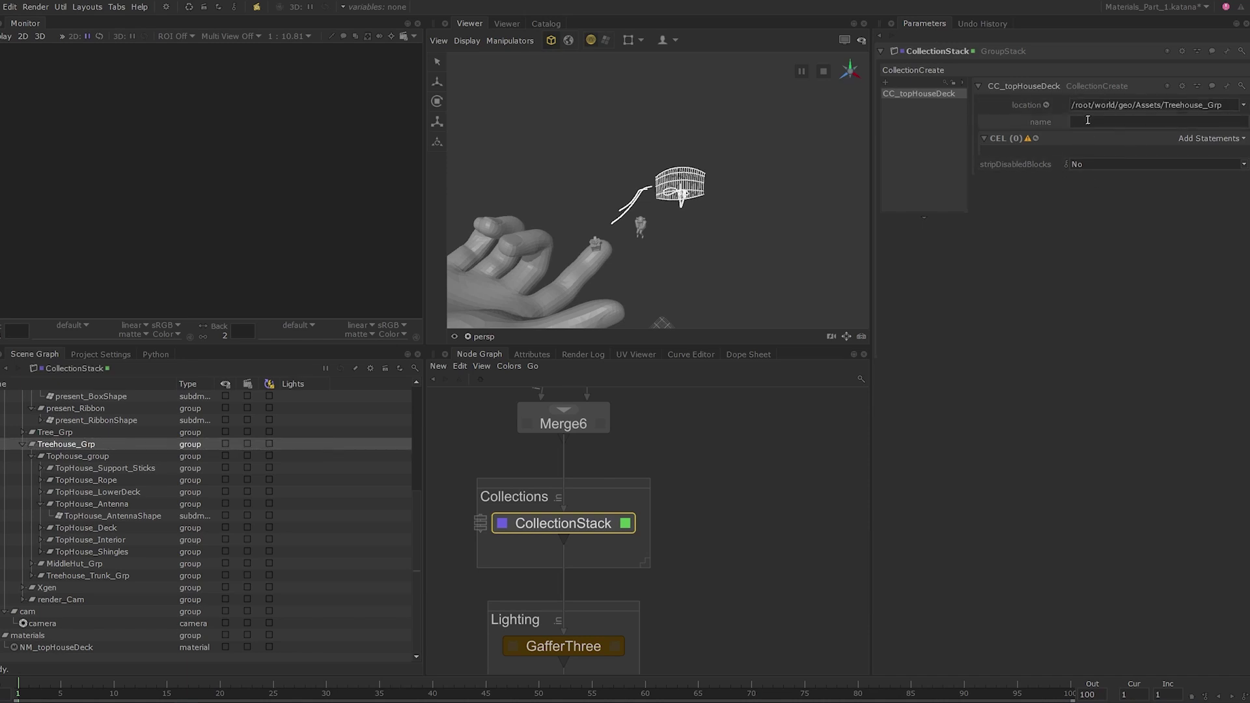
- Name the collection CC_treeHouseDeck and expand its collections location under Treehouse_Grp
click(1087, 119)
text(CC_treeHouseDeck)
key(Return)
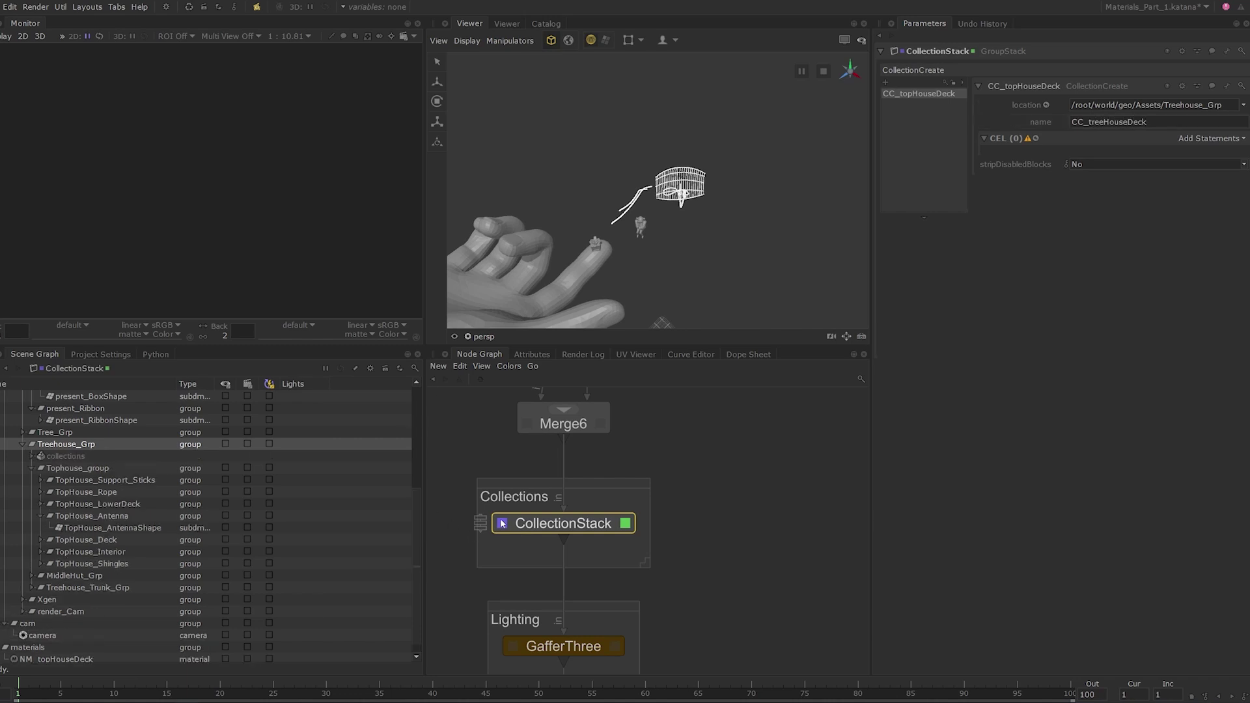
click(30, 457)
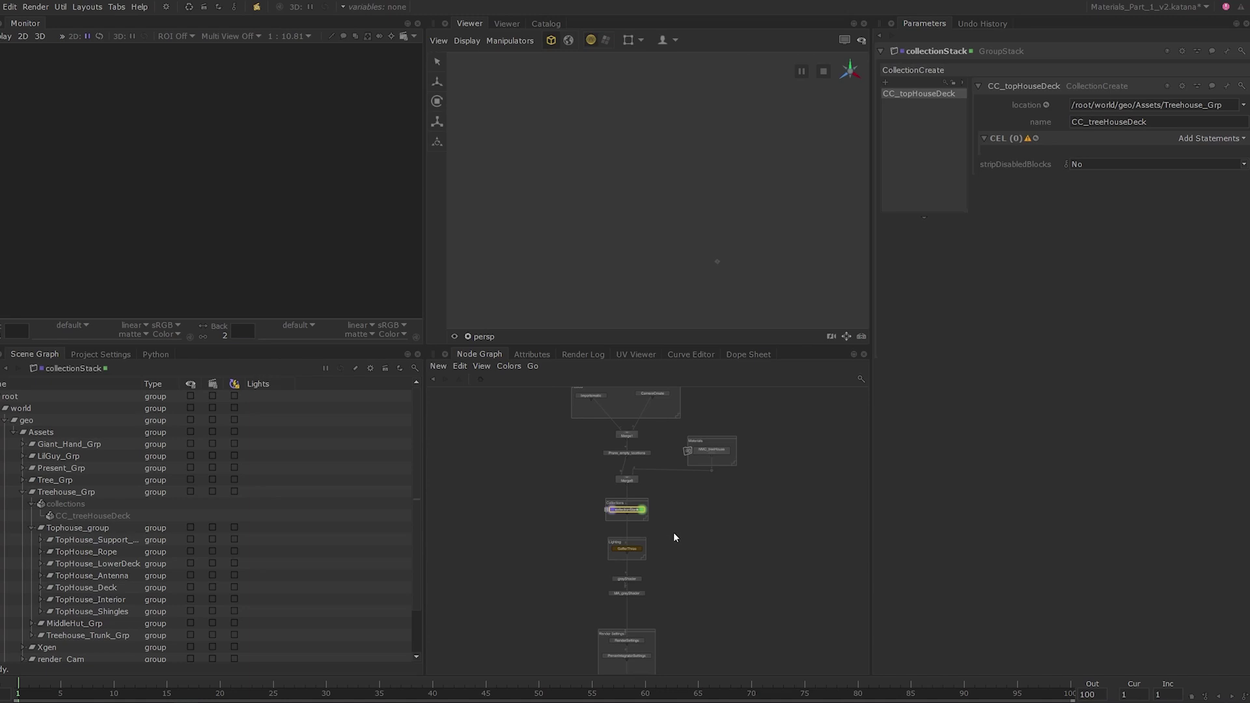
- Expand Tophouse_group down to its level-of-detail shape locations
click(92, 529)
right_click(92, 530)
mouse_move(195, 551)
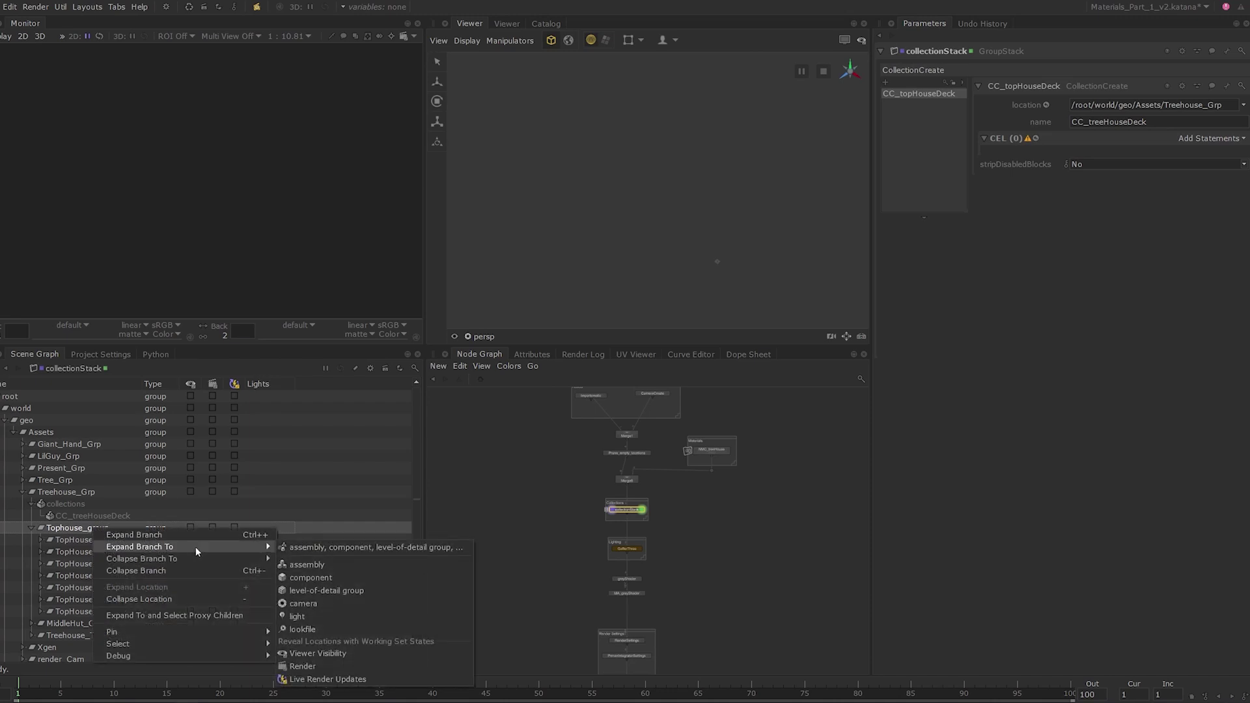
click(338, 591)
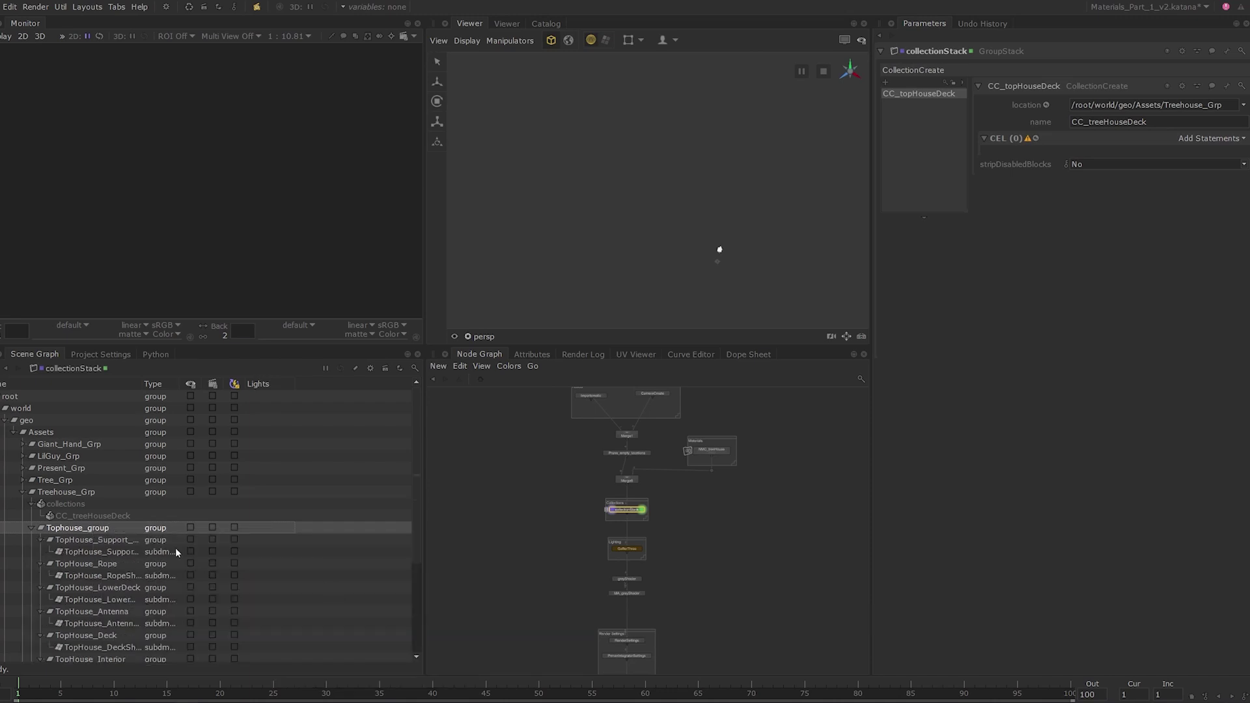
- Append the selected TopHouse deck, lower deck and support-stick shapes to the collection's CEL
click(110, 551)
ctrl+click(115, 576)
ctrl+click(115, 599)
ctrl+click(118, 623)
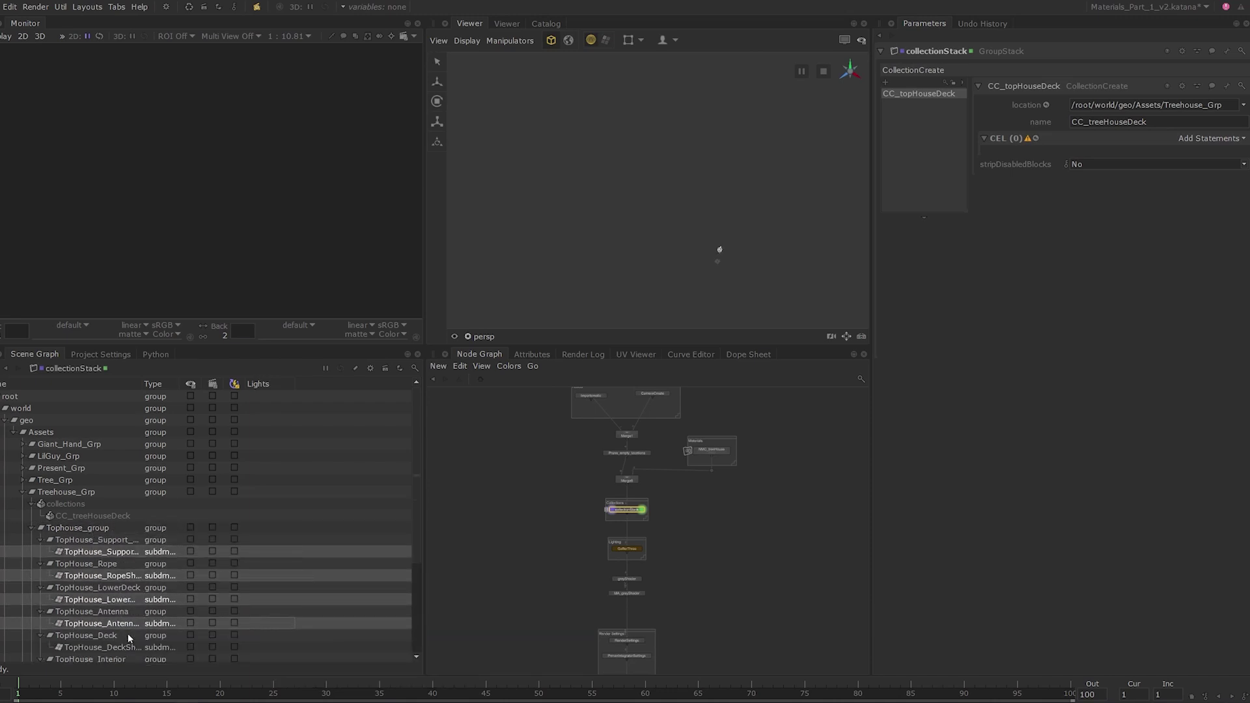
scroll(128, 631, down, 1)
ctrl+click(115, 612)
ctrl+click(120, 636)
scroll(118, 633, down, 1)
ctrl+click(117, 623)
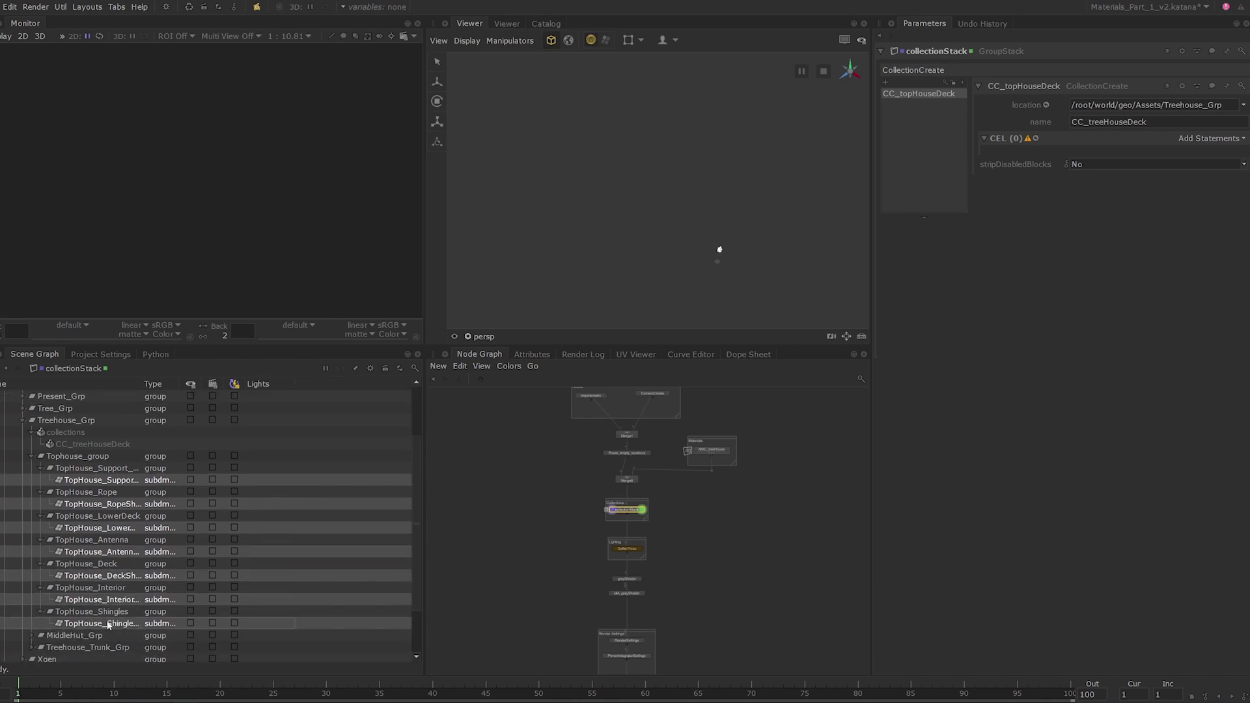
click(1202, 142)
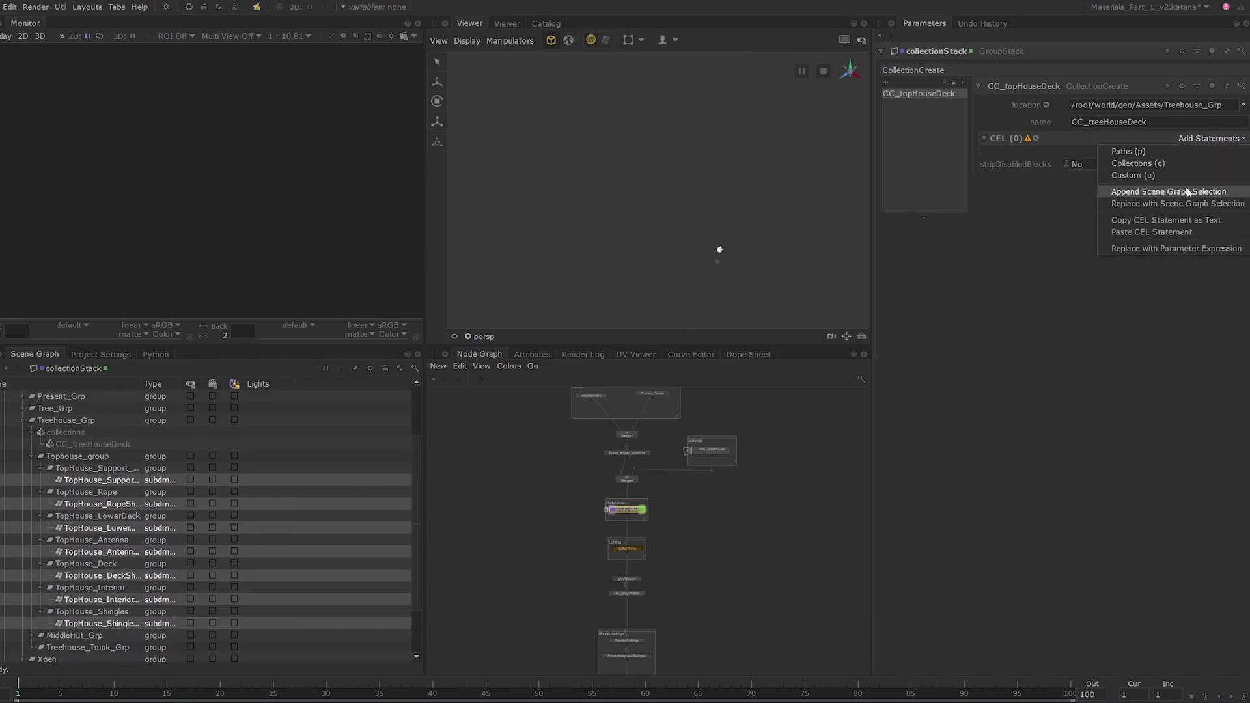
click(1131, 163)
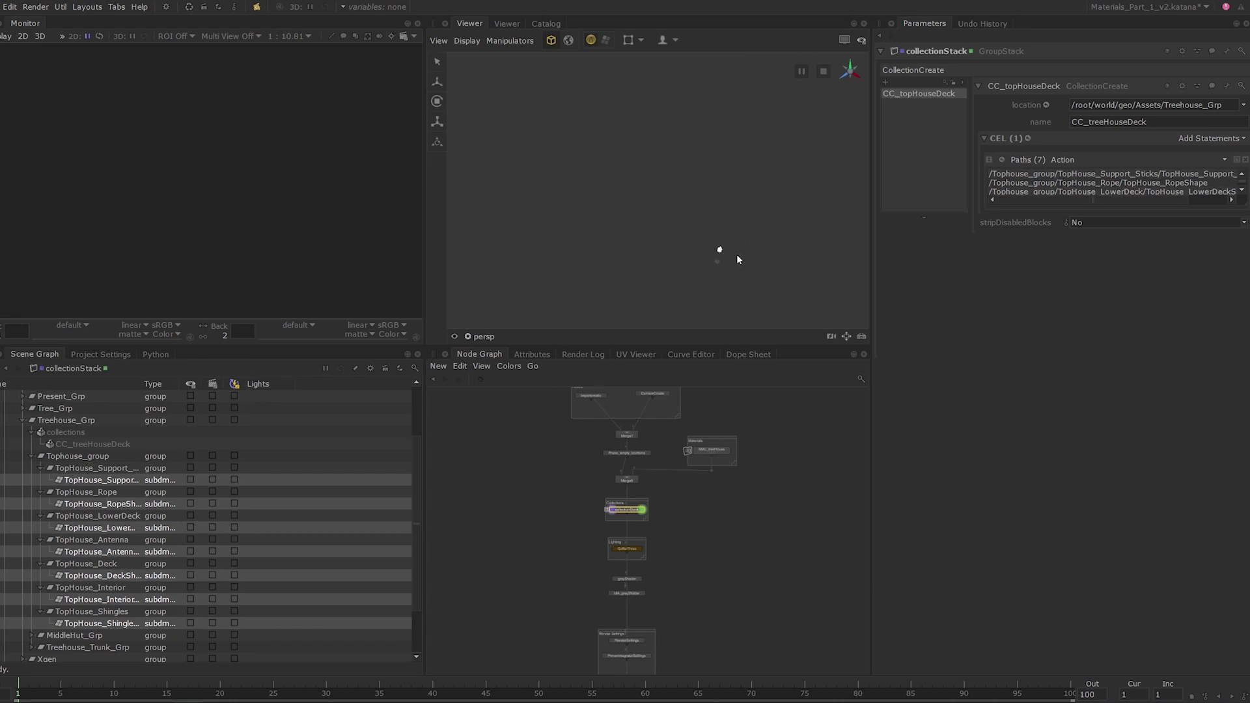
key(f)
alt+drag(698, 236, 696, 223)
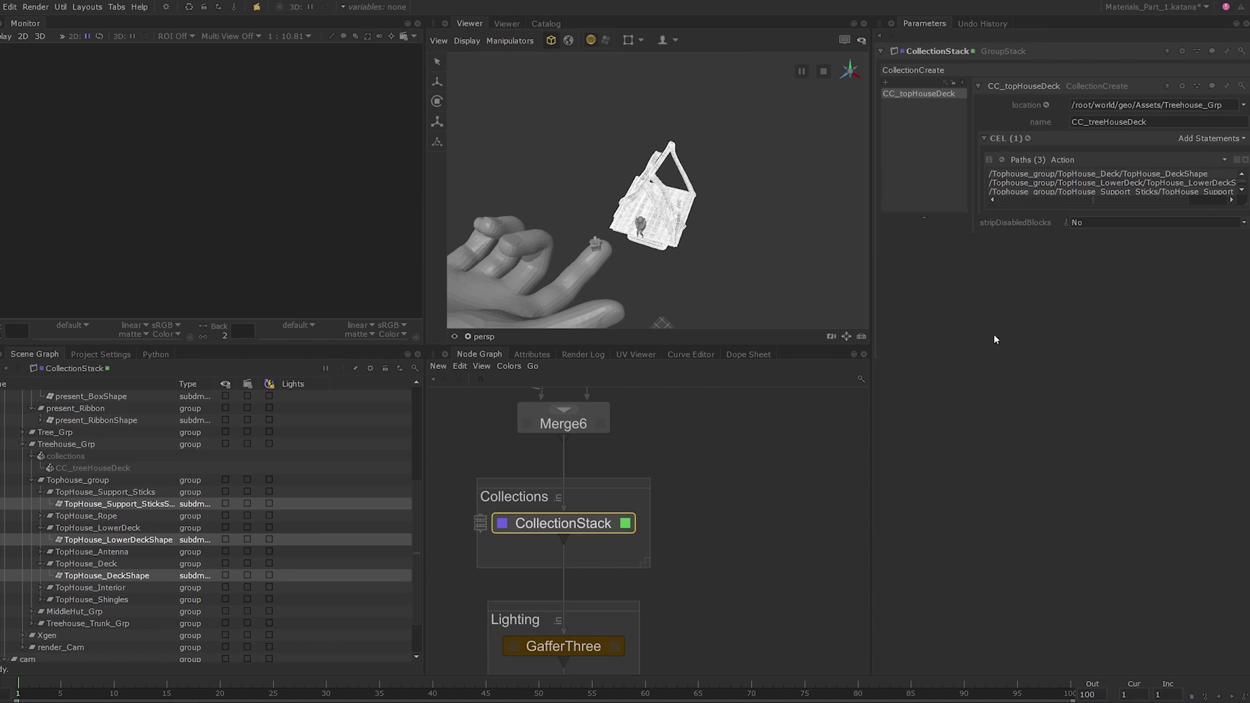
- Move GafferThree, greyShader and MA_greyShader lower to make room below Collections
middle_drag(720, 557, 717, 369)
drag(447, 408, 685, 611)
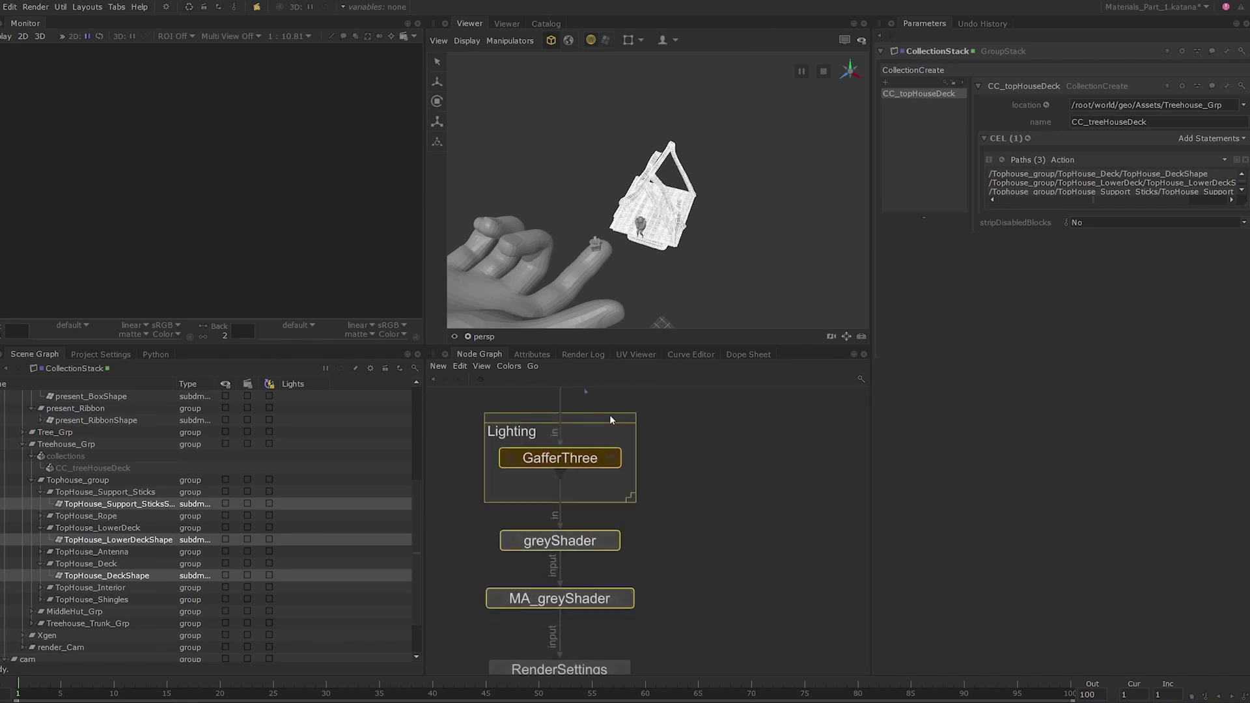
drag(609, 414, 609, 453)
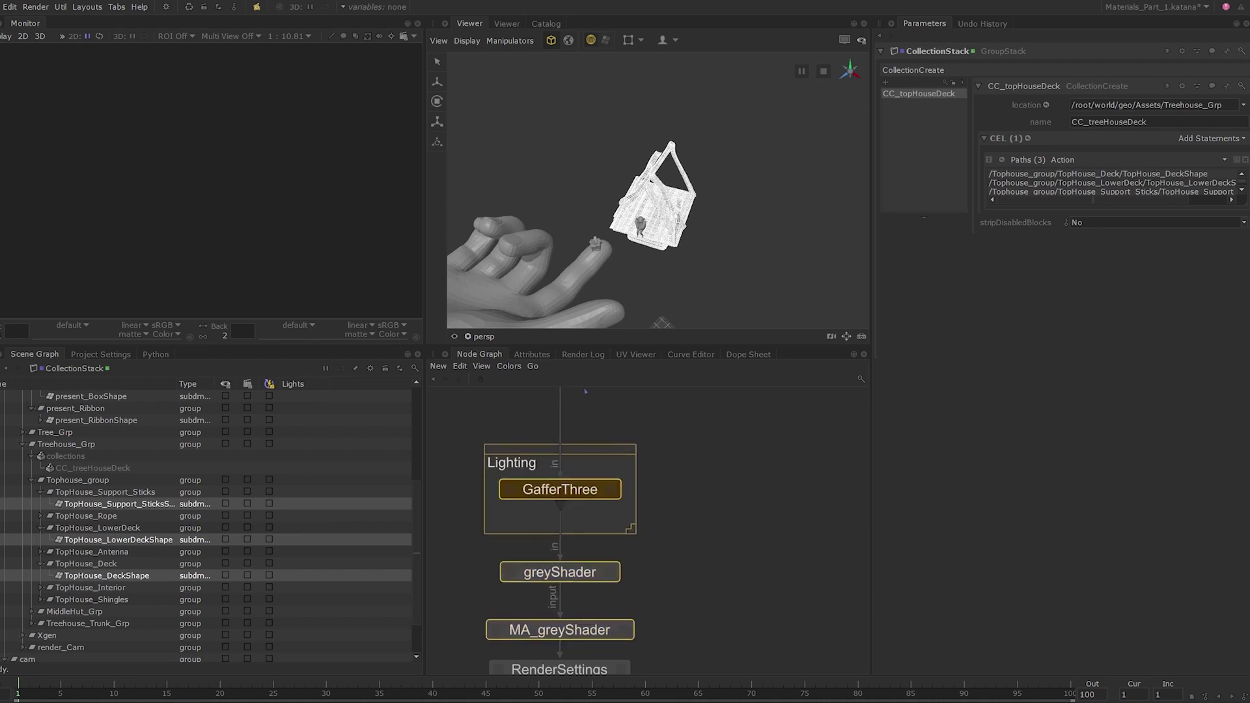
middle_drag(643, 403, 659, 497)
click(660, 498)
- Insert a GroupStack on the wire below Collections and rename it MaterialAssignStack
key(Tab)
text(g)
key(Down)
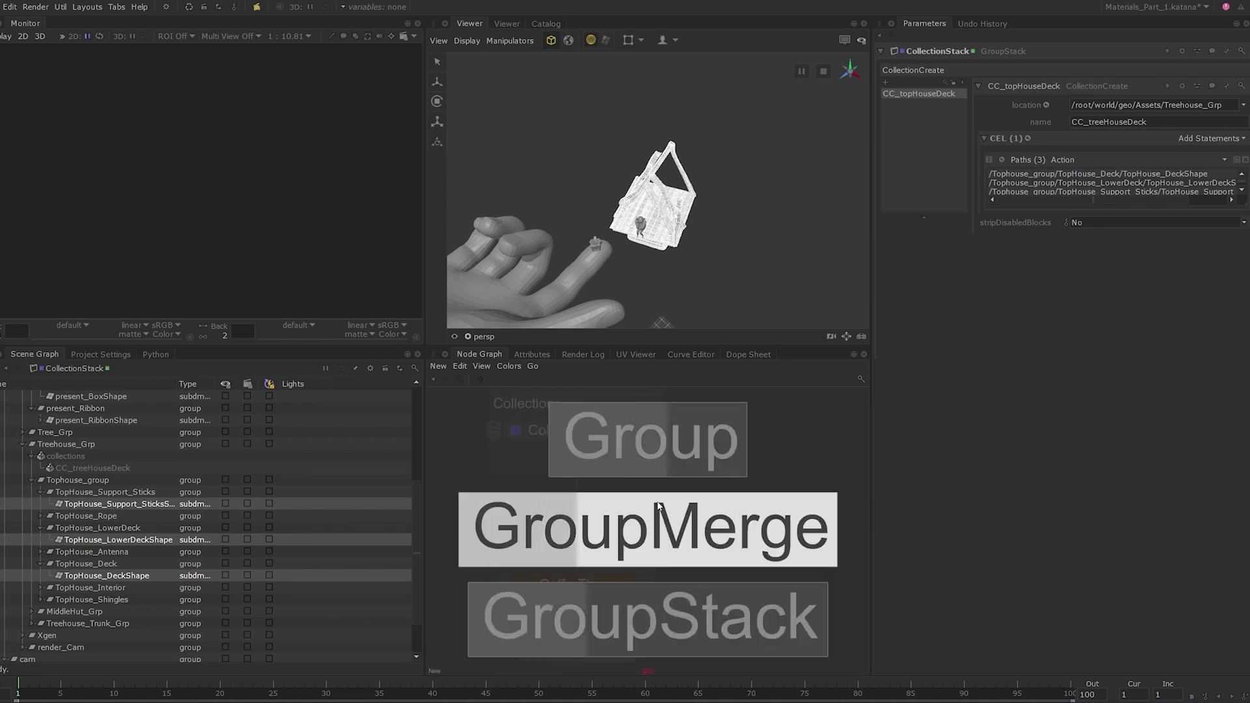
key(Down)
key(Return)
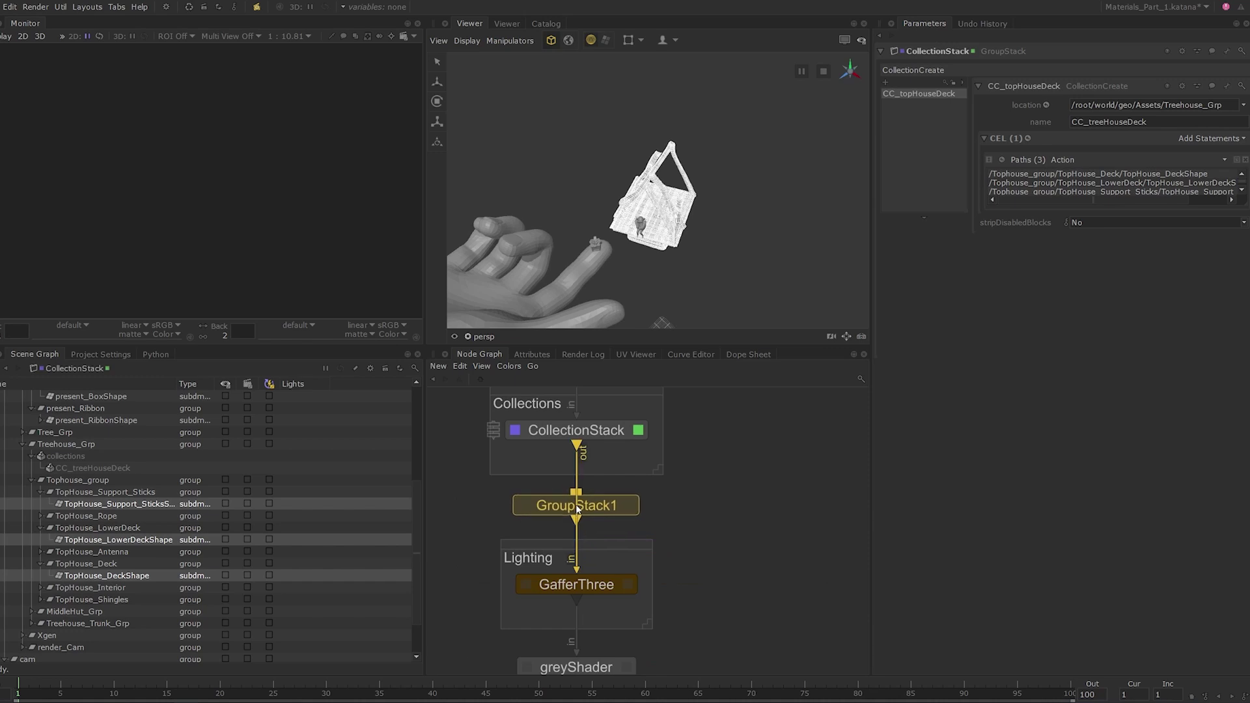
click(575, 506)
double_click(599, 510)
text(MaterialAssignStack)
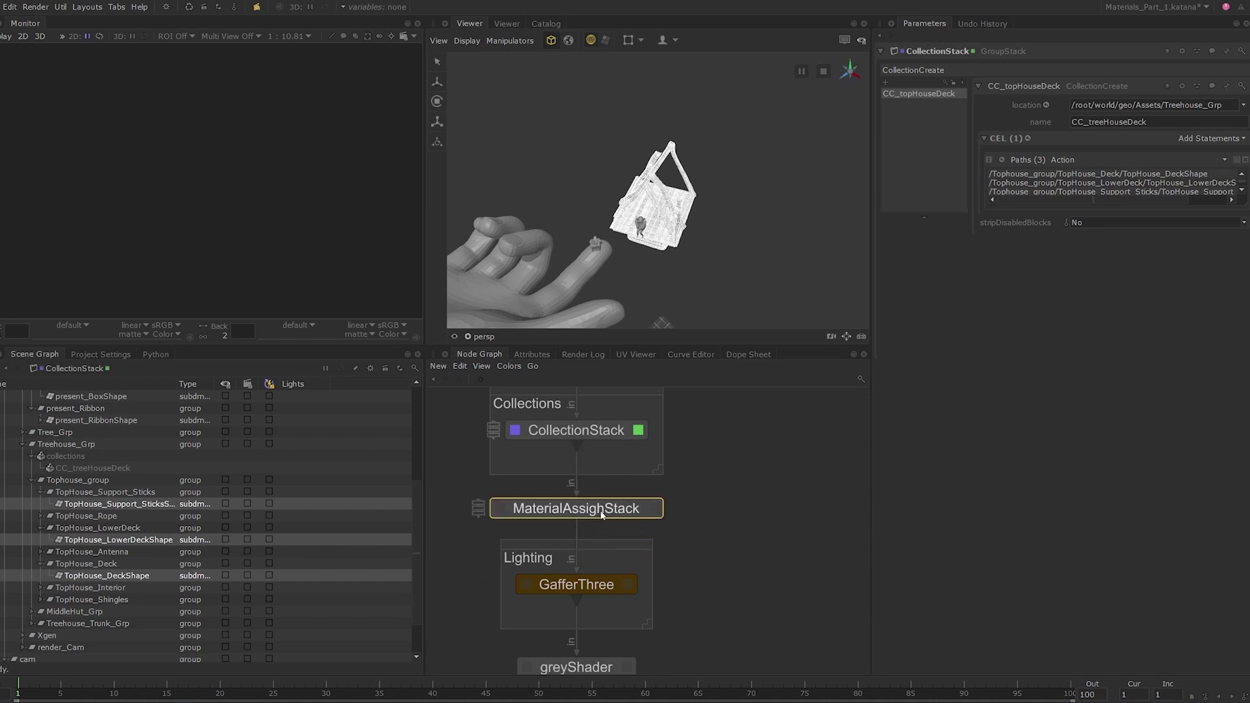
key(Return)
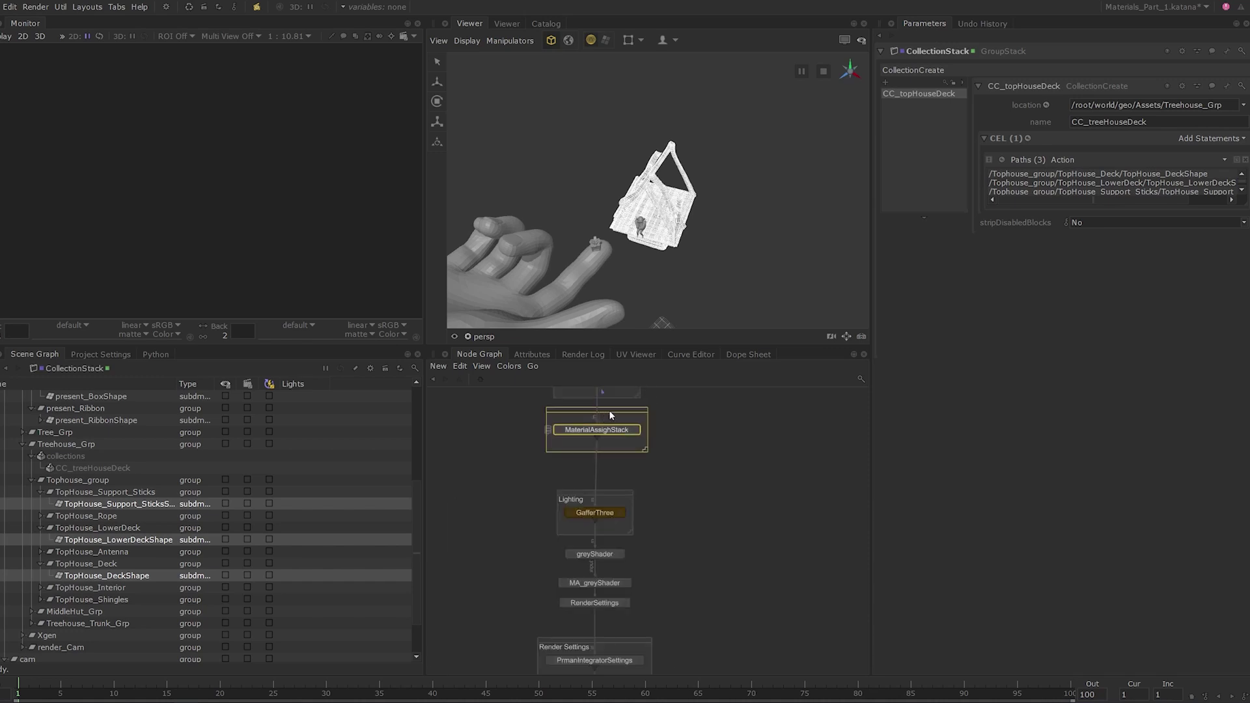
- Title the new backdrop 'Material Assign'
double_click(611, 408)
text(MaterialAs)
key(BackSpace)
key(BackSpace)
text(Assign)
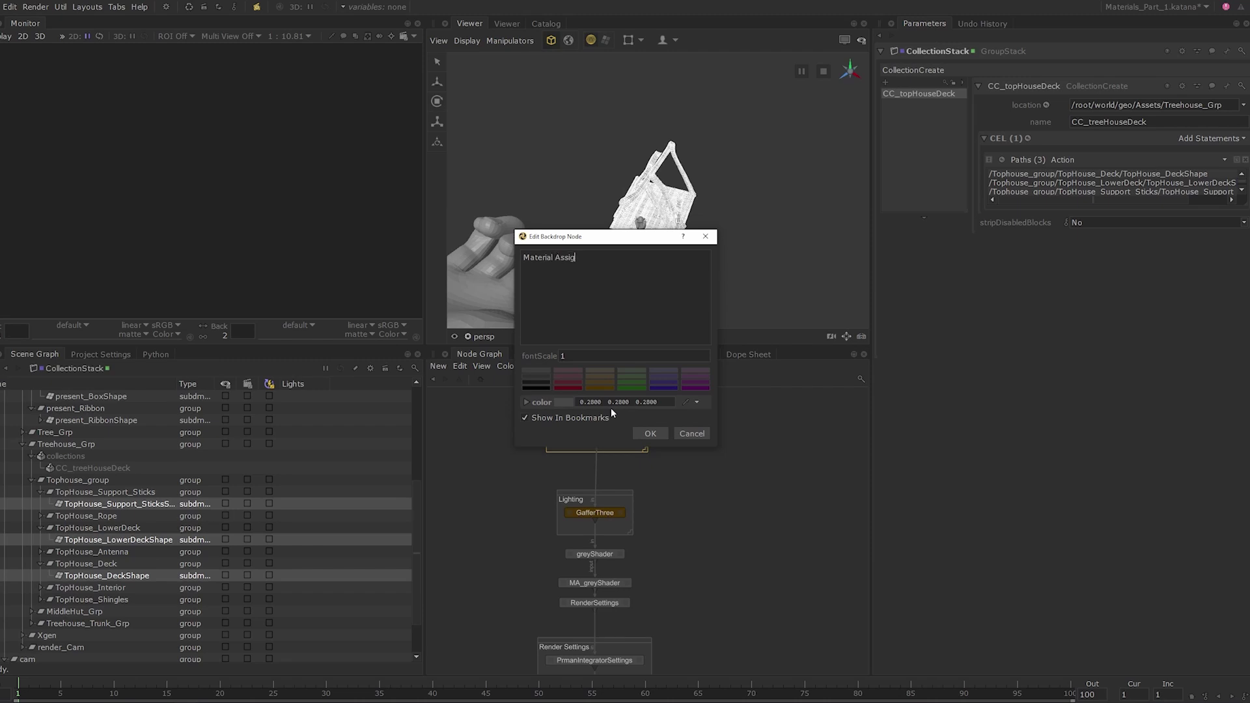
click(651, 434)
- Create a new MaterialAssign node
key(Tab)
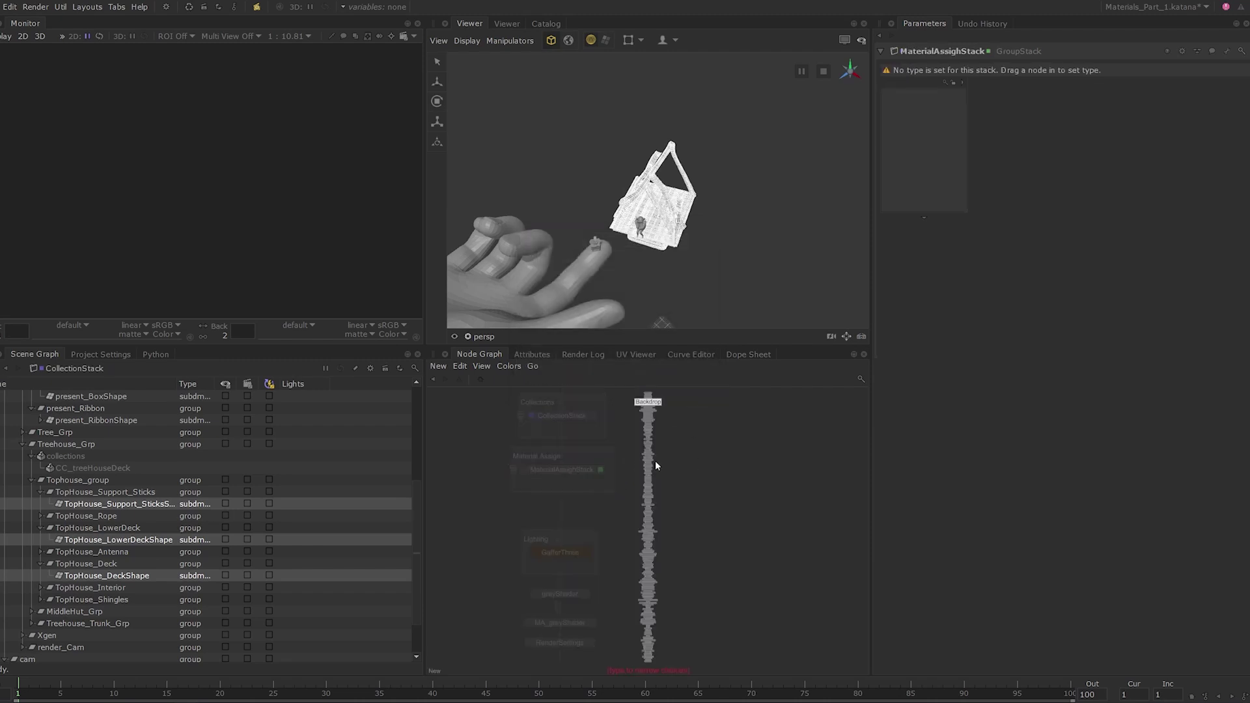
text(mat)
click(659, 477)
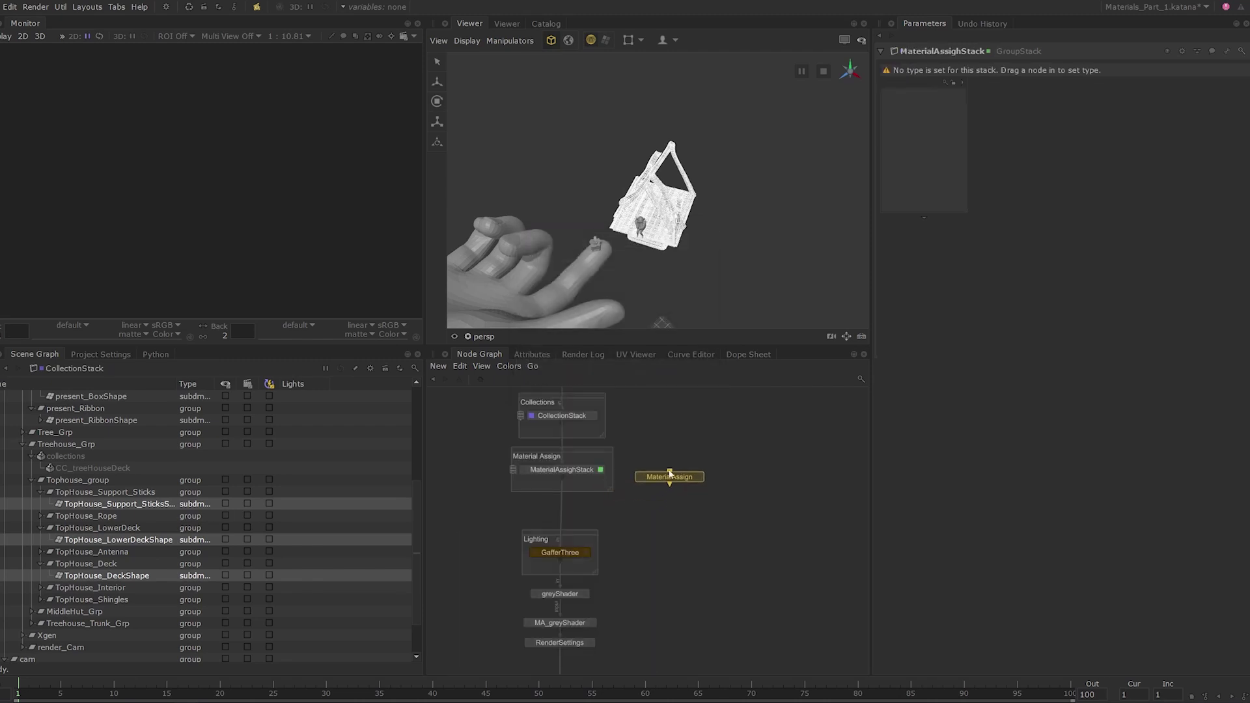
- Rename the MaterialAssign node MA_topHouseDeck and put it inside MaterialAssignStack
click(667, 475)
double_click(658, 475)
text(MA_topHouseDeck)
key(Return)
drag(658, 476, 910, 159)
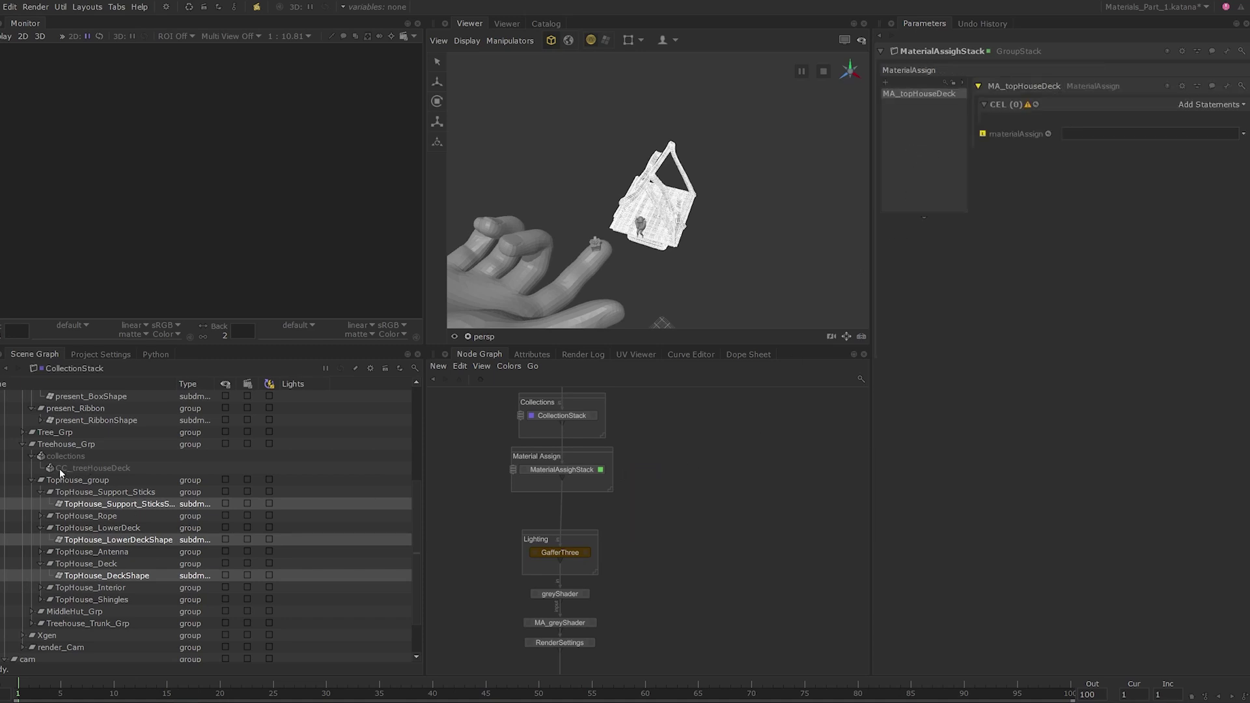
- Set MA_topHouseDeck's CEL target to the CC_treeHouseDeck collection
drag(60, 468, 1212, 108)
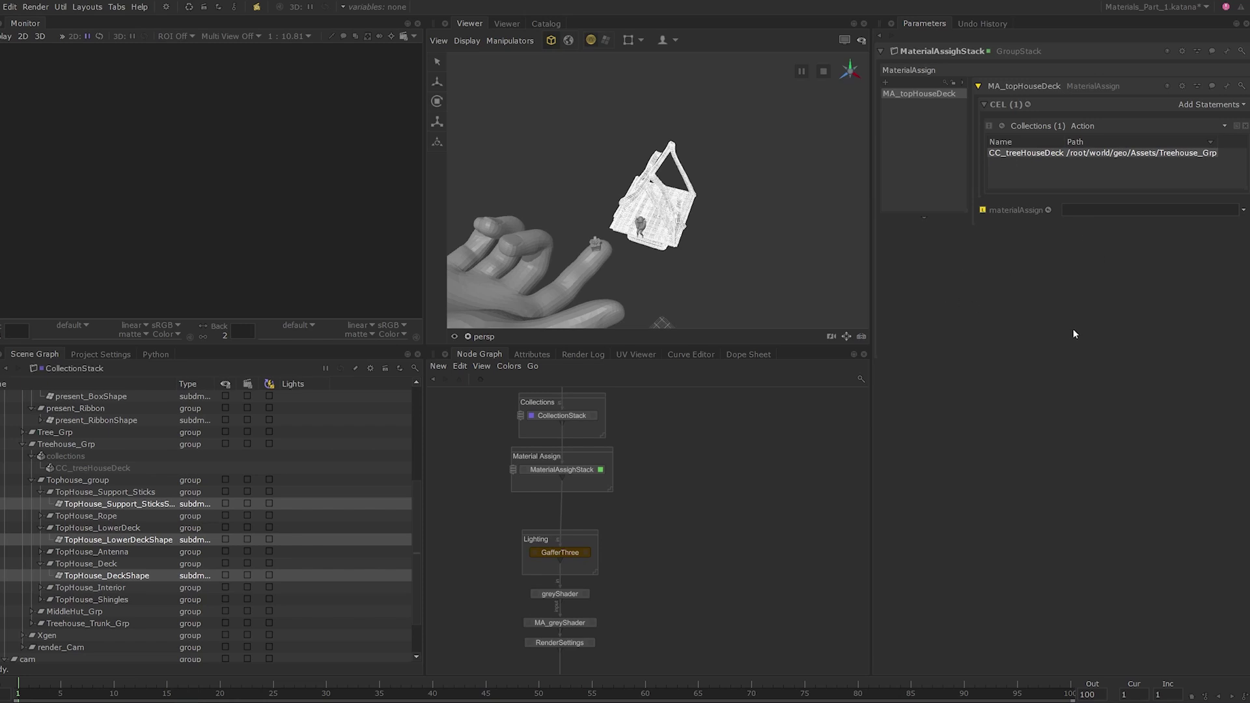
middle_drag(688, 392, 634, 512)
middle_drag(725, 430, 700, 436)
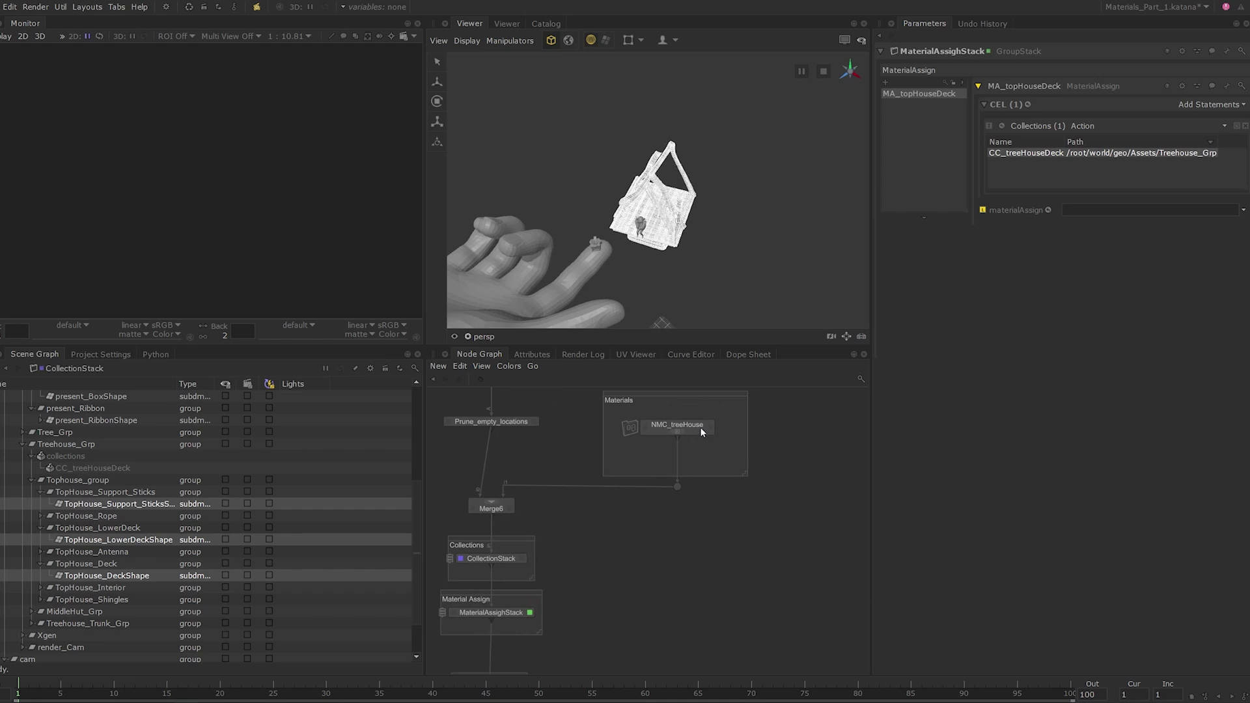
- Set MA_topHouseDeck's material to /root/materials/NM_topHouseDeck from the NMC_treeHouse network
key(e)
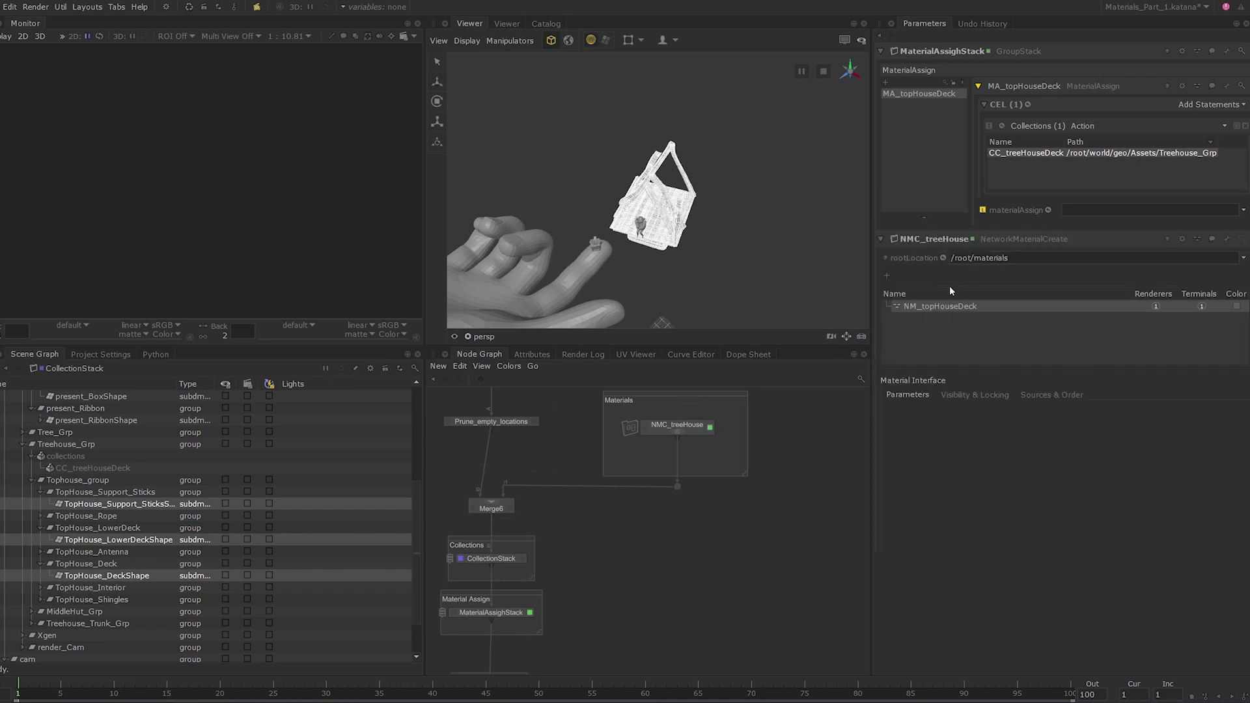
drag(938, 311, 1082, 213)
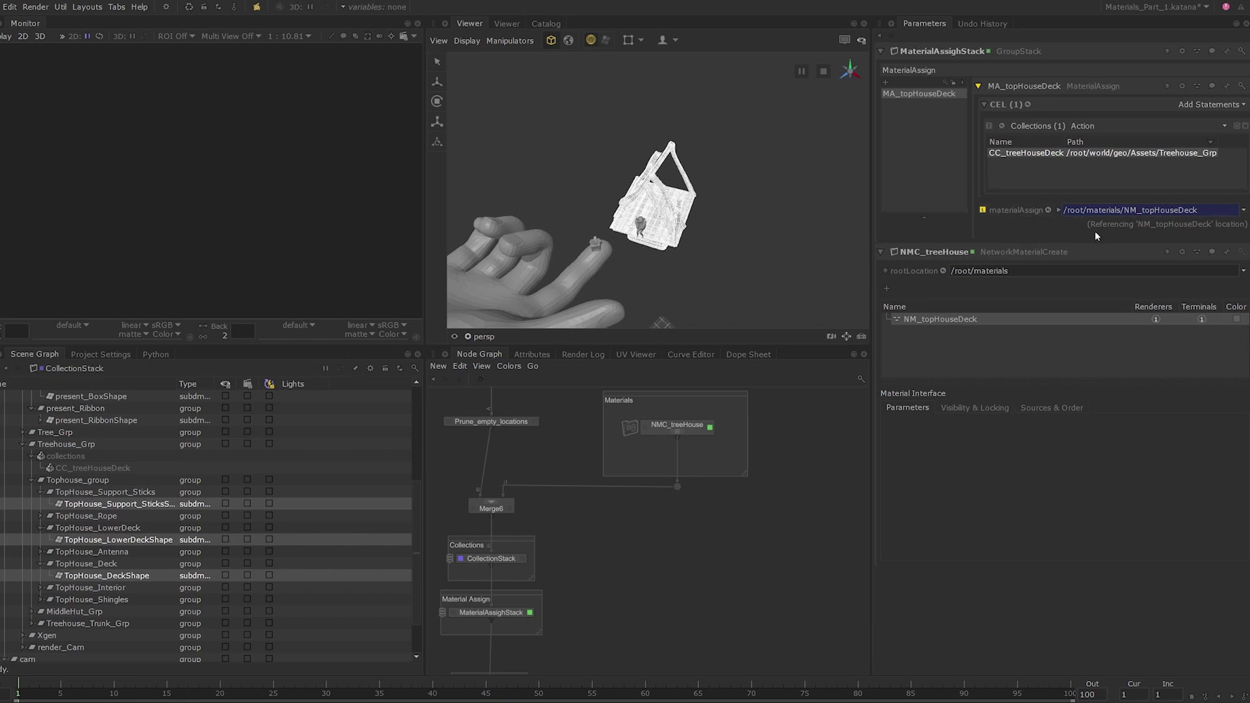
mouse_move(657, 565)
middle_down()
mouse_move(717, 535)
mouse_move(650, 572)
middle_up()
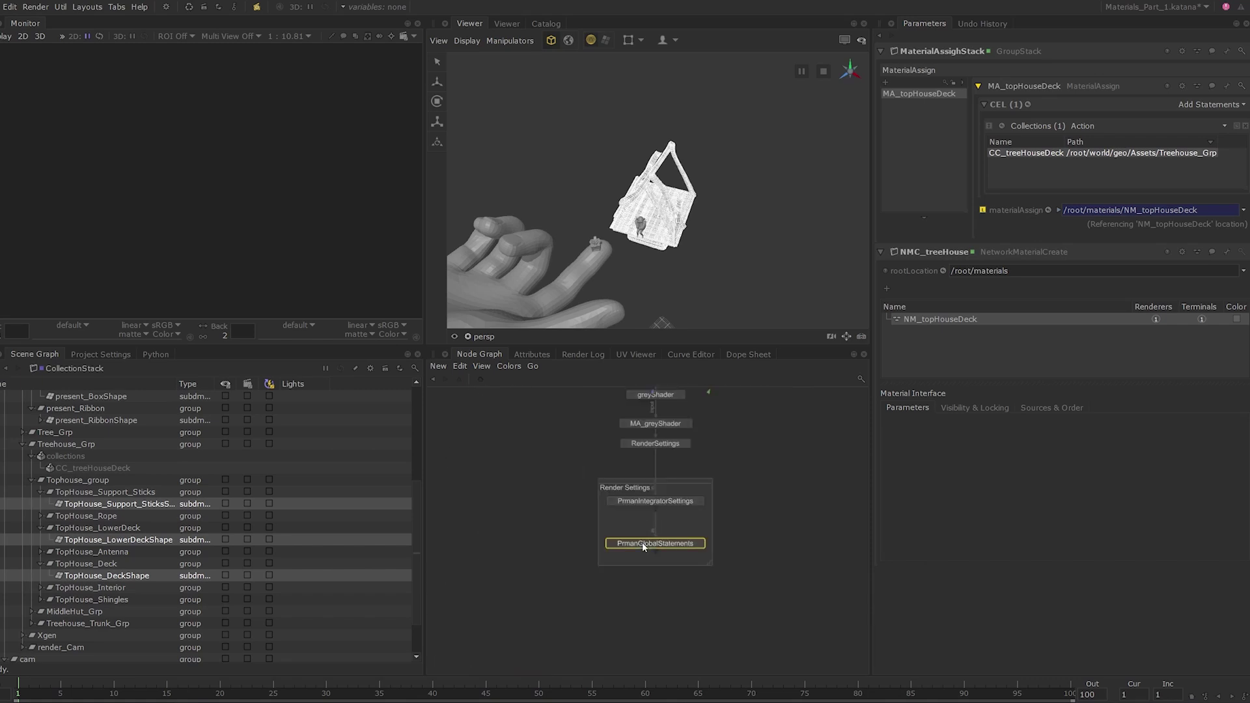
- Start a live render from the PrmanGlobalStatements node
key(v)
right_click(643, 541)
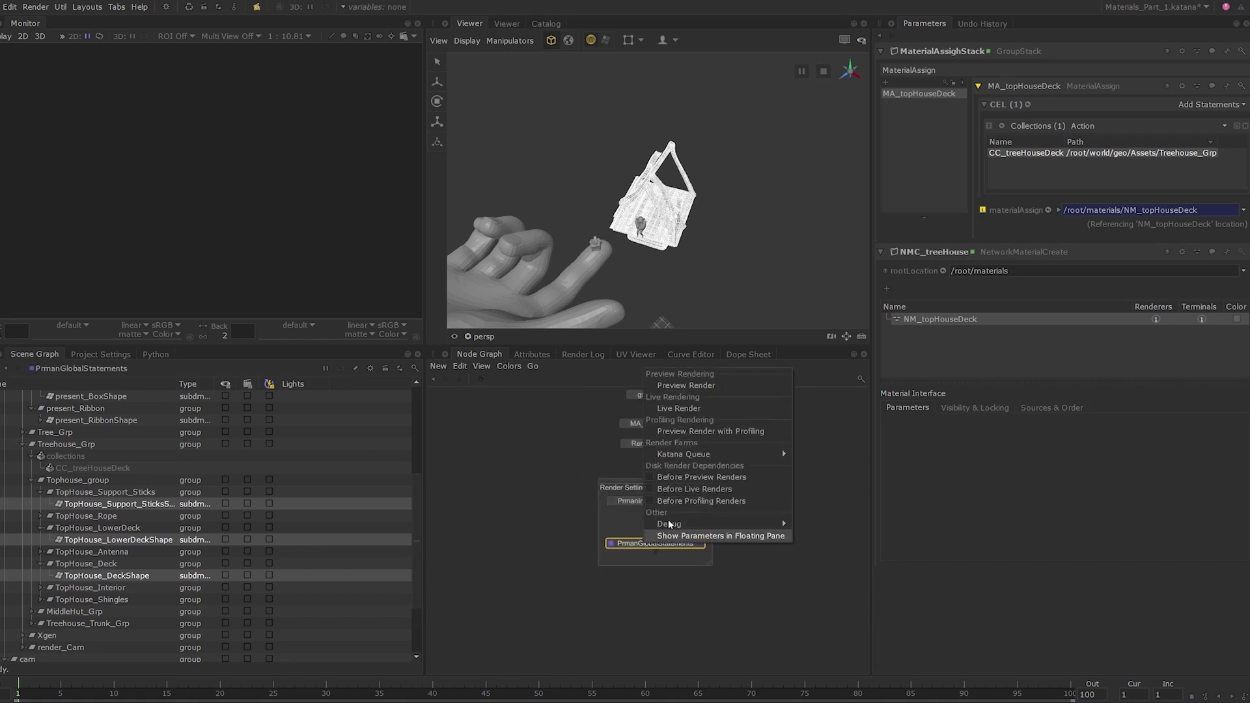
click(679, 408)
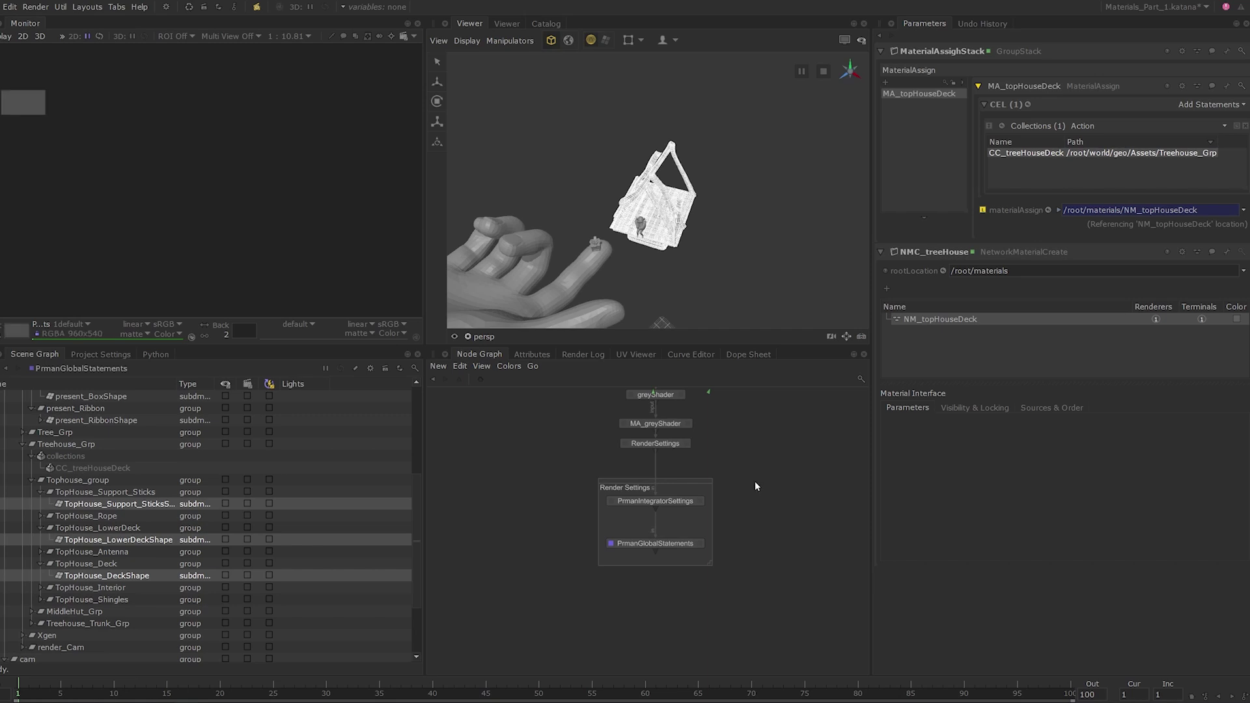
- Flag the deck, lower-deck and support-stick shapes and the camera, rendering only ticked locations
scroll(259, 189, up, 3)
scroll(280, 475, up, 2)
scroll(280, 476, up, 2)
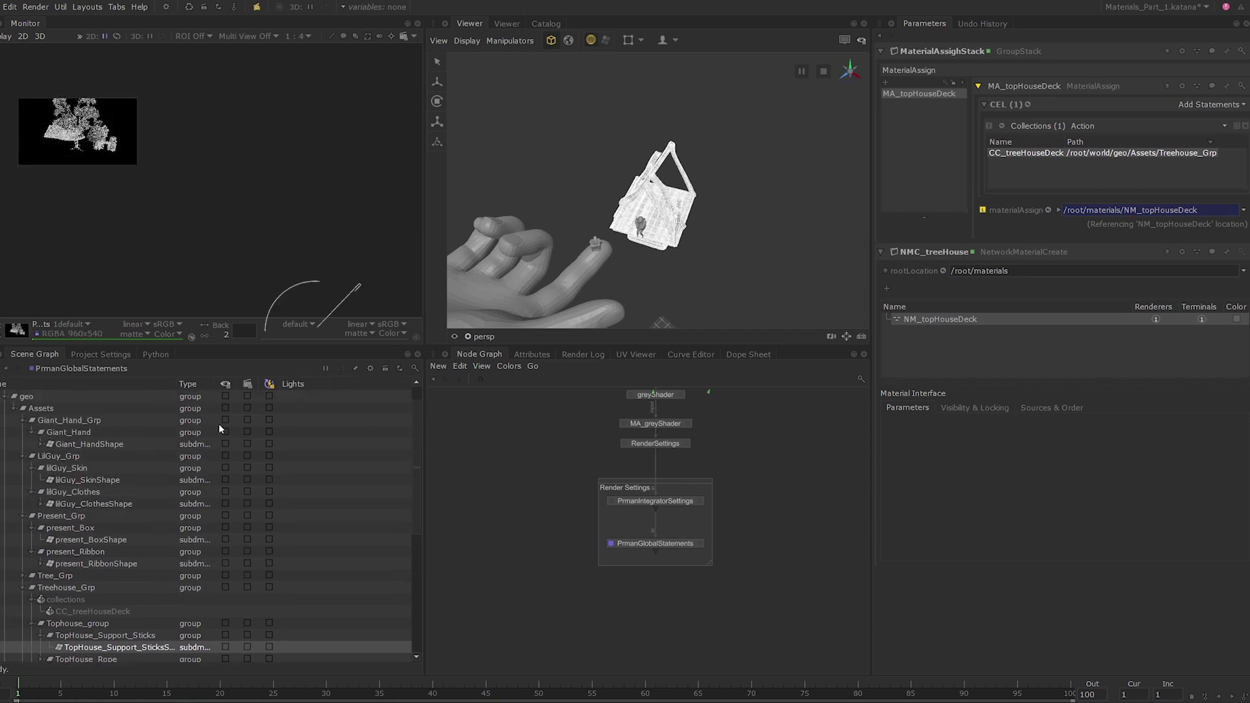
click(269, 408)
scroll(293, 448, down, 5)
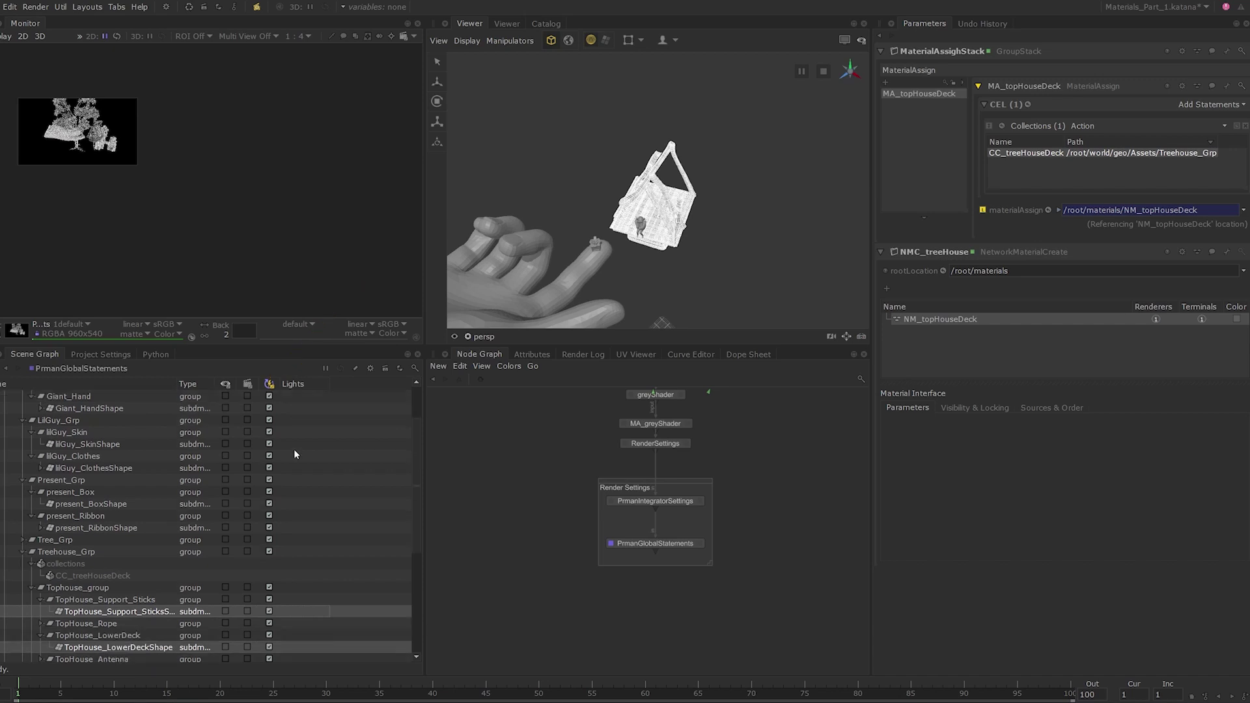
click(269, 623)
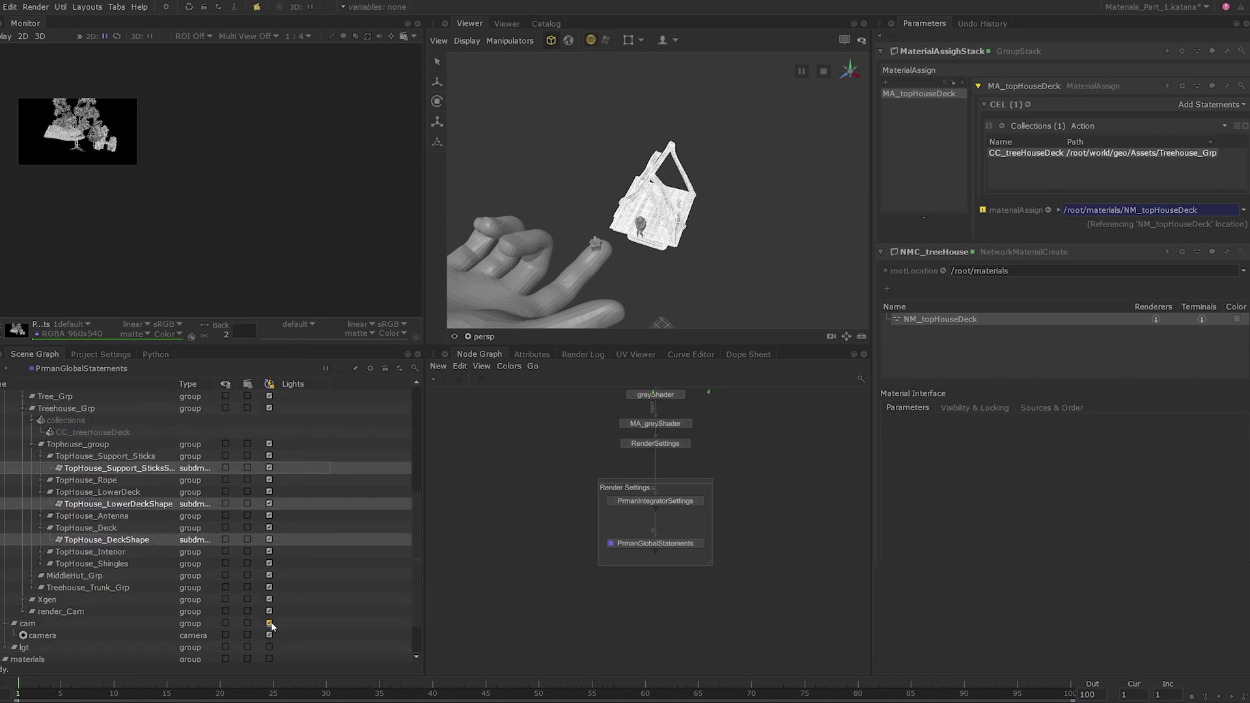
scroll(276, 624, down, 1)
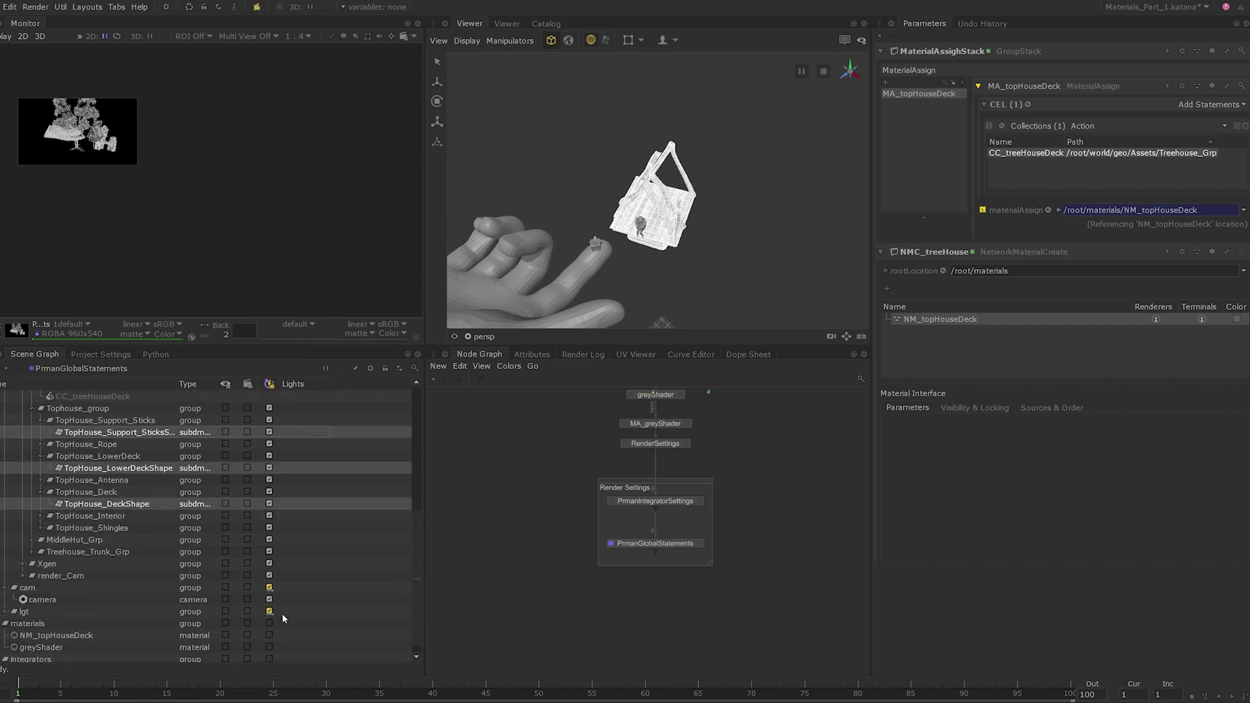
scroll(286, 609, down, 1)
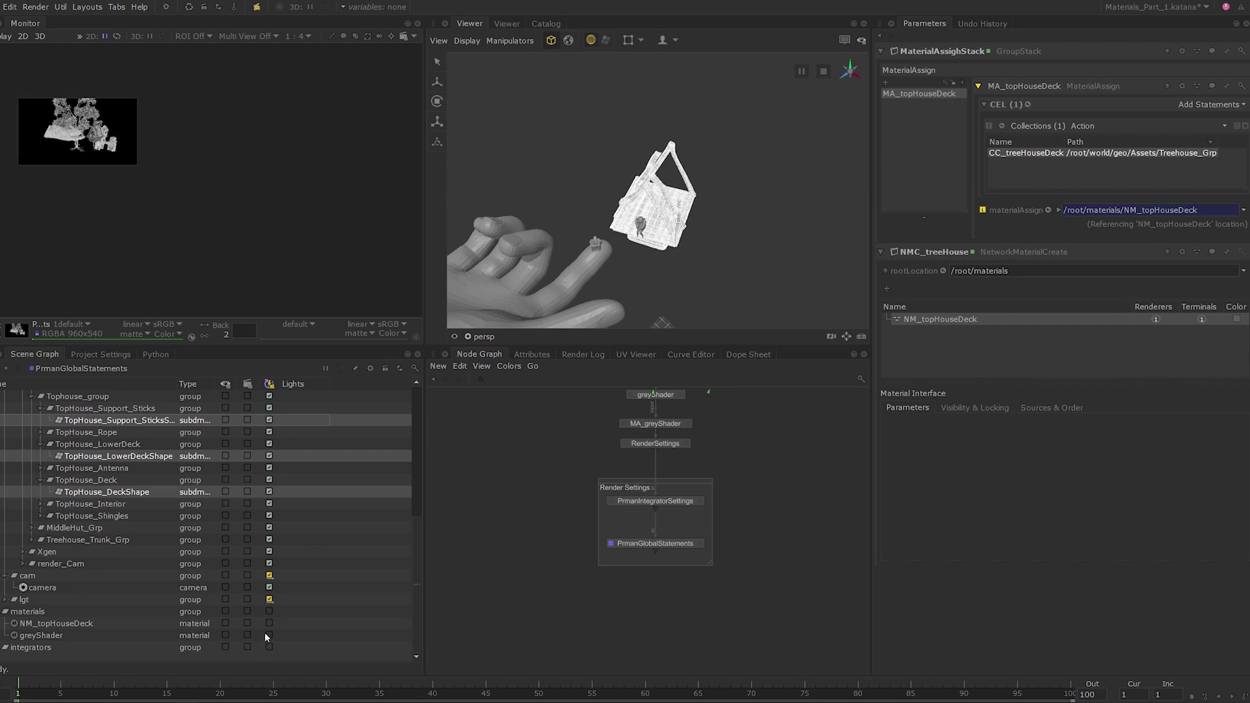
scroll(323, 540, up, 7)
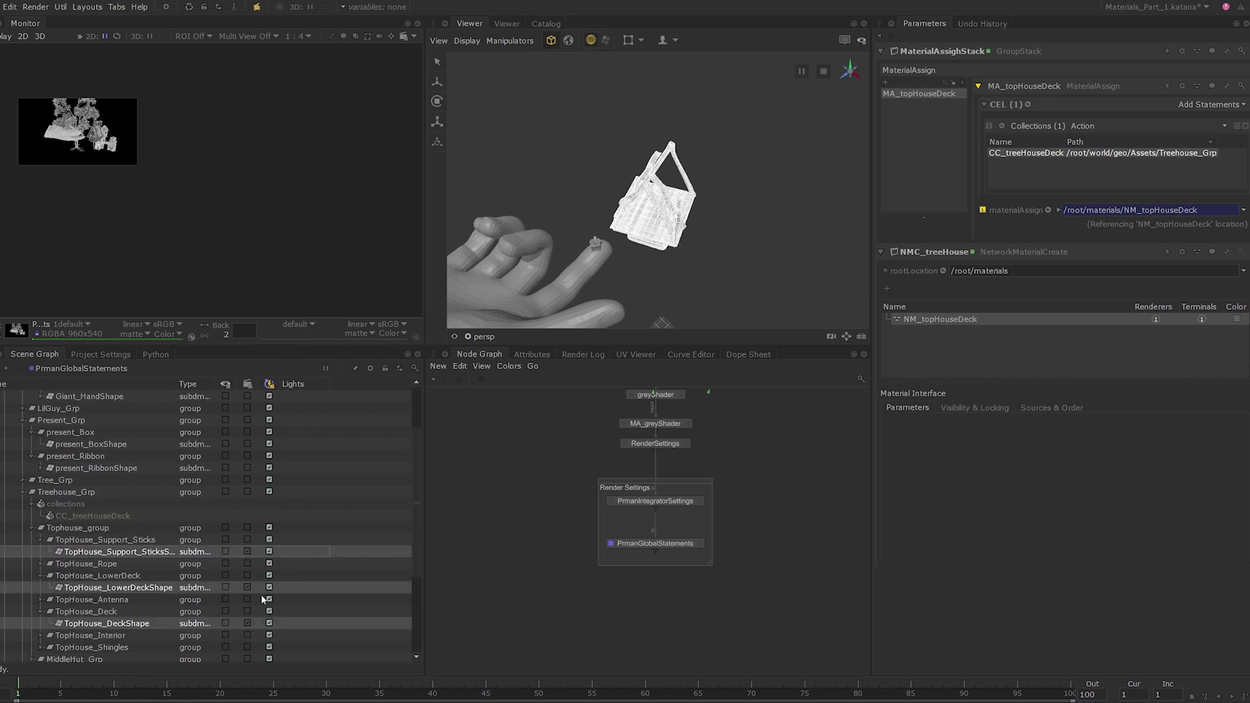
scroll(293, 540, down, 3)
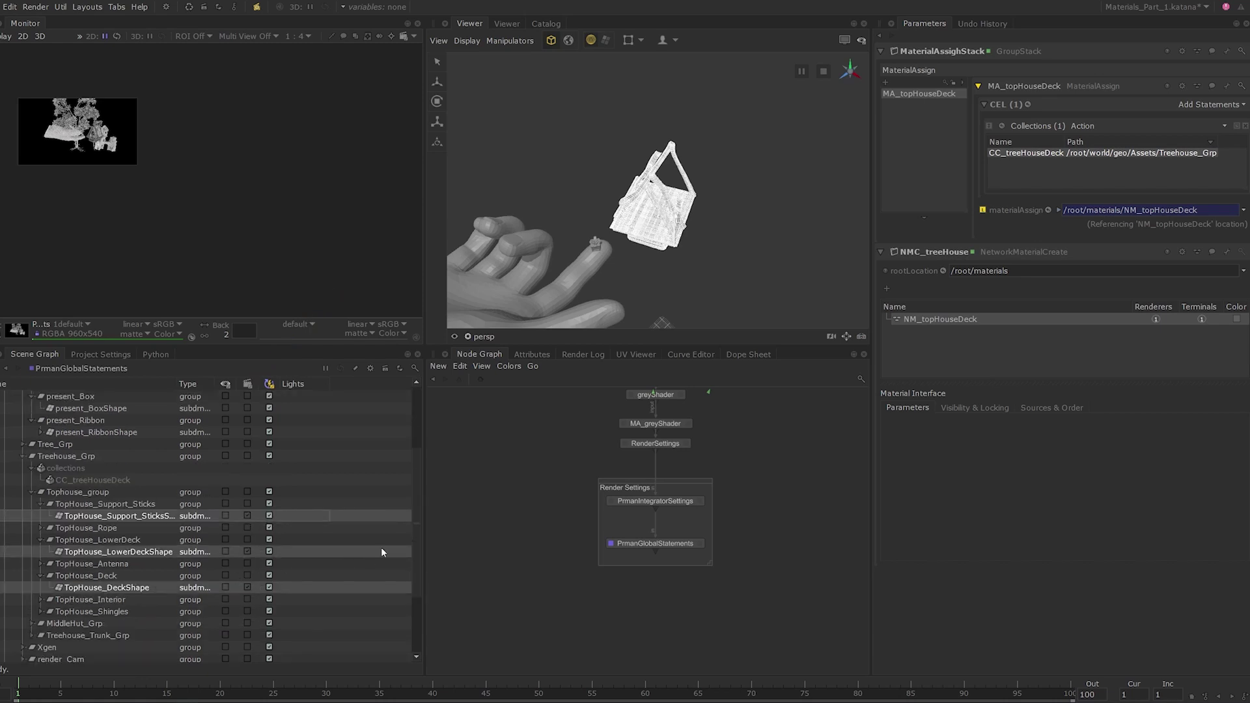
click(249, 385)
scroll(267, 518, down, 1)
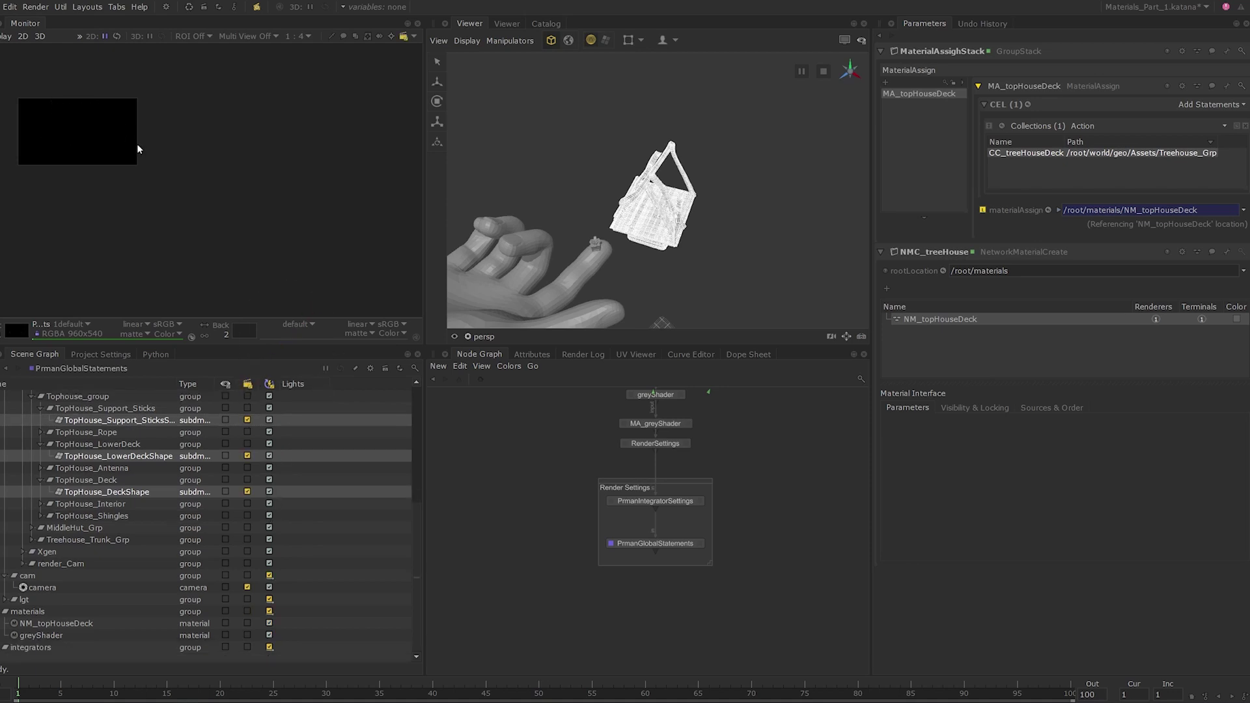
- Tick the lgt render checkbox so the lights are included in the Monitor render
middle_drag(109, 168, 125, 175)
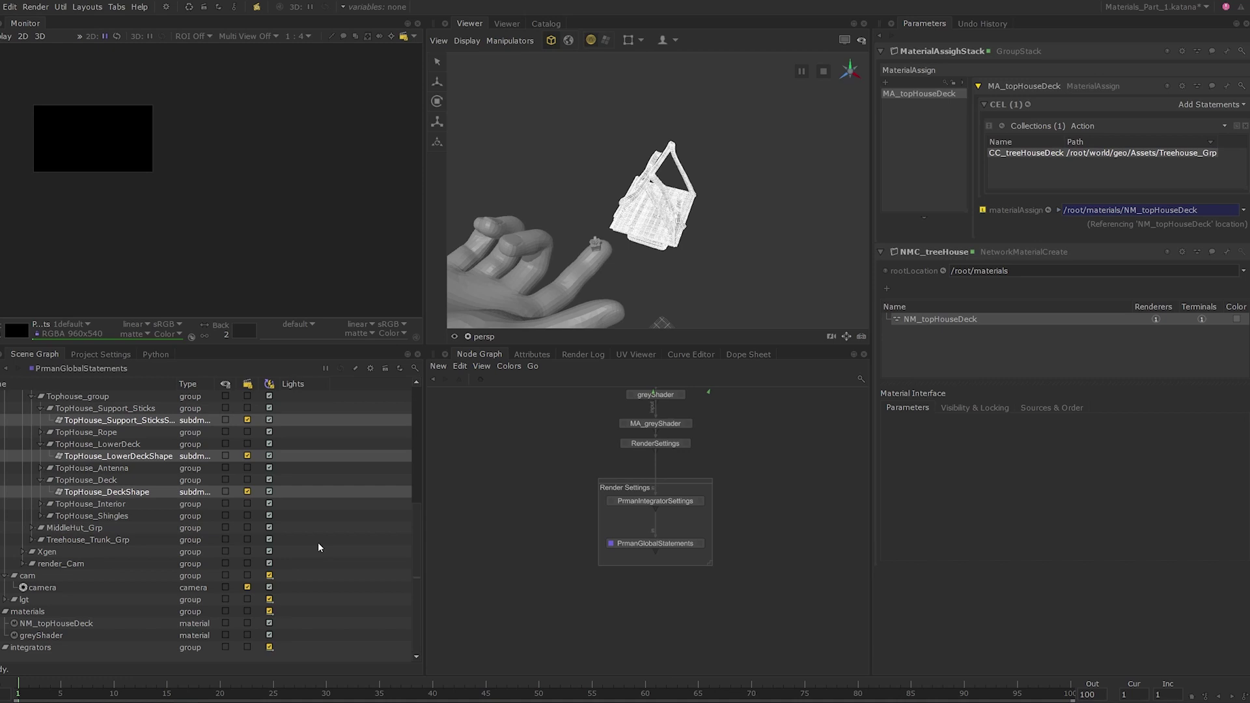
click(248, 599)
scroll(91, 126, up, 3)
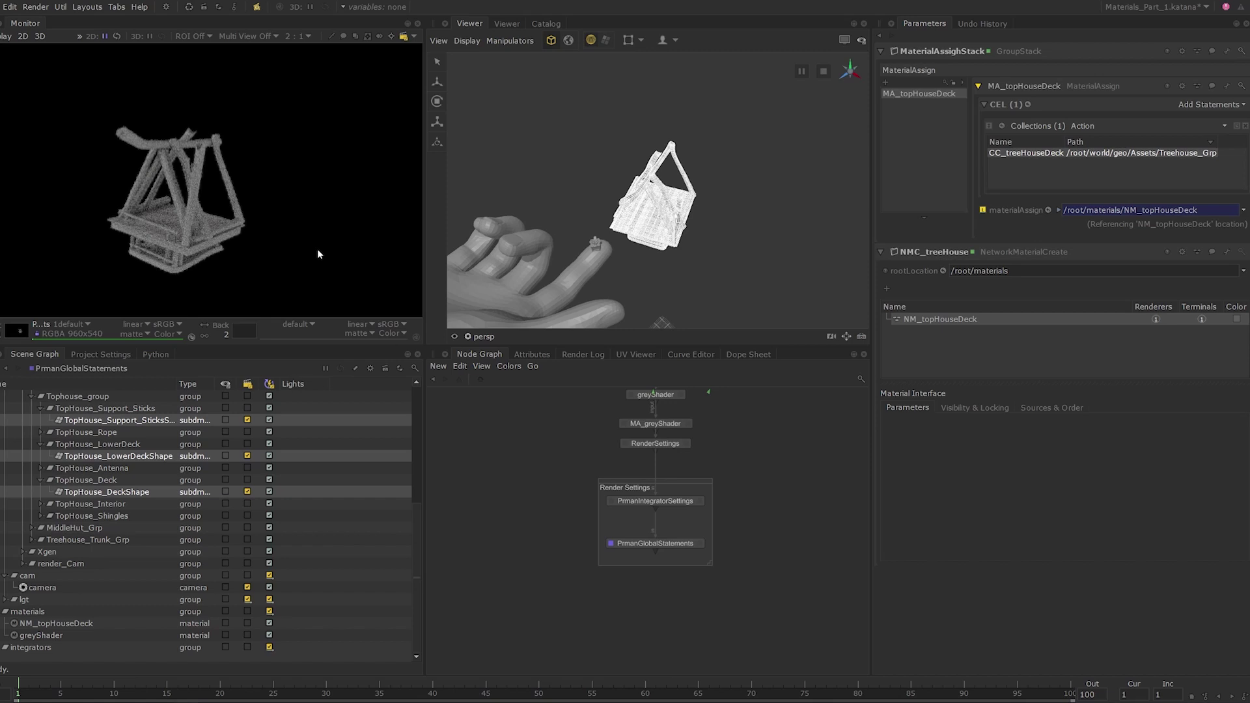
- Zoom the Monitor to 2:1 and bring the Materials backdrop into view
click(354, 370)
click(334, 370)
scroll(690, 552, down, 5)
mouse_move(717, 431)
middle_down()
mouse_move(691, 553)
mouse_move(717, 541)
middle_up()
scroll(690, 552, up, 5)
- Enter the NMC_treeHouse network and expand PS_topHouseDeck's Diffuse inputs
ctrl+middle_click(718, 510)
middle_drag(579, 522, 635, 491)
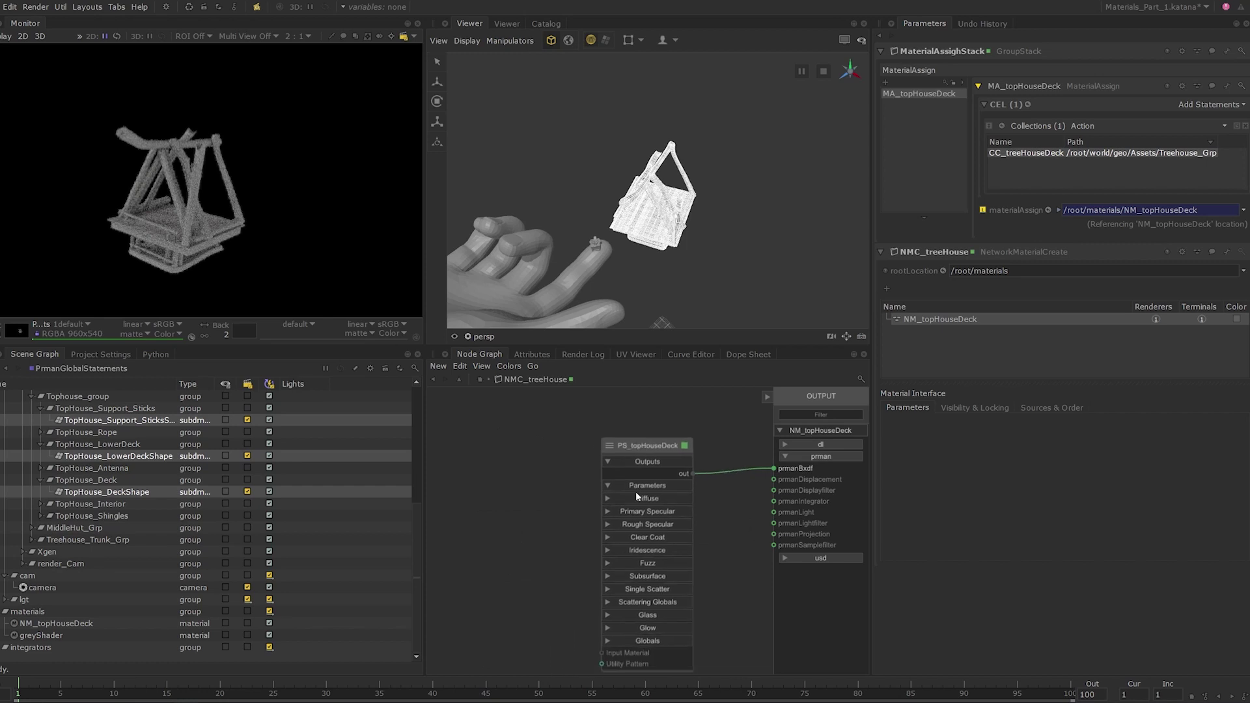
click(607, 499)
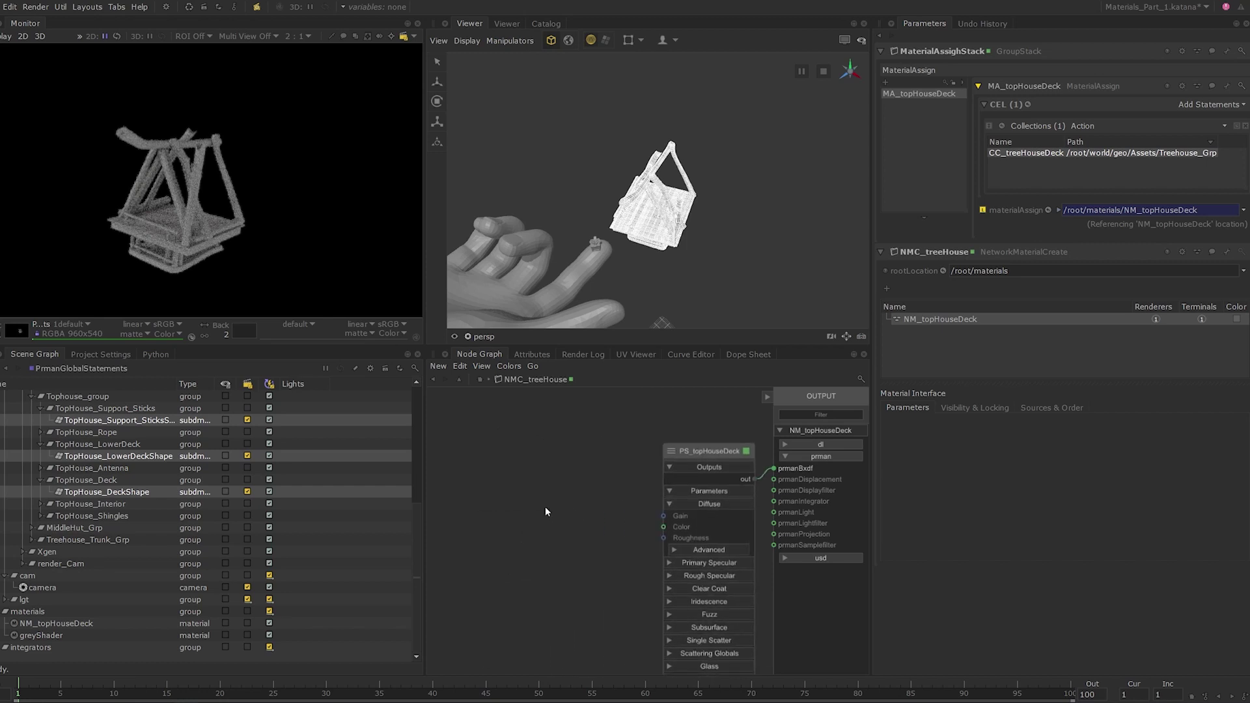
middle_drag(467, 486, 454, 474)
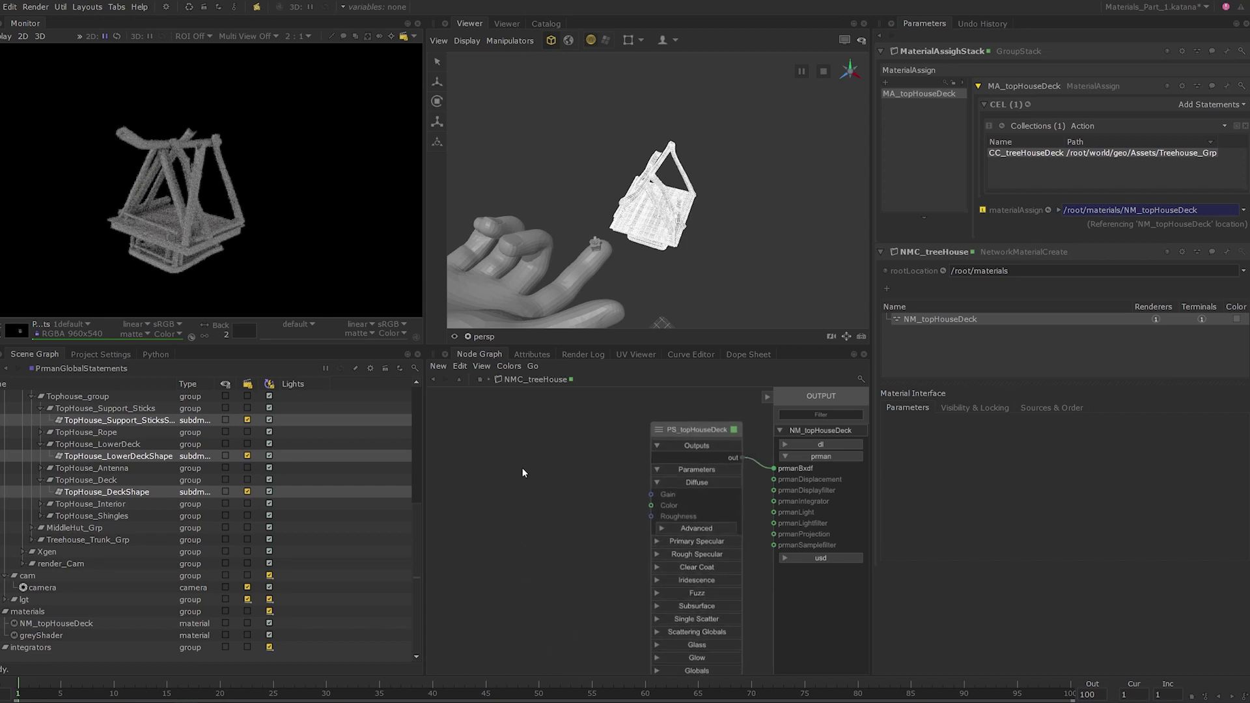
key(Tab)
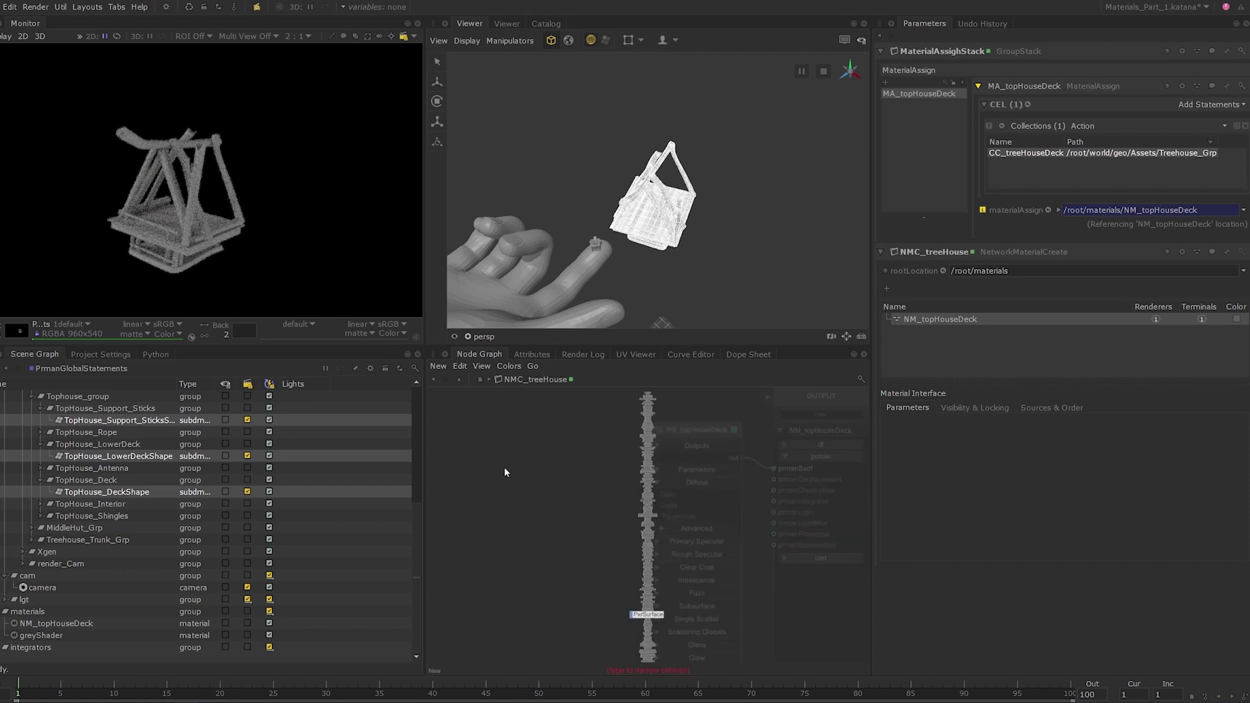
- Add a PxrTexture node beside PS_topHouseDeck and name it T_diff_topHouseDeck
key(Tab)
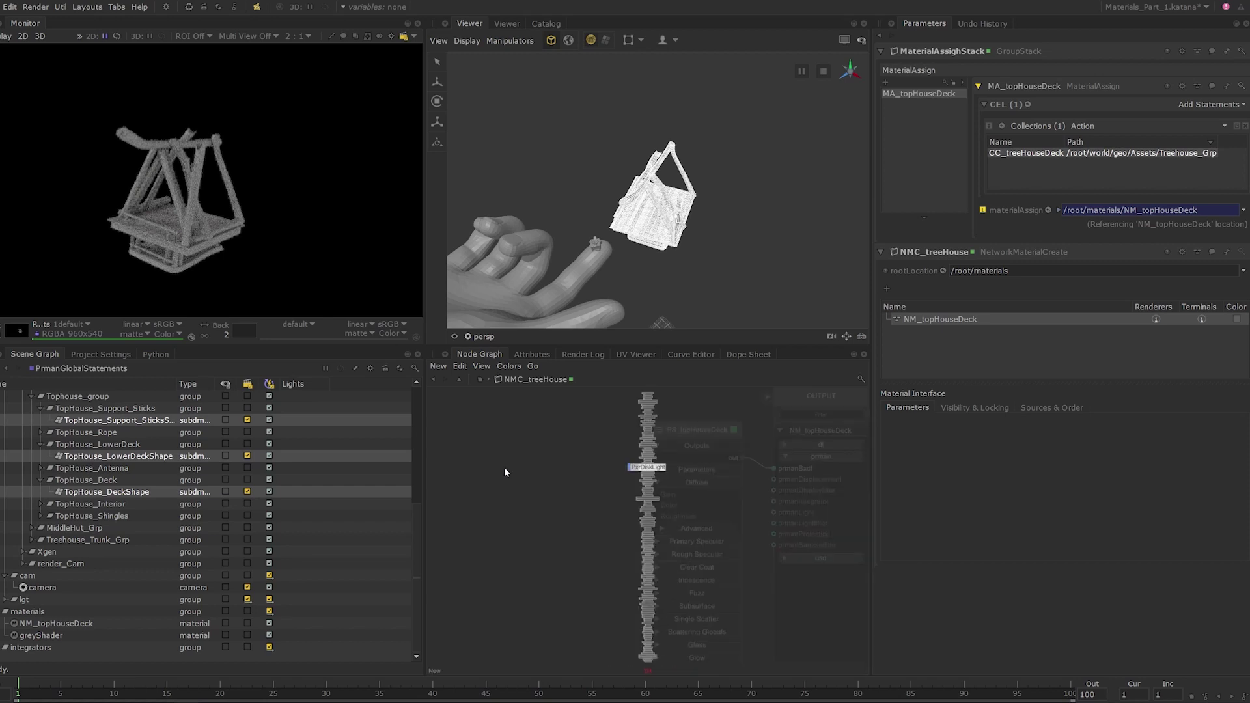
text(pxrte)
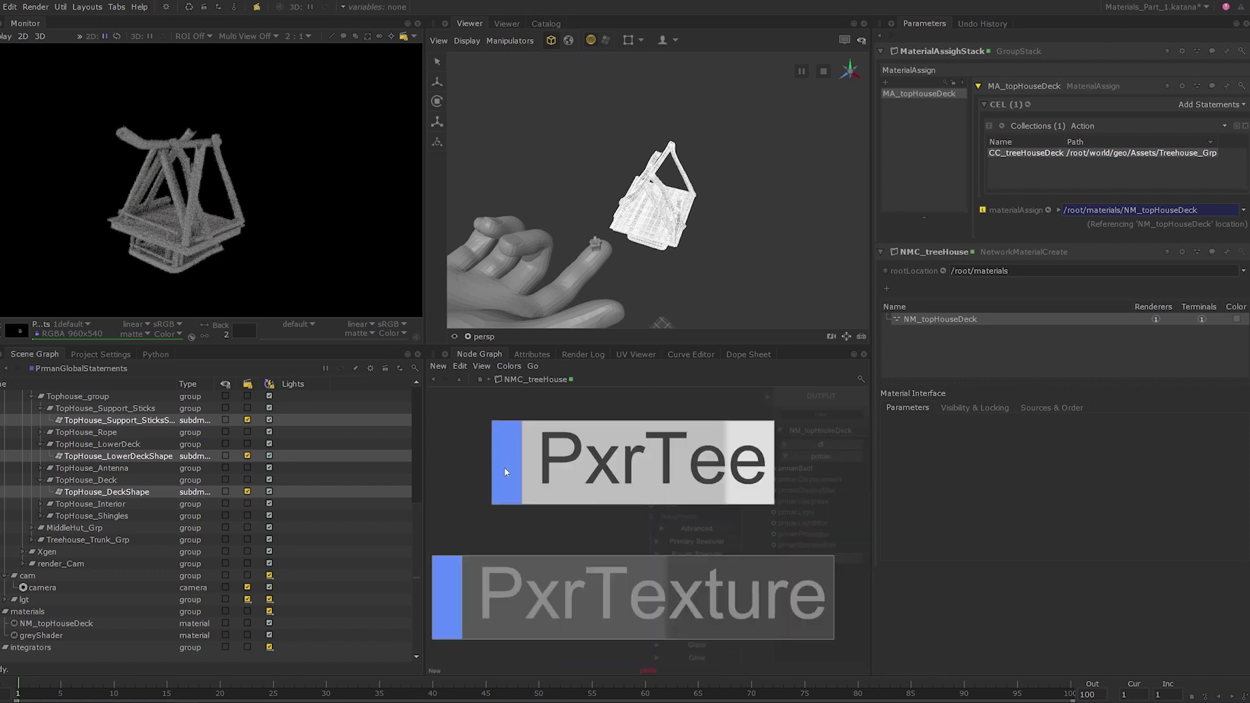
click(568, 616)
click(552, 457)
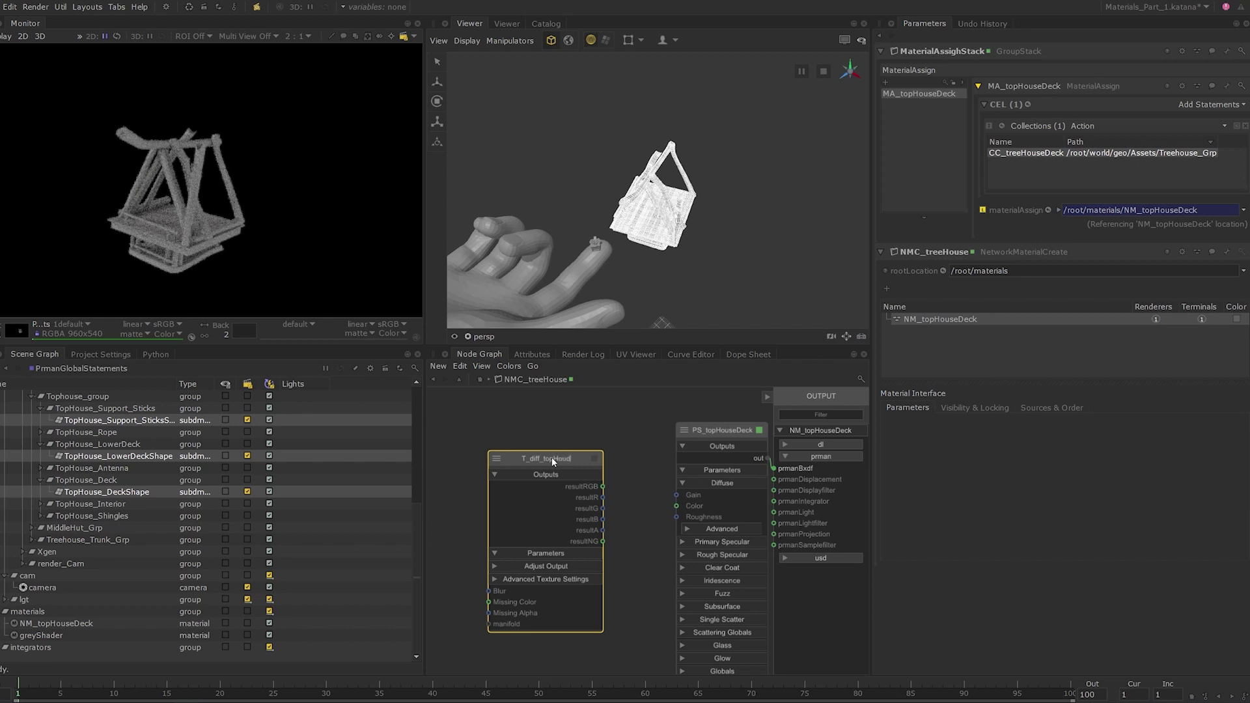
text(T_diff_topHouseDeck)
key(Return)
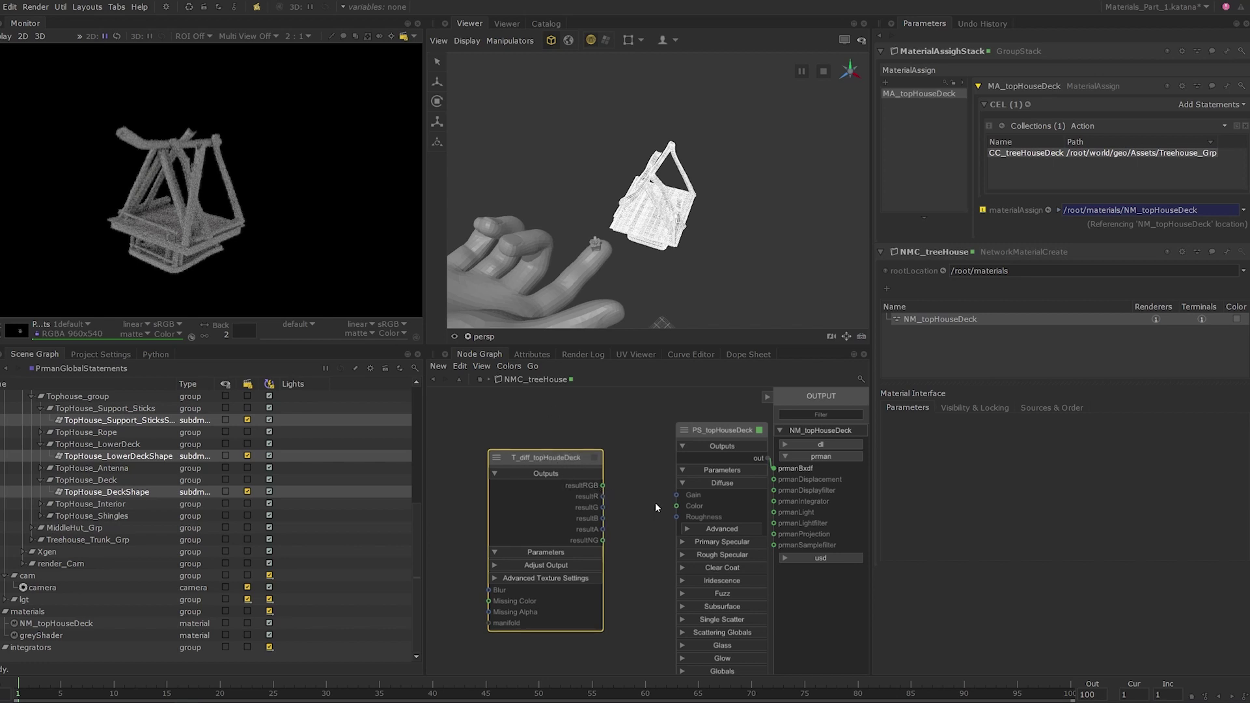
click(635, 508)
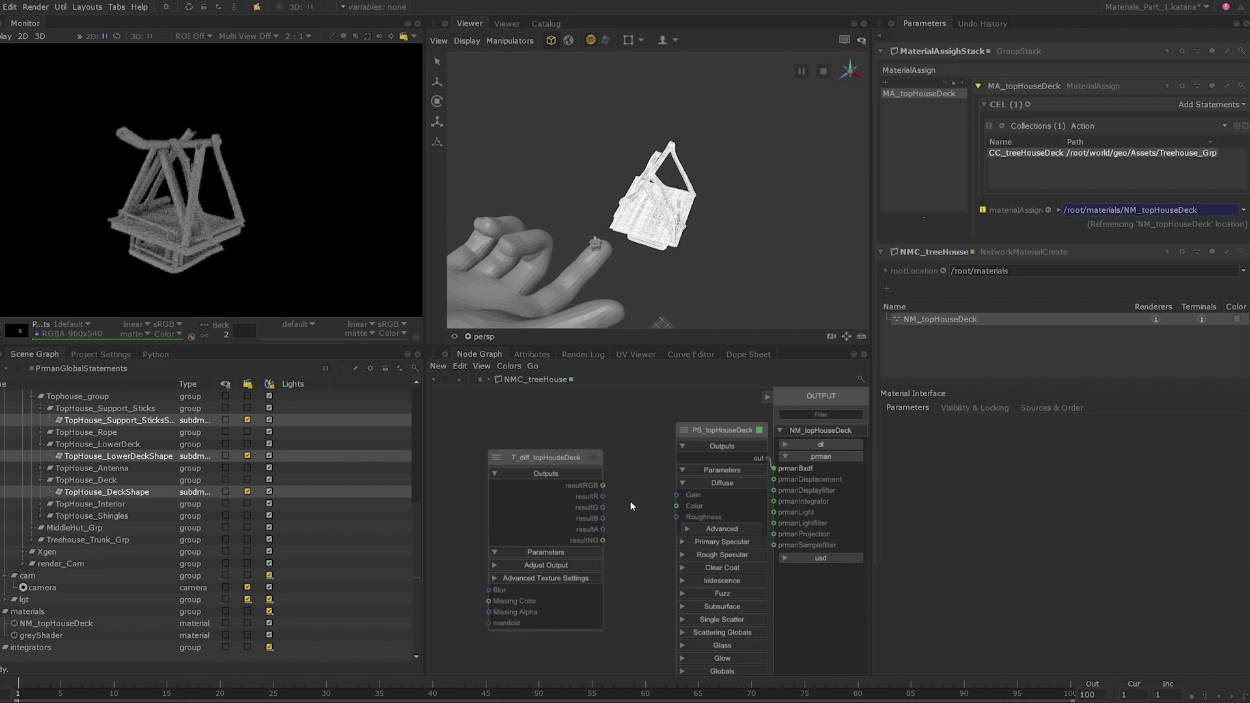
- Wire T_diff's resultRGB output into PS_topHouseDeck's Diffuse Color input, turning the deck magenta
middle_drag(630, 501, 595, 495)
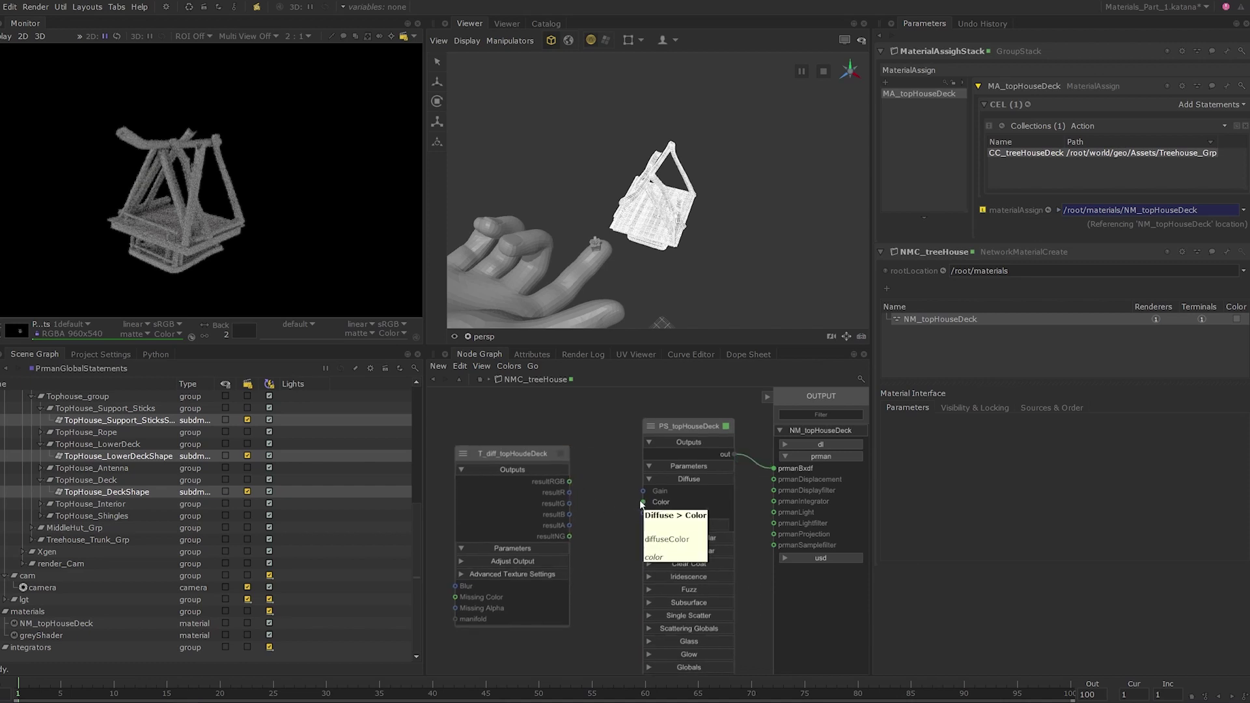
click(570, 483)
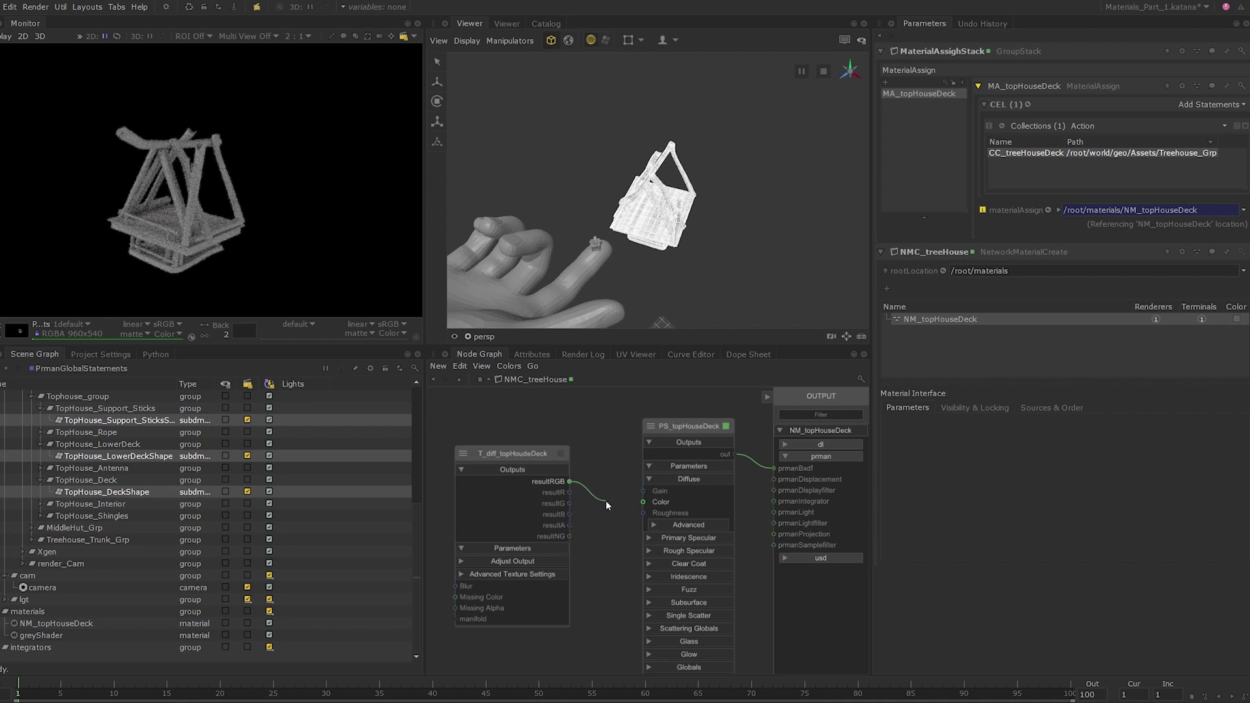
drag(631, 506, 642, 503)
middle_drag(608, 540, 676, 562)
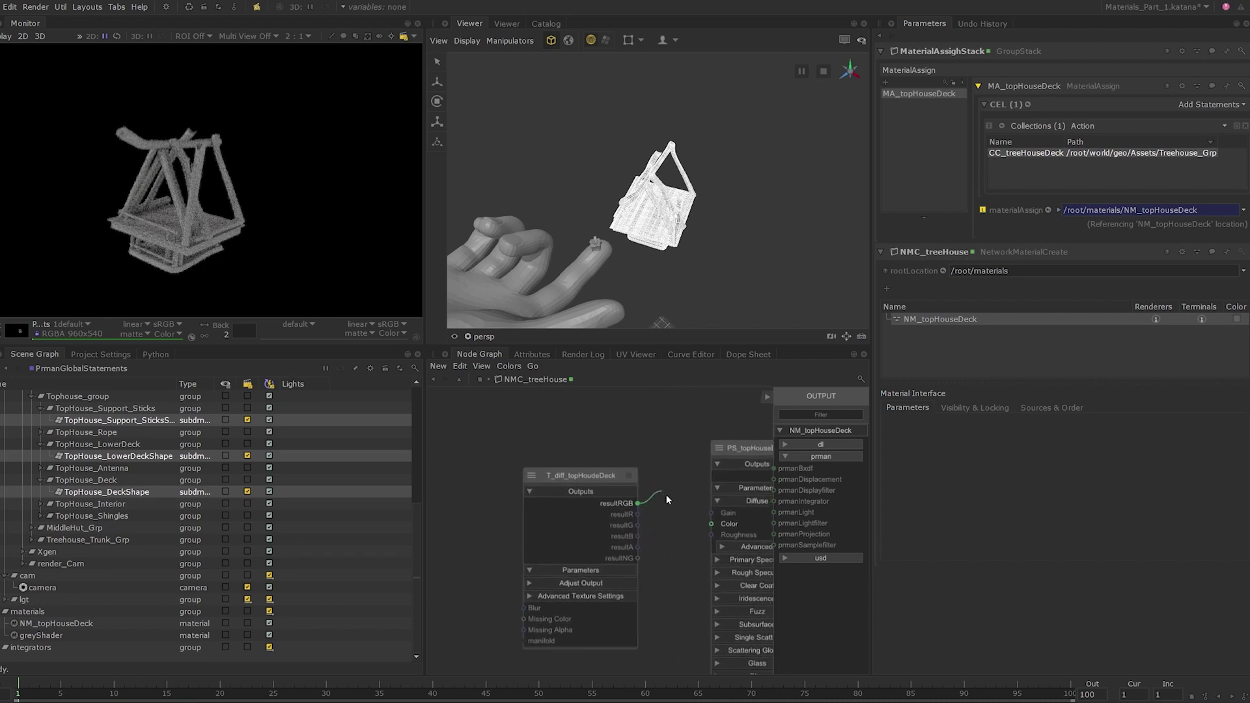
scroll(674, 506, down, 2)
scroll(685, 523, up, 2)
scroll(629, 482, up, 1)
middle_drag(663, 464, 594, 499)
click(642, 494)
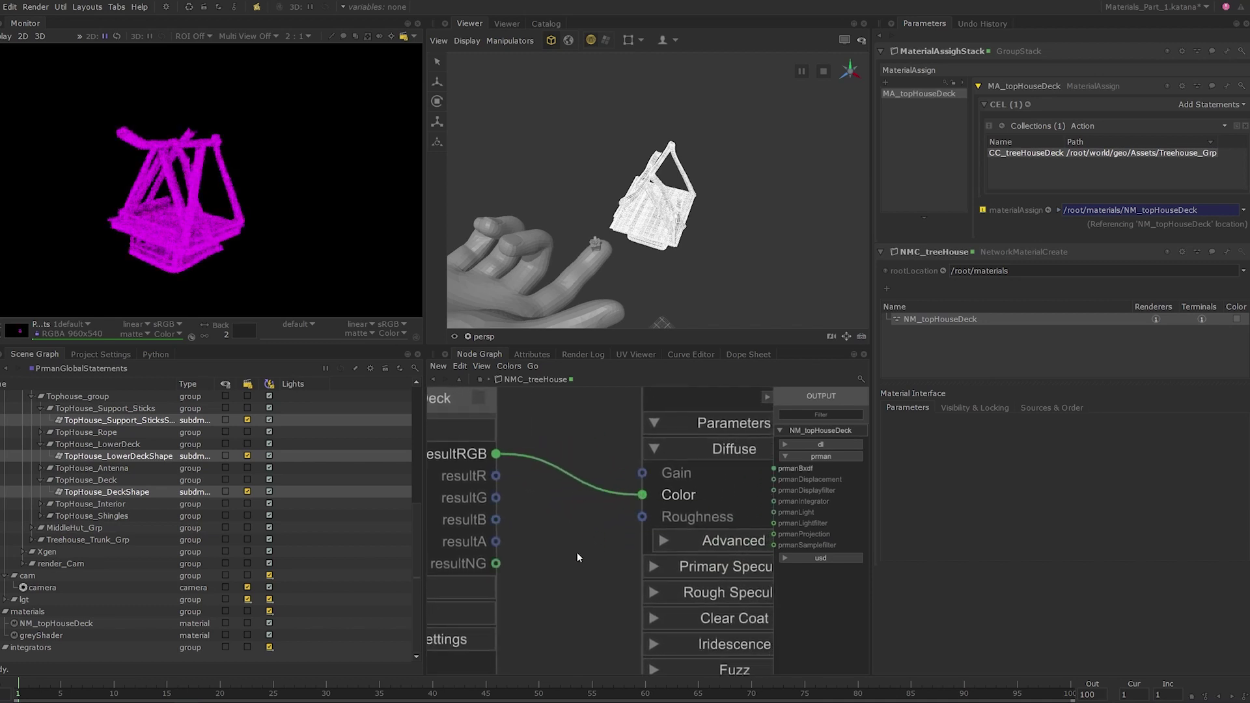
middle_drag(550, 540, 639, 573)
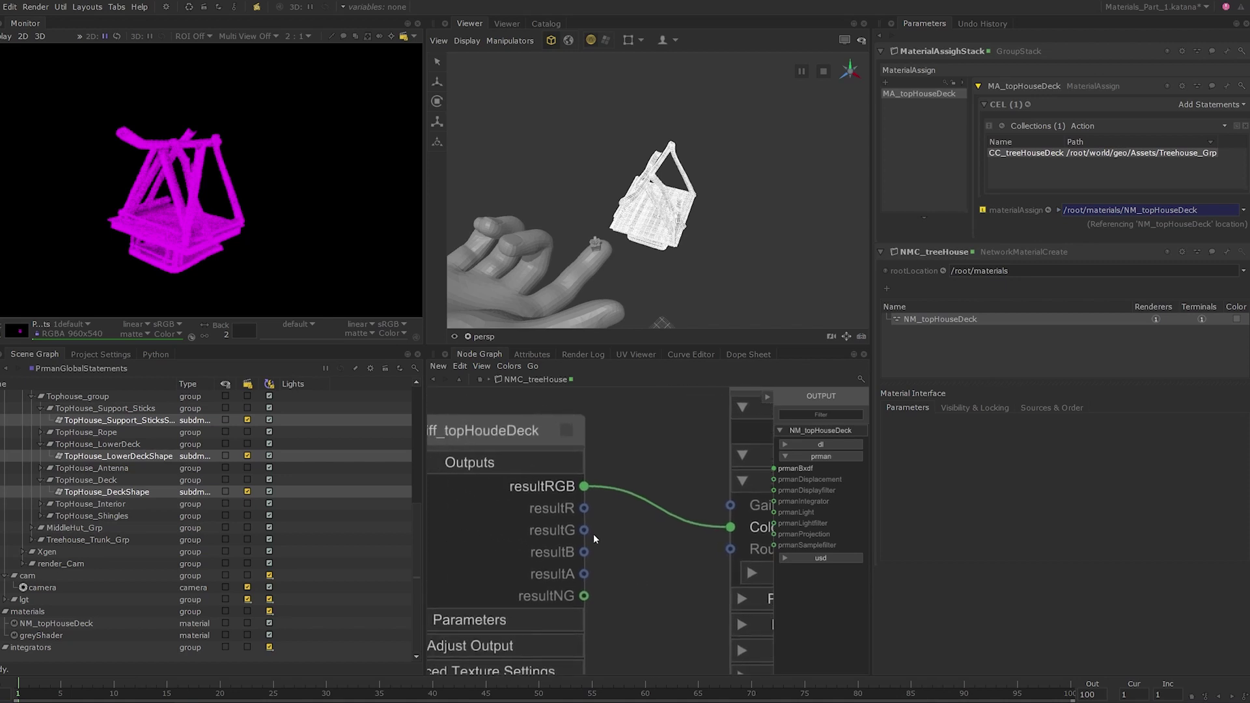
- Load the topHouse_Deck diffuse 1001 texture from Textures/TreeHouse_Grp into the texture node
double_click(515, 432)
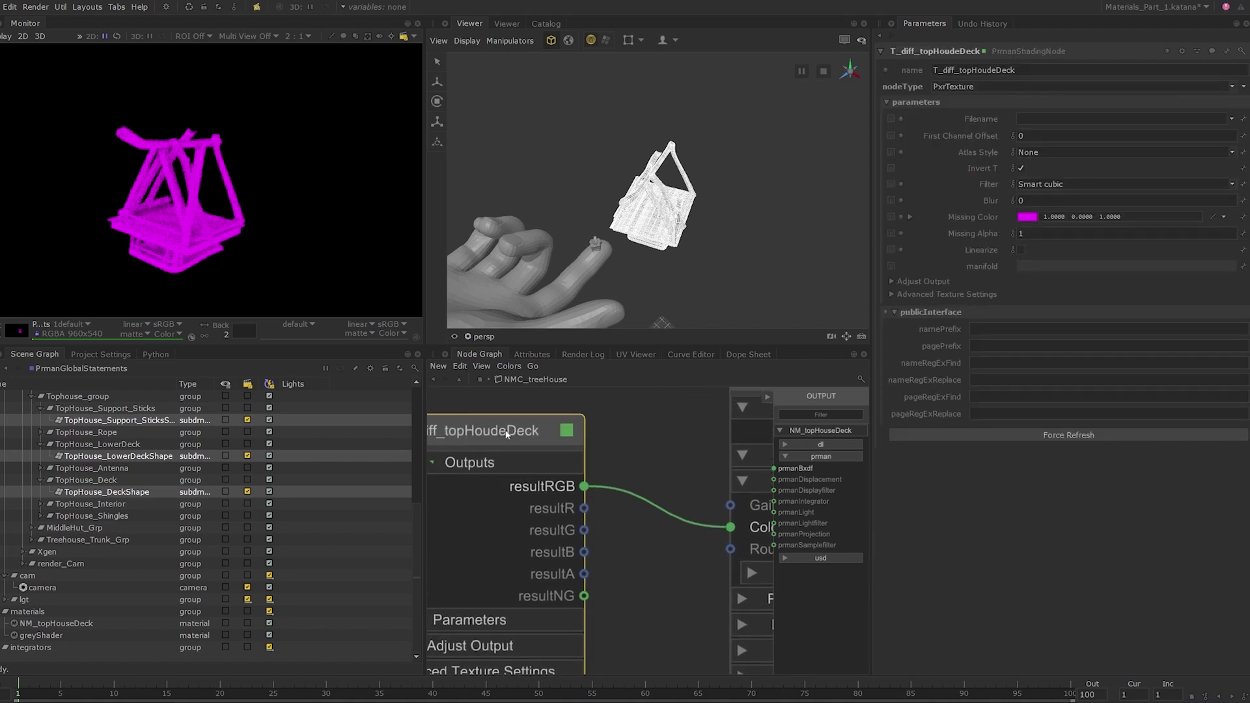
click(1231, 120)
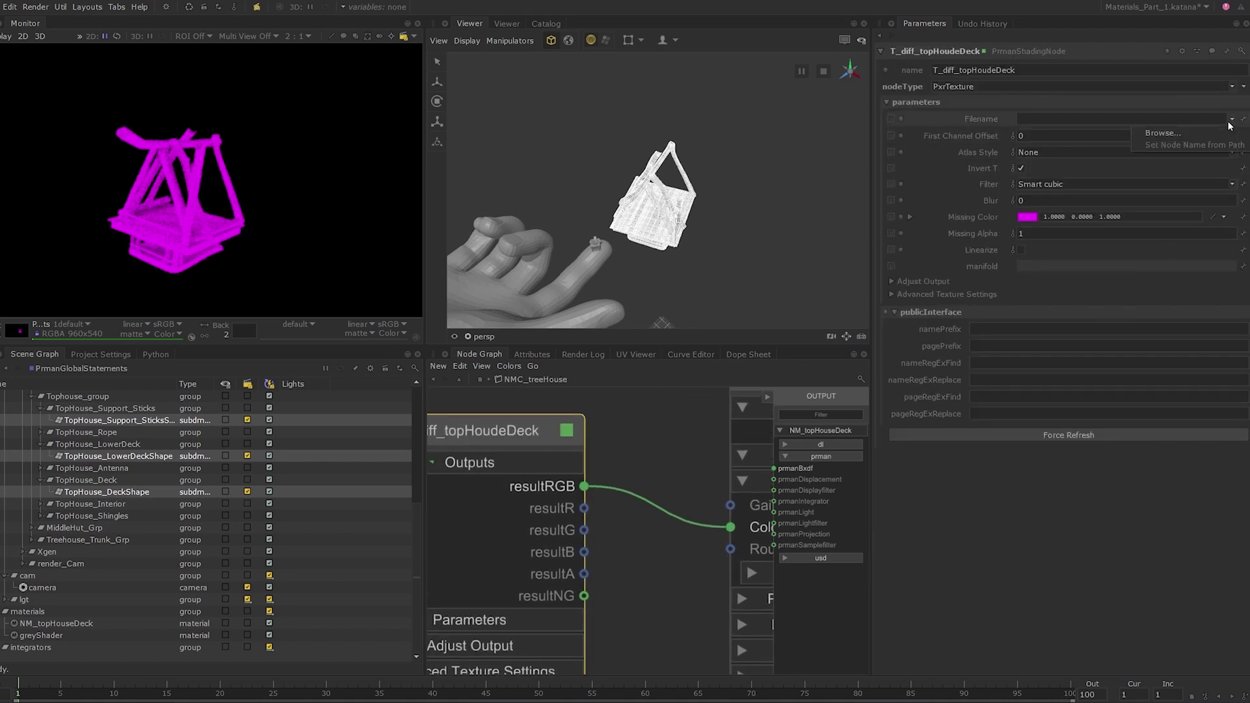
click(1197, 134)
double_click(454, 302)
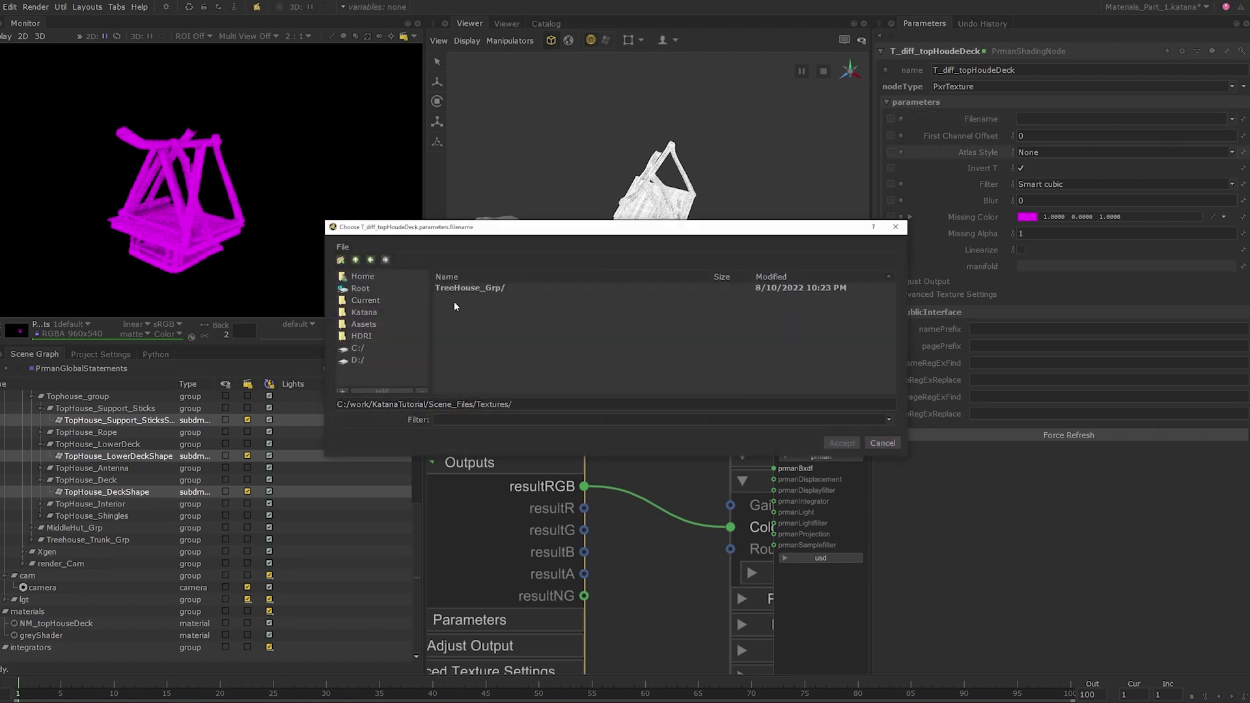
double_click(469, 288)
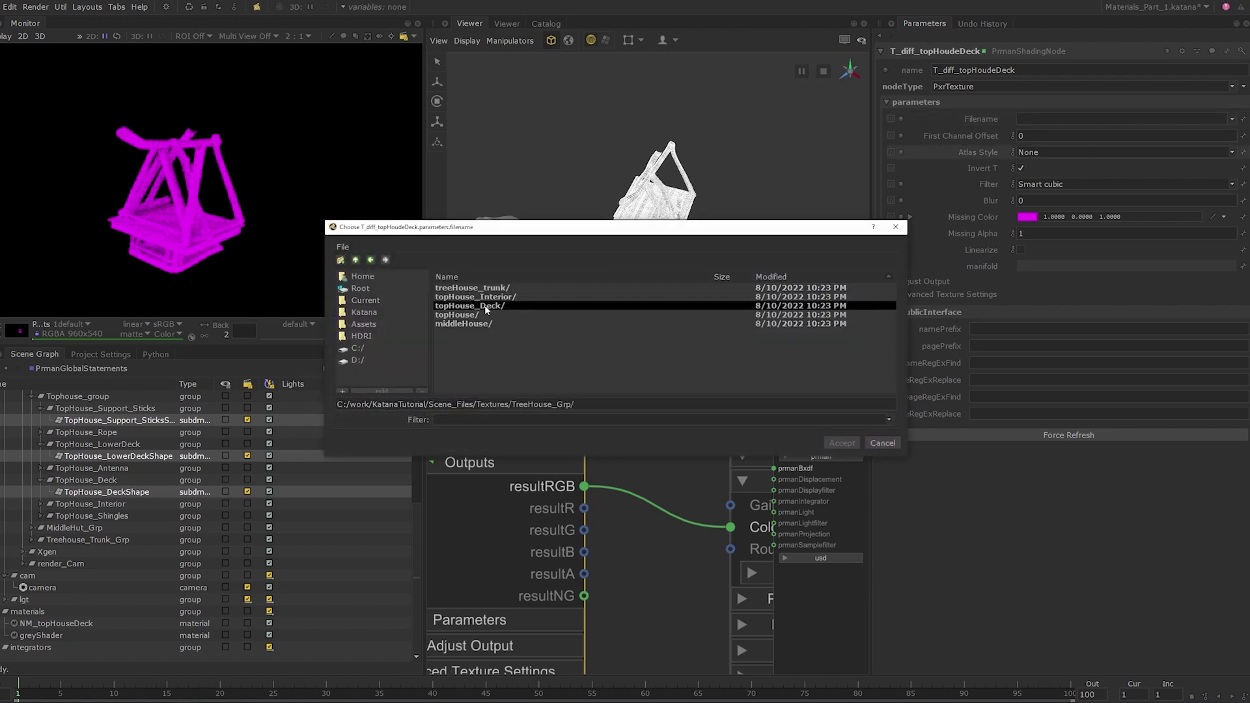
double_click(495, 305)
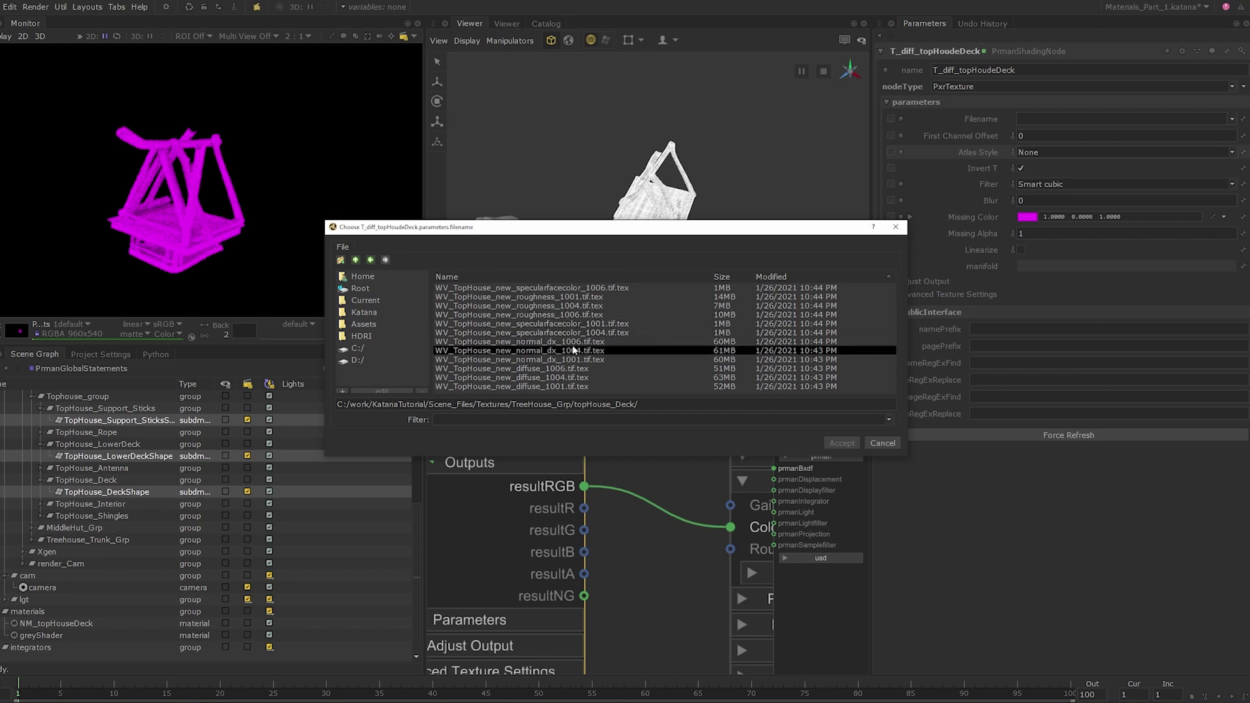
click(570, 383)
double_click(571, 384)
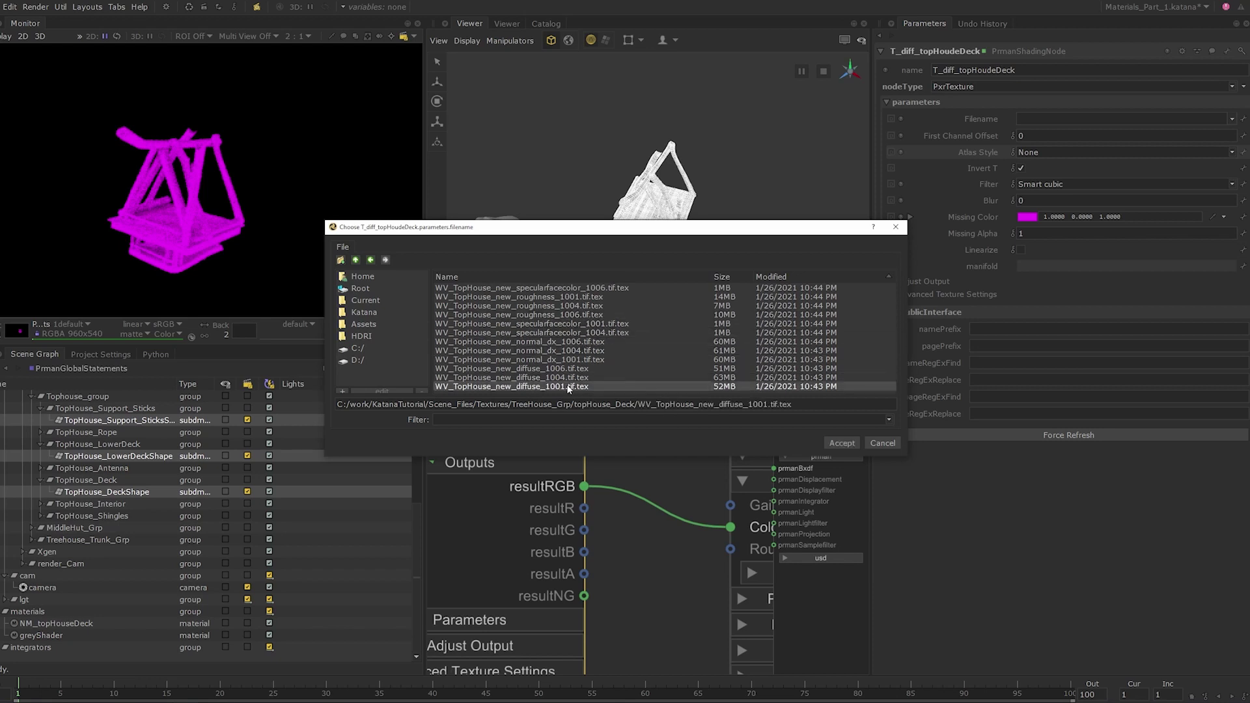
- Replace the 1001 tile number with <UDIM> in the diffuse texture path
click(1202, 119)
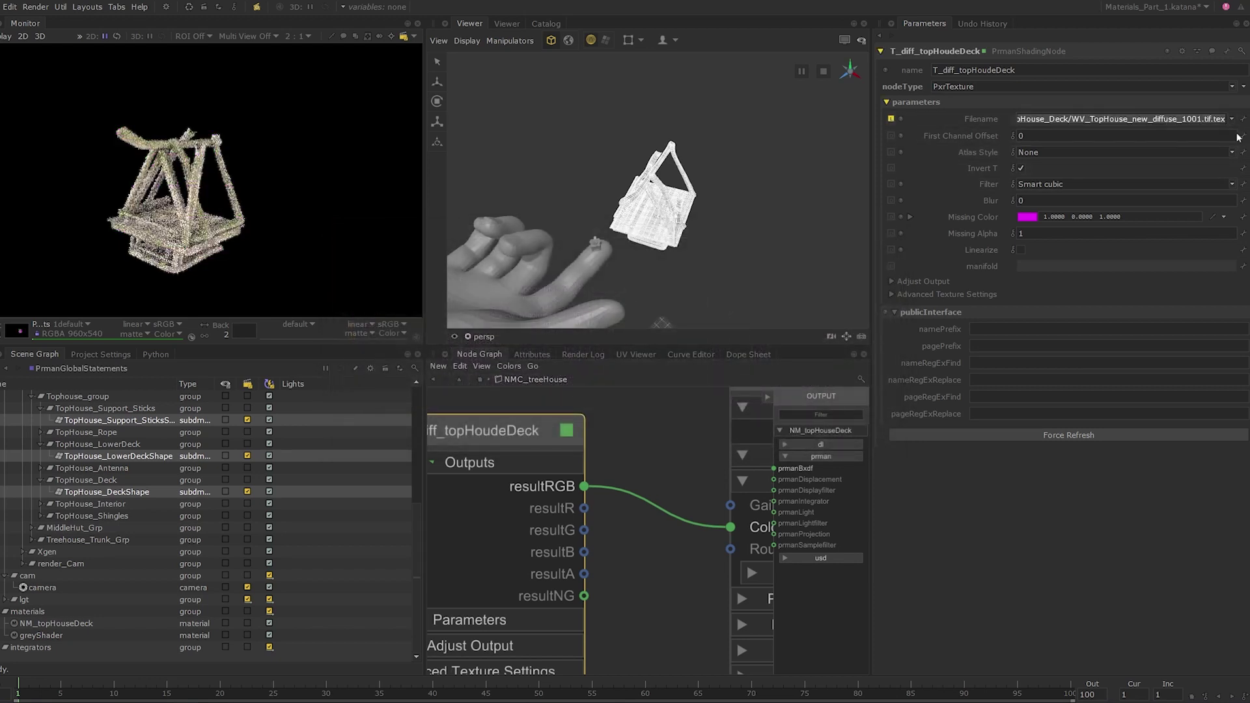
key(BackSpace)
key(BackSpace)
key(BackSpace)
key(BackSpace)
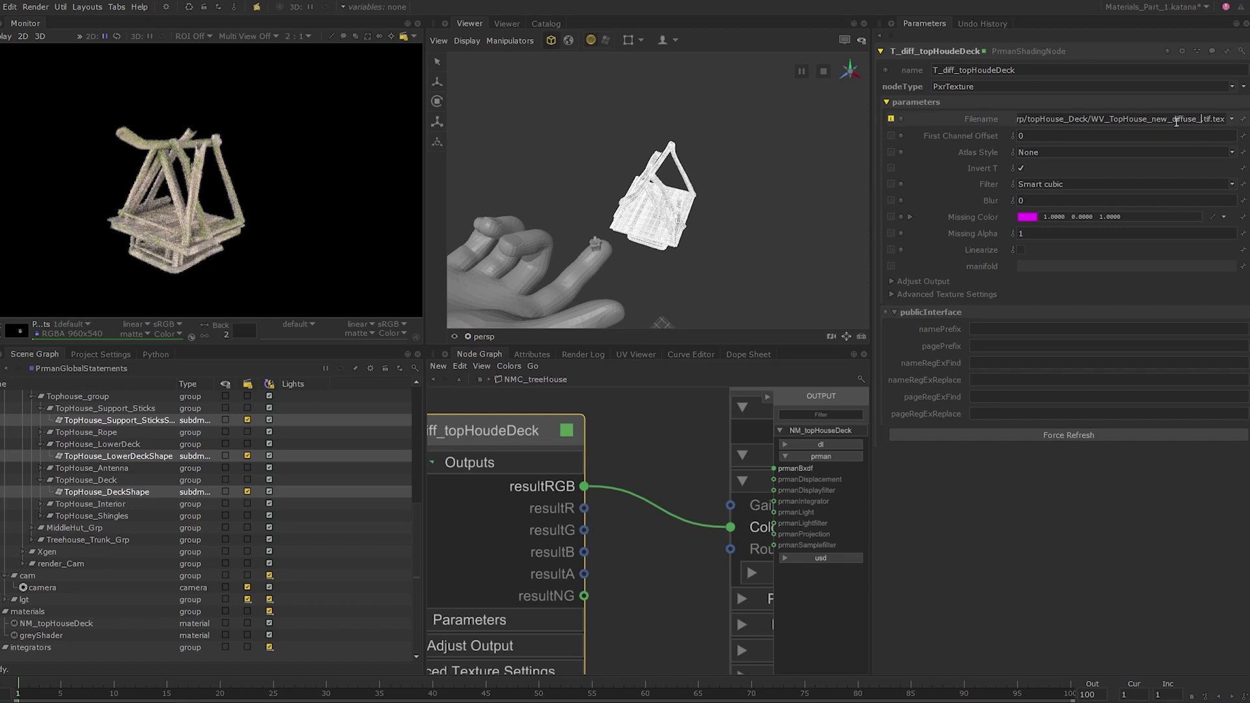
text(<UDIM>)
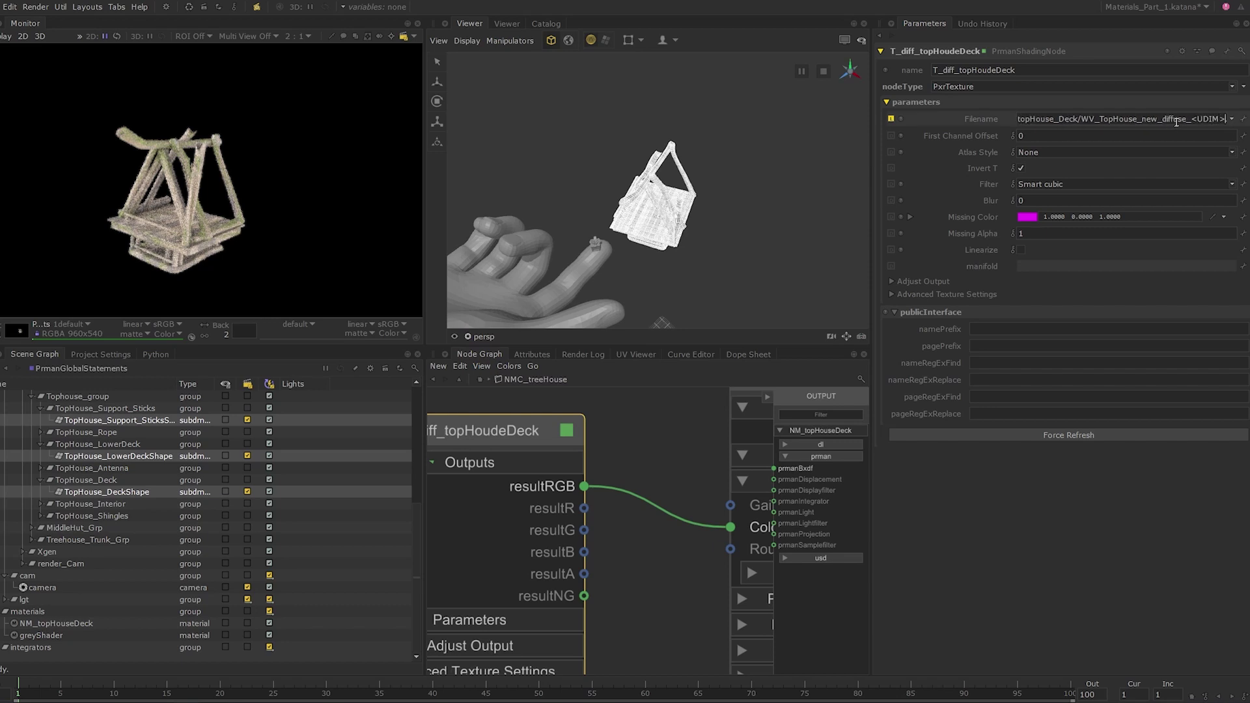
key(Return)
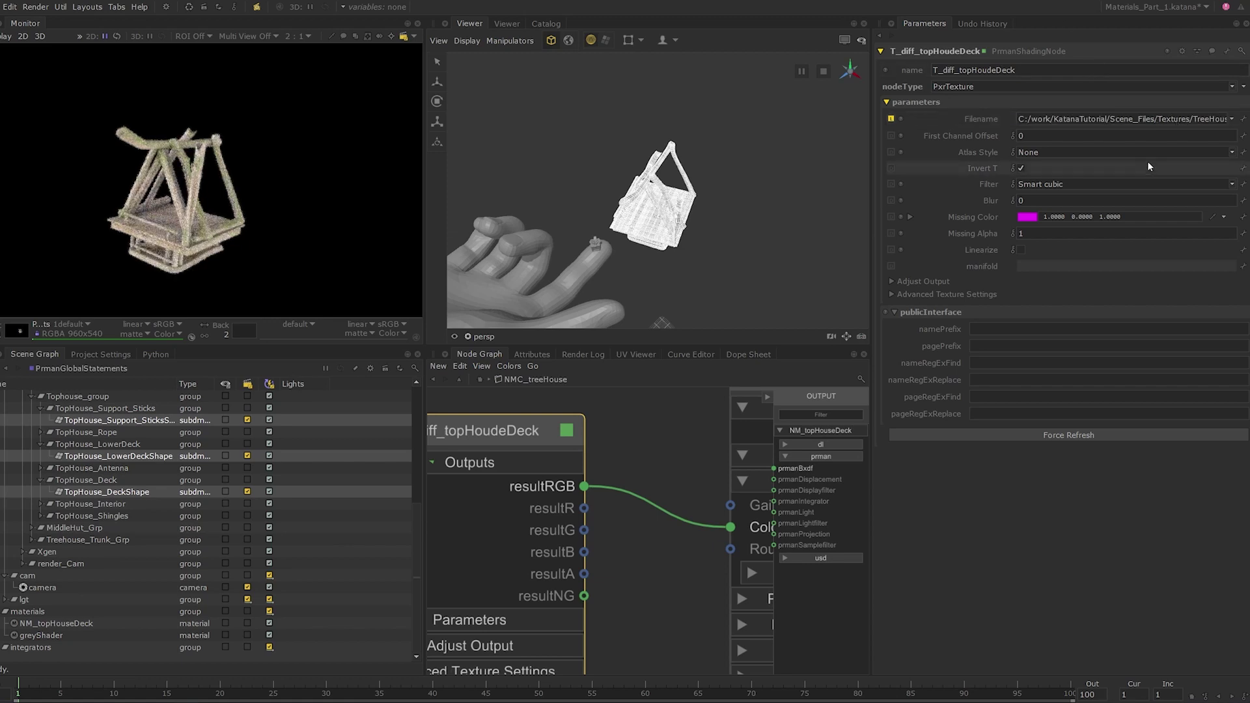
click(1154, 121)
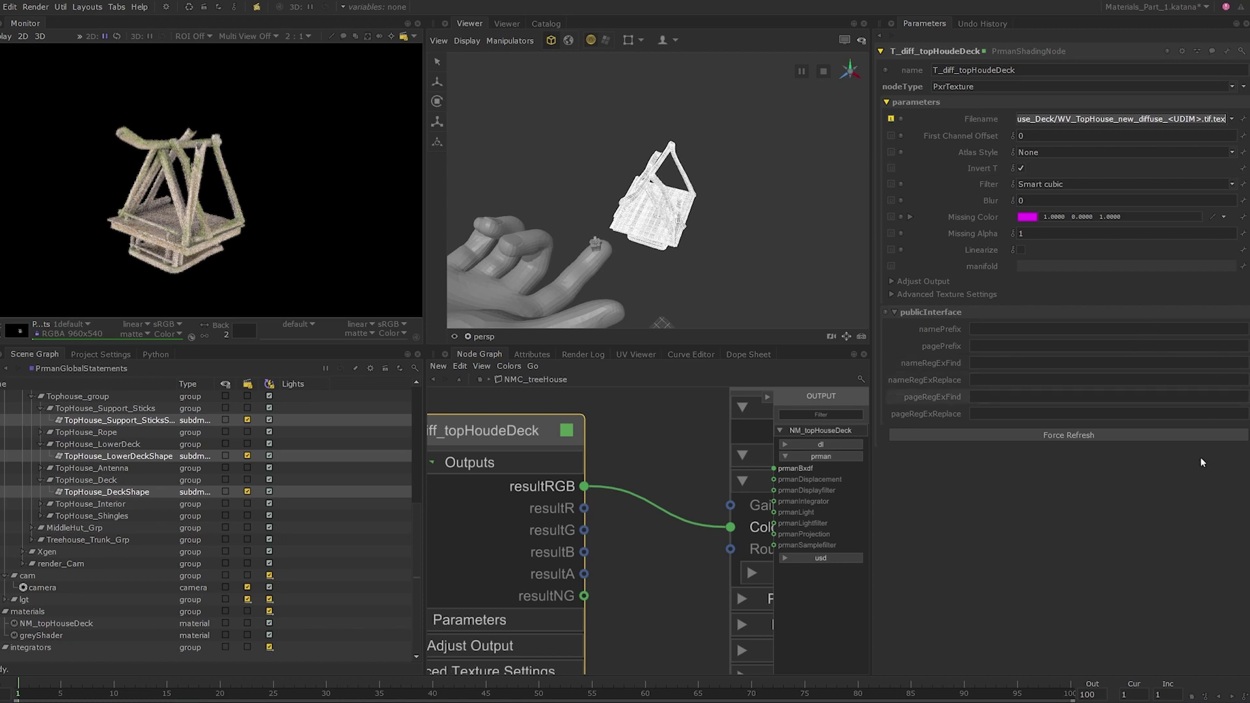
click(1158, 520)
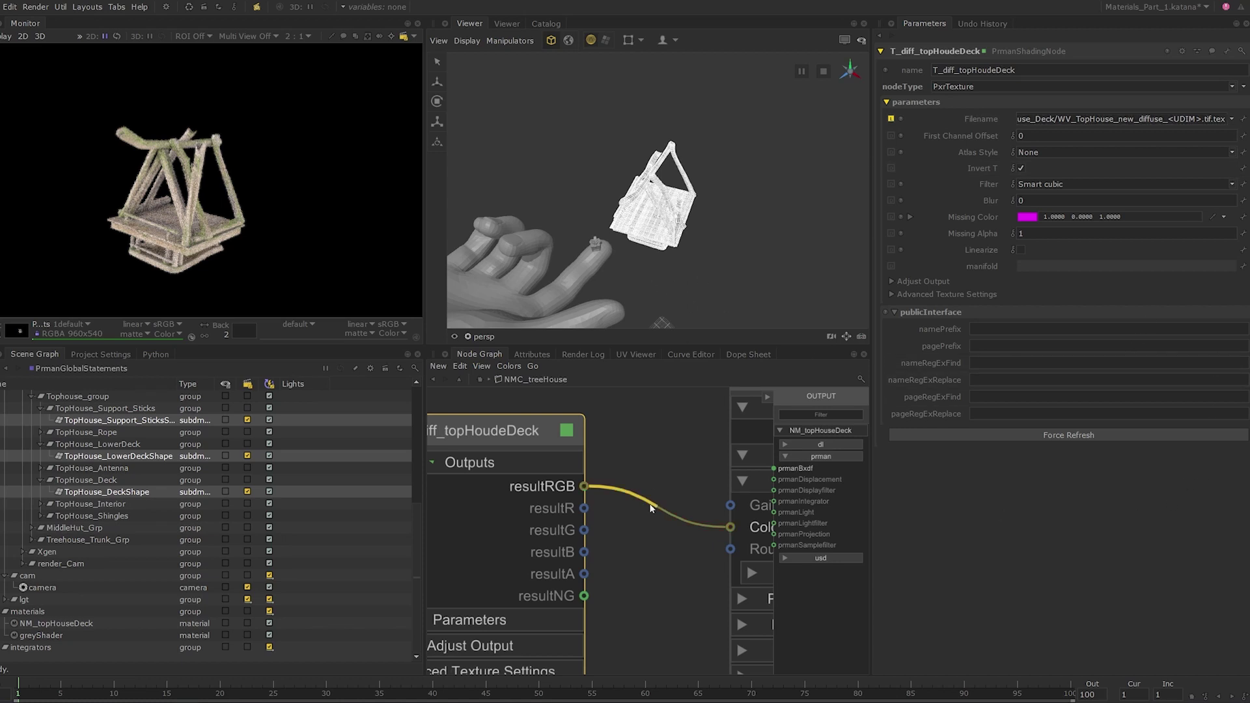
- Turn on Linearize for the diffuse texture so the deck renders in richer wood tones
scroll(629, 569, down, 5)
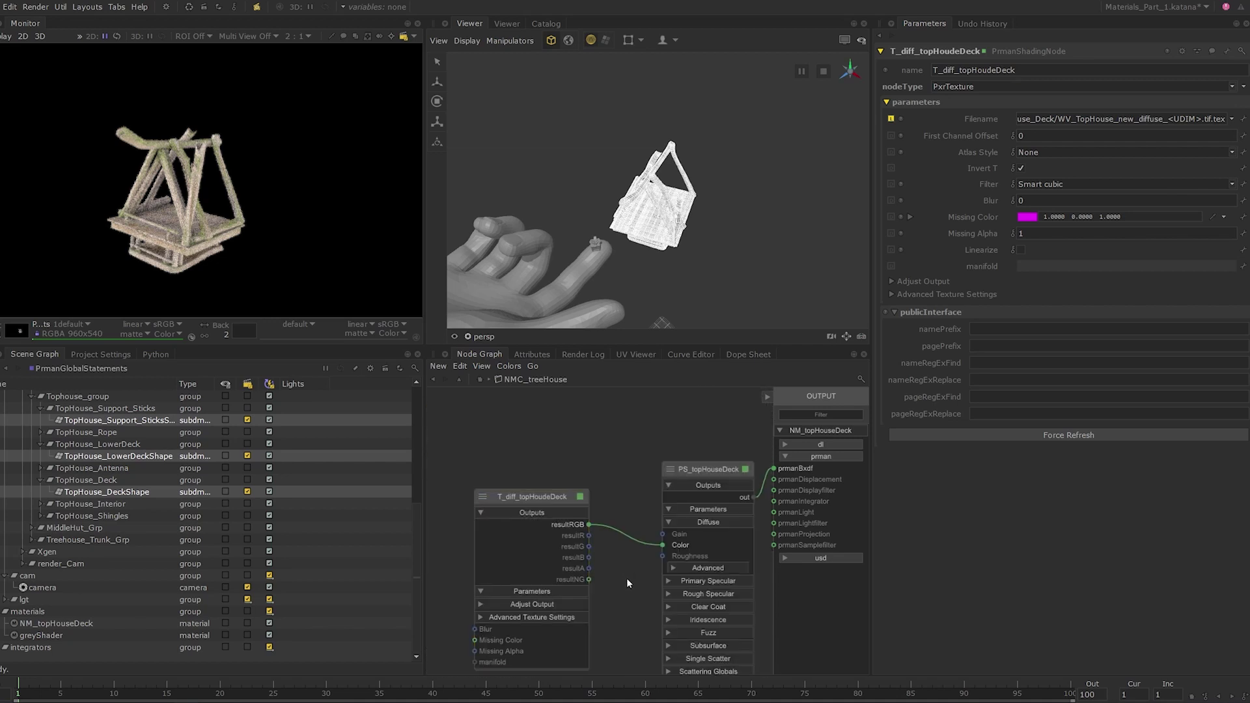
click(1020, 252)
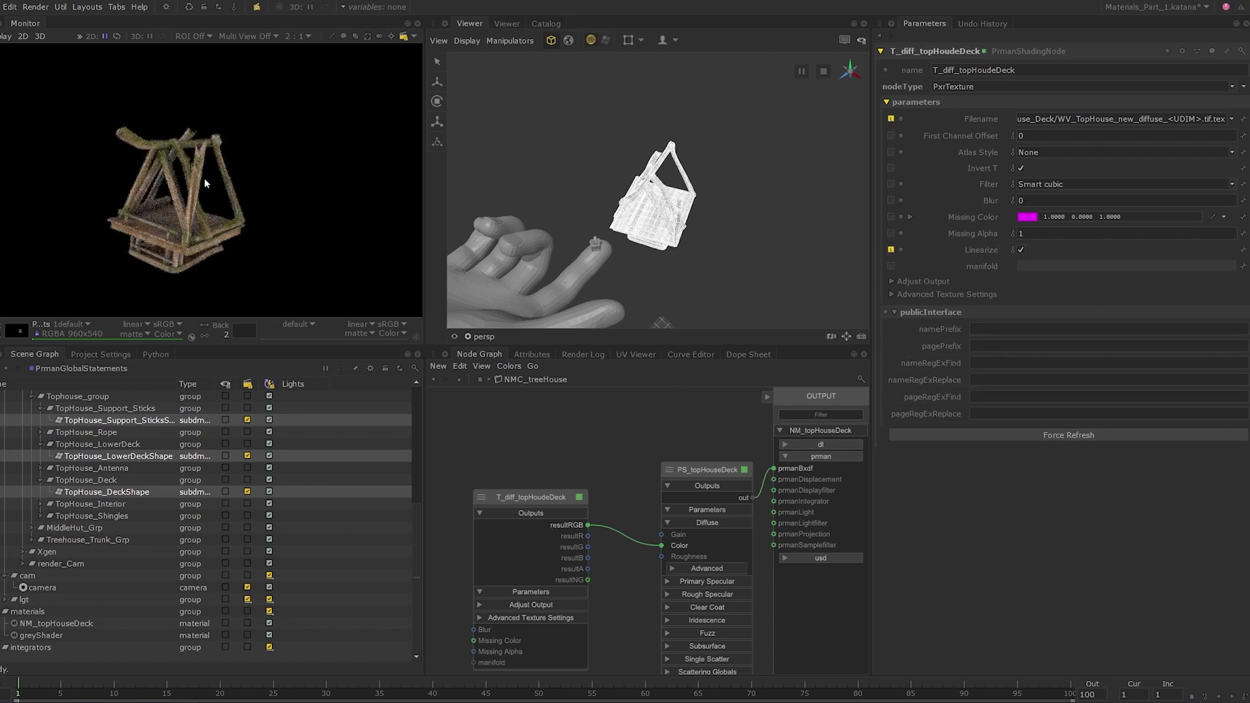
scroll(596, 469, down, 4)
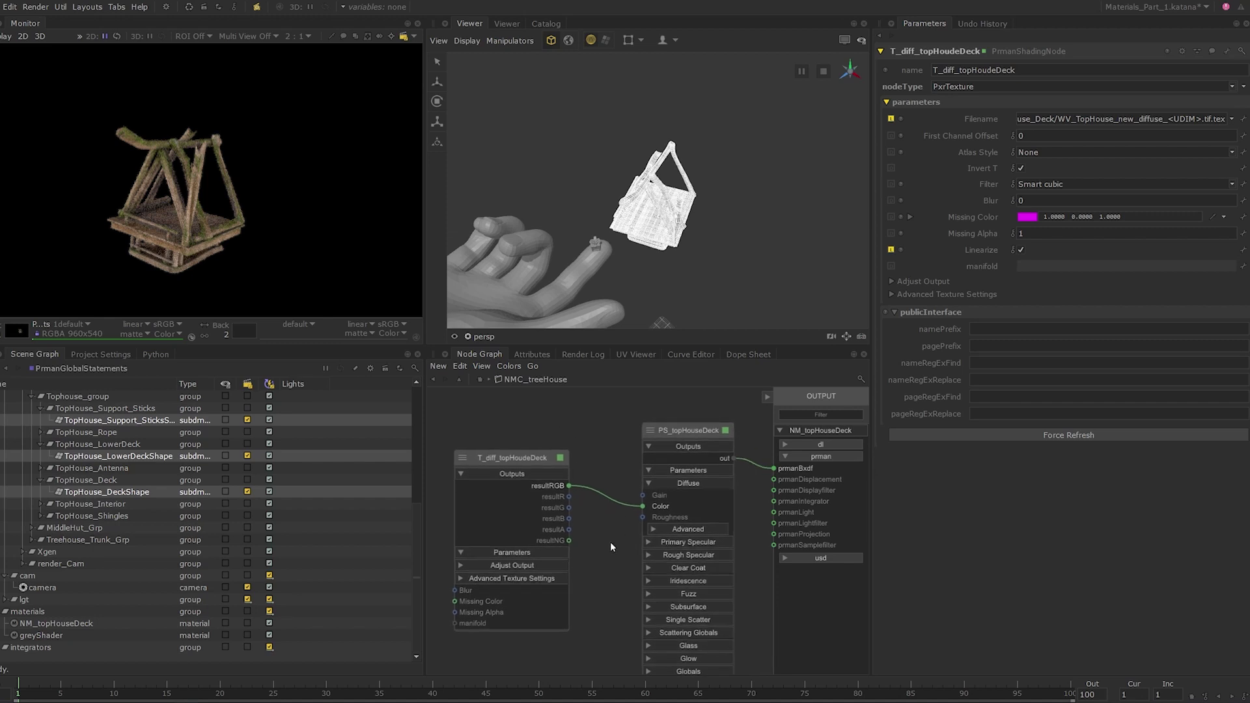
scroll(615, 589, up, 4)
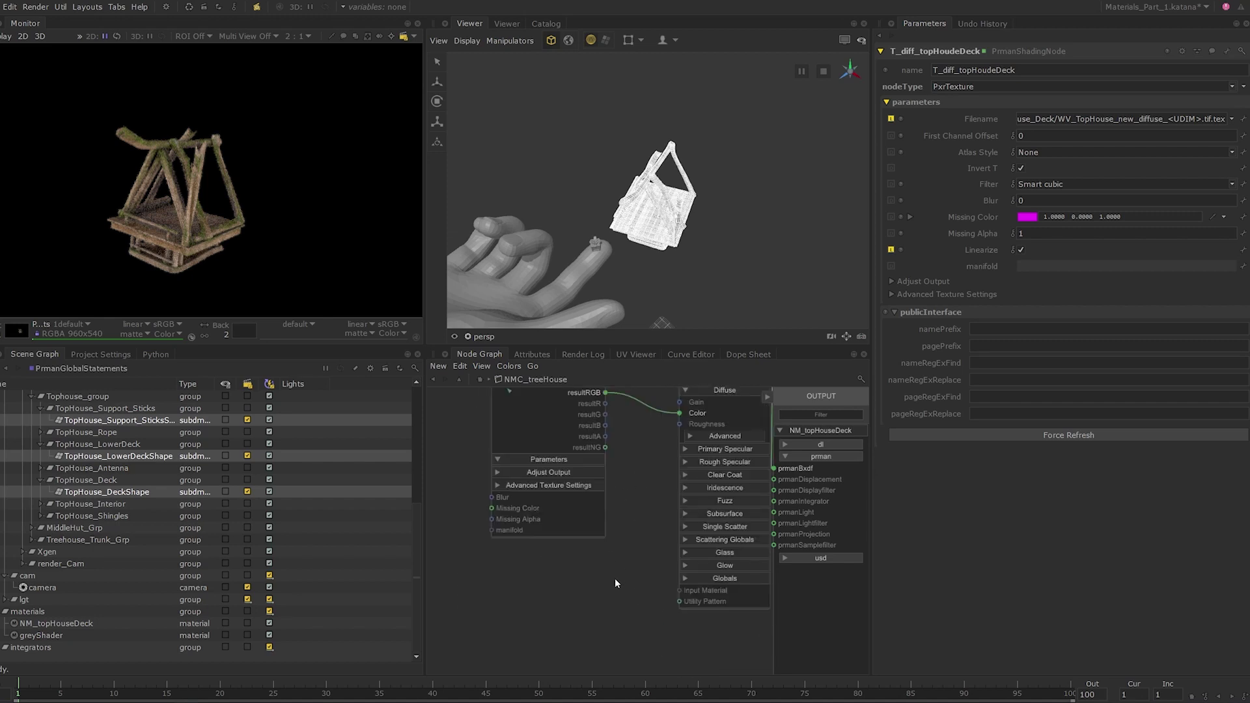
- Create a PxrTexture node named PT_tophouseDeck_specular_roughness below the other nodes
middle_drag(616, 563, 617, 550)
key(Tab)
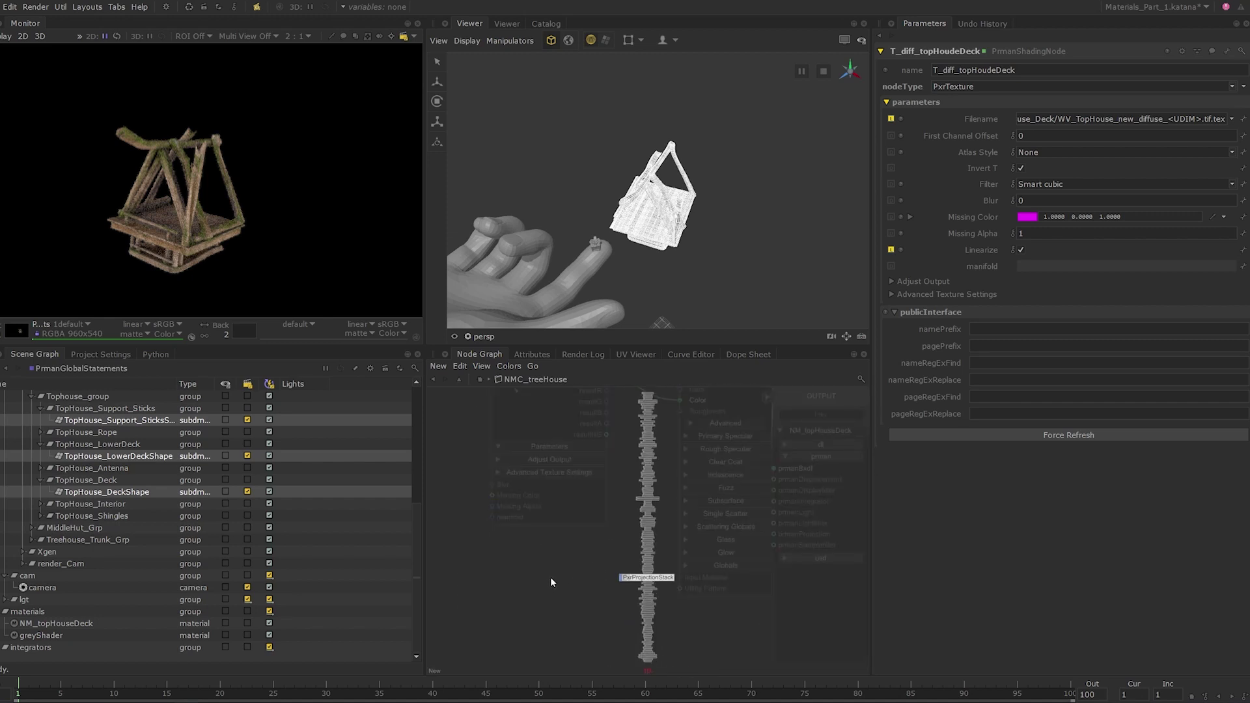
text(pxrte)
click(648, 570)
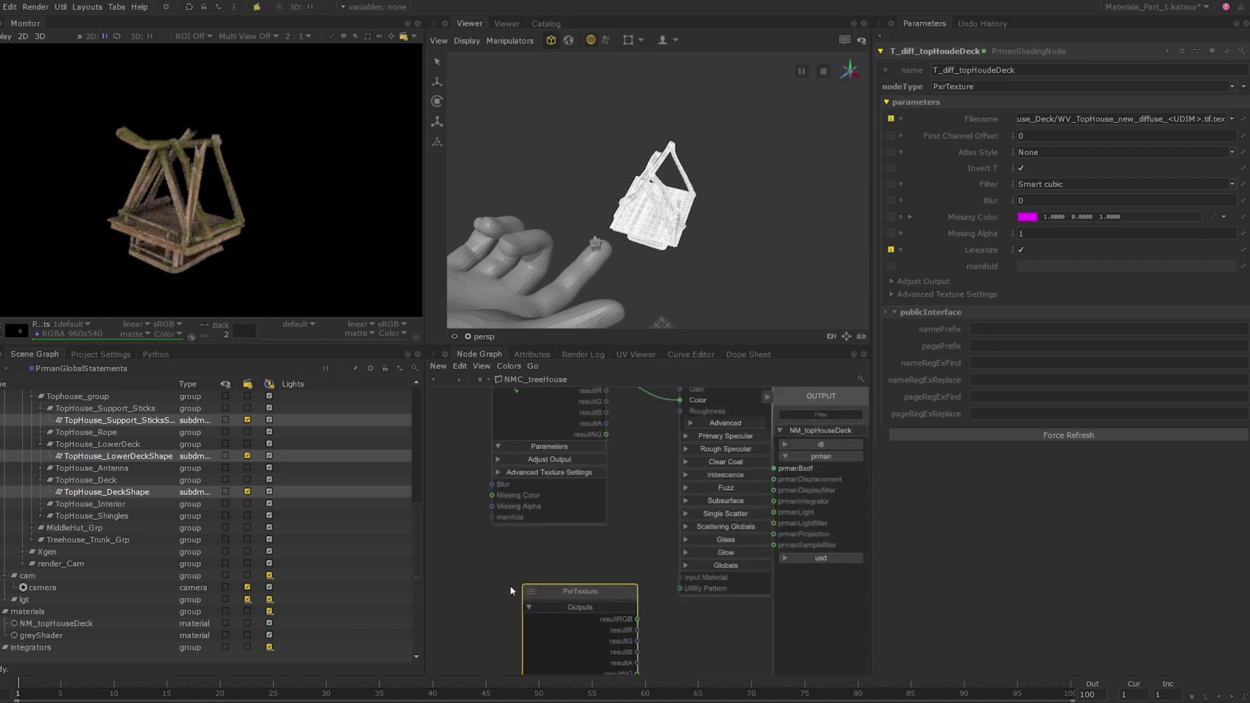
click(529, 569)
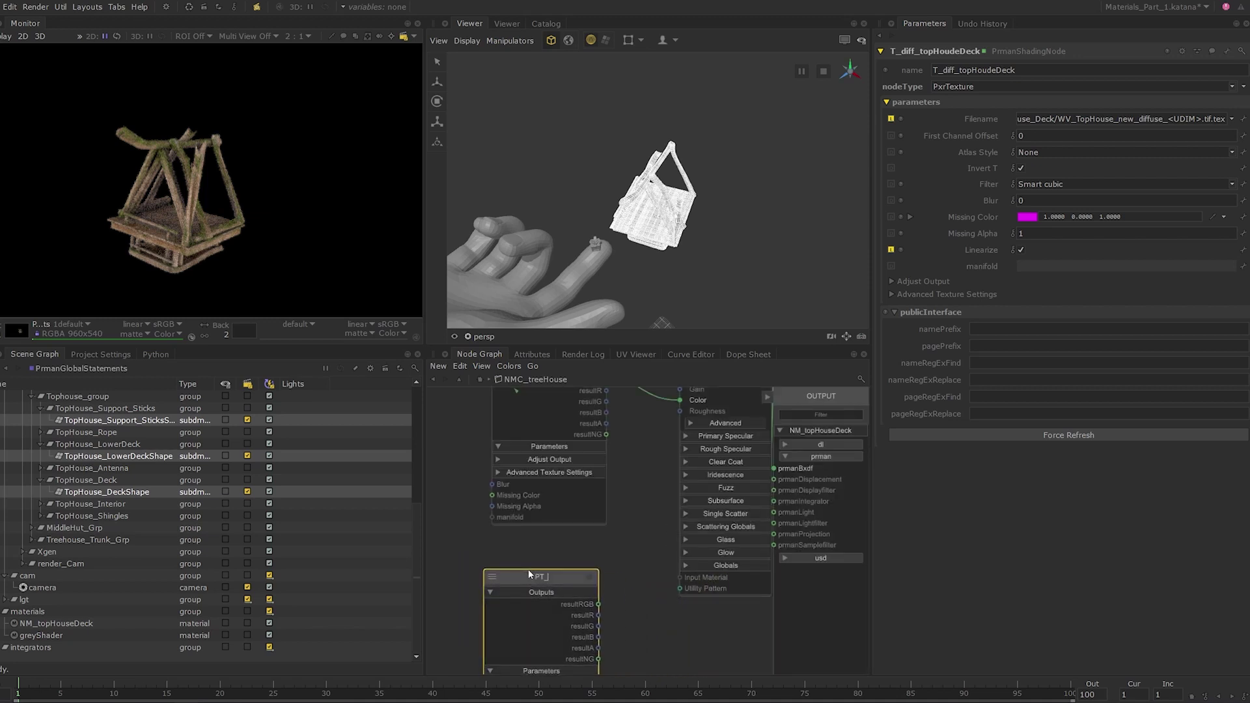
text(PT_tophouseDeck_specular_rou)
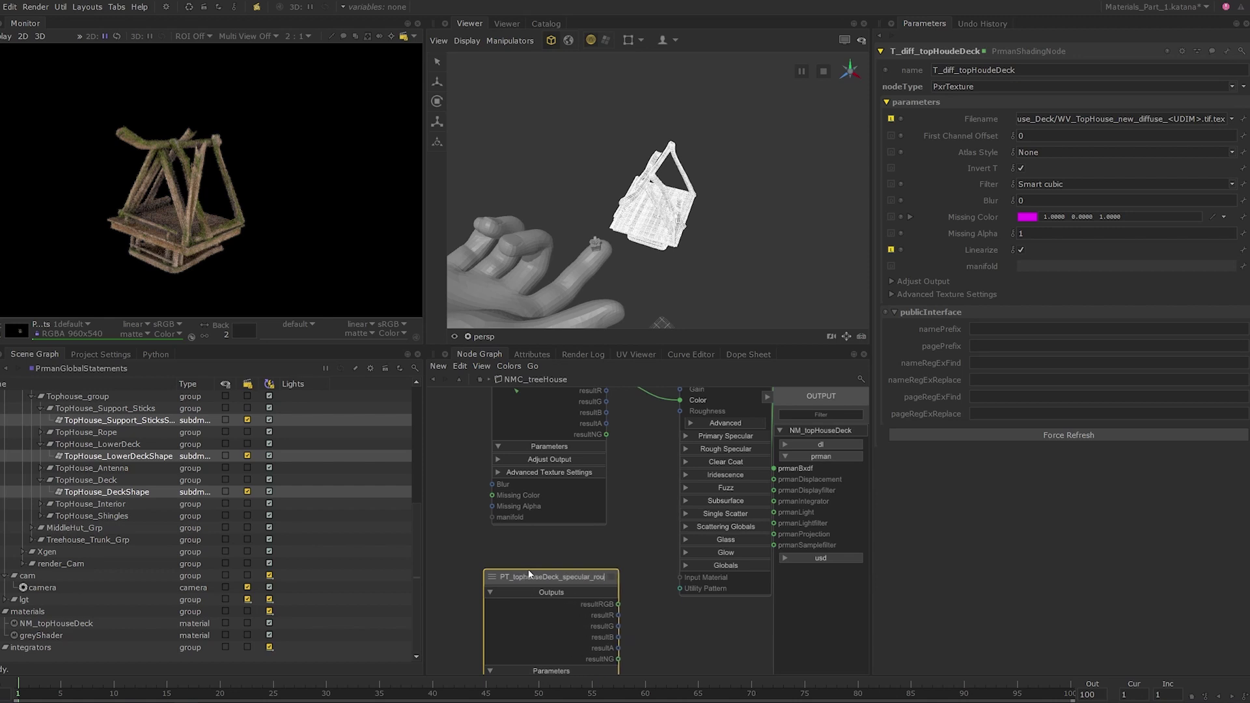
text(ghness)
click(1231, 120)
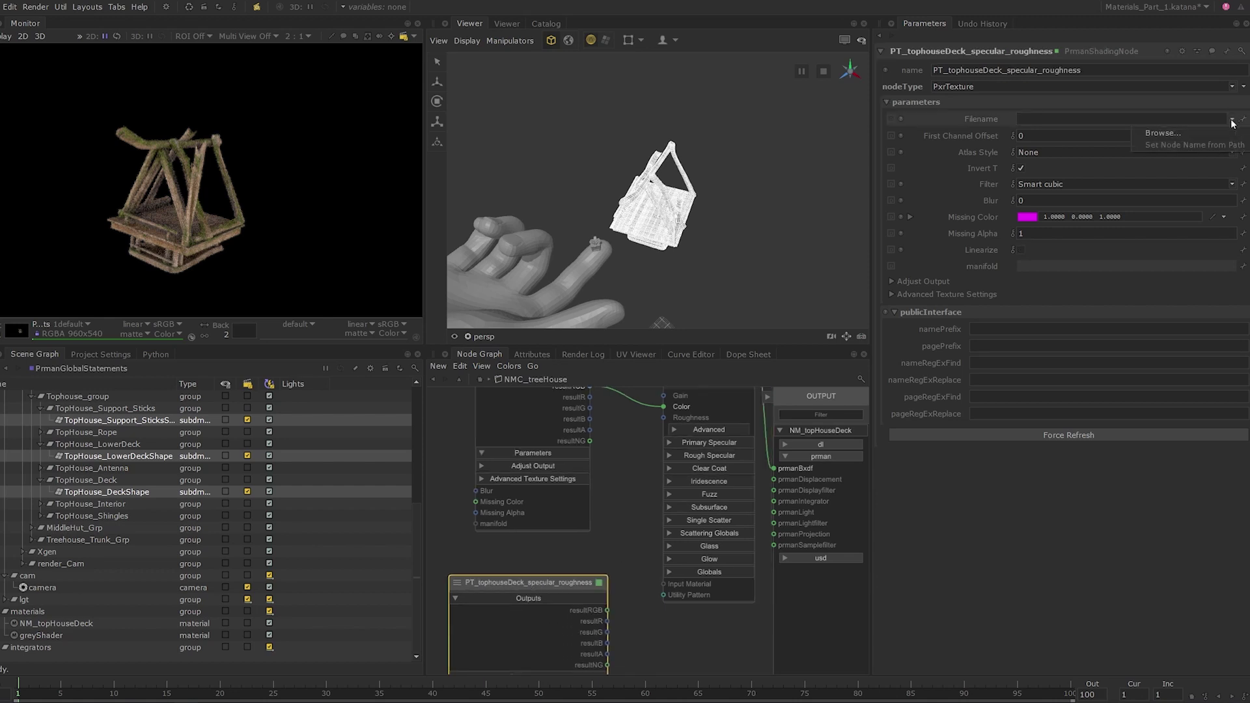
- Load WV_TopHouse_new_roughness_<UDIM>.tif.tex into the roughness node, replacing the tile number with <UDIM>
click(1166, 133)
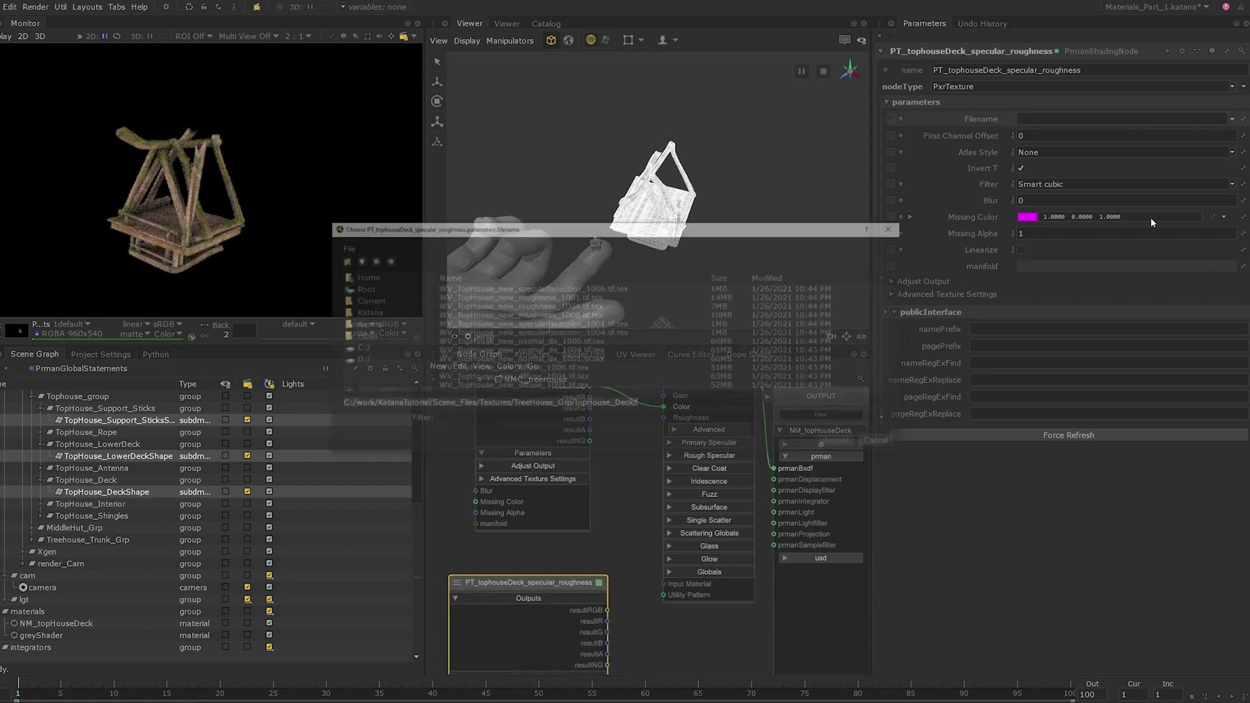
double_click(555, 305)
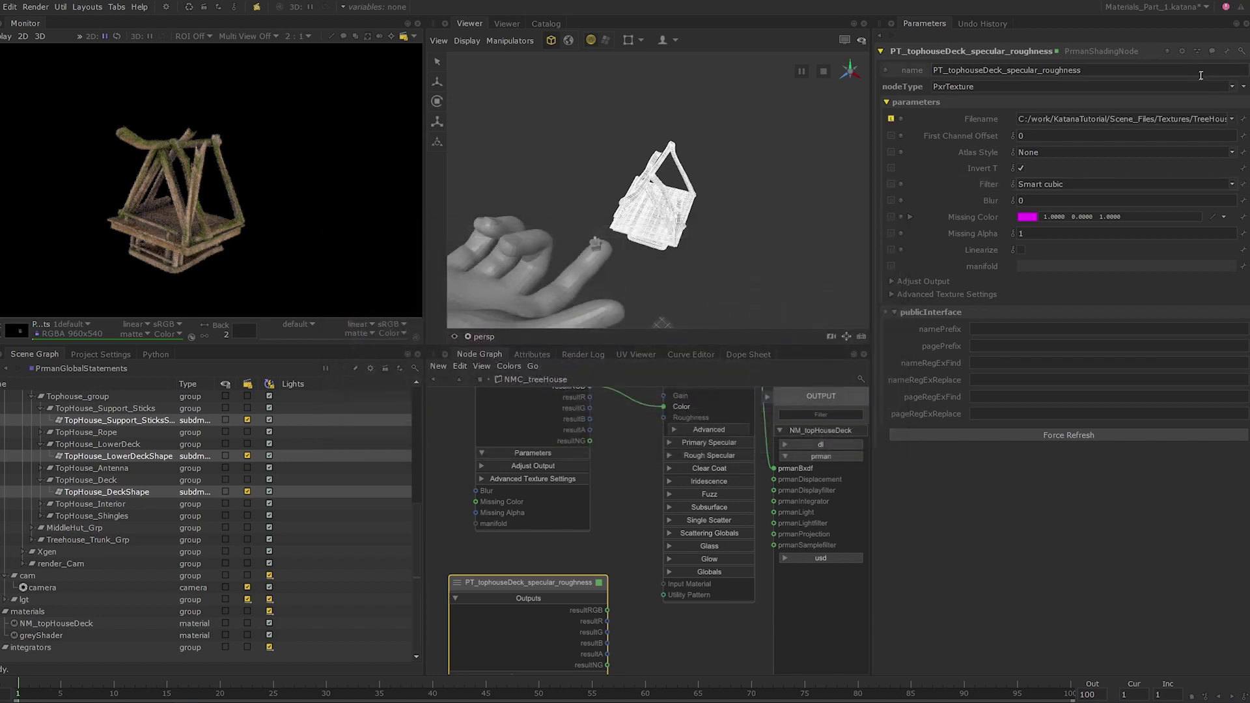
click(1202, 120)
click(1202, 119)
key(BackSpace)
key(BackSpace)
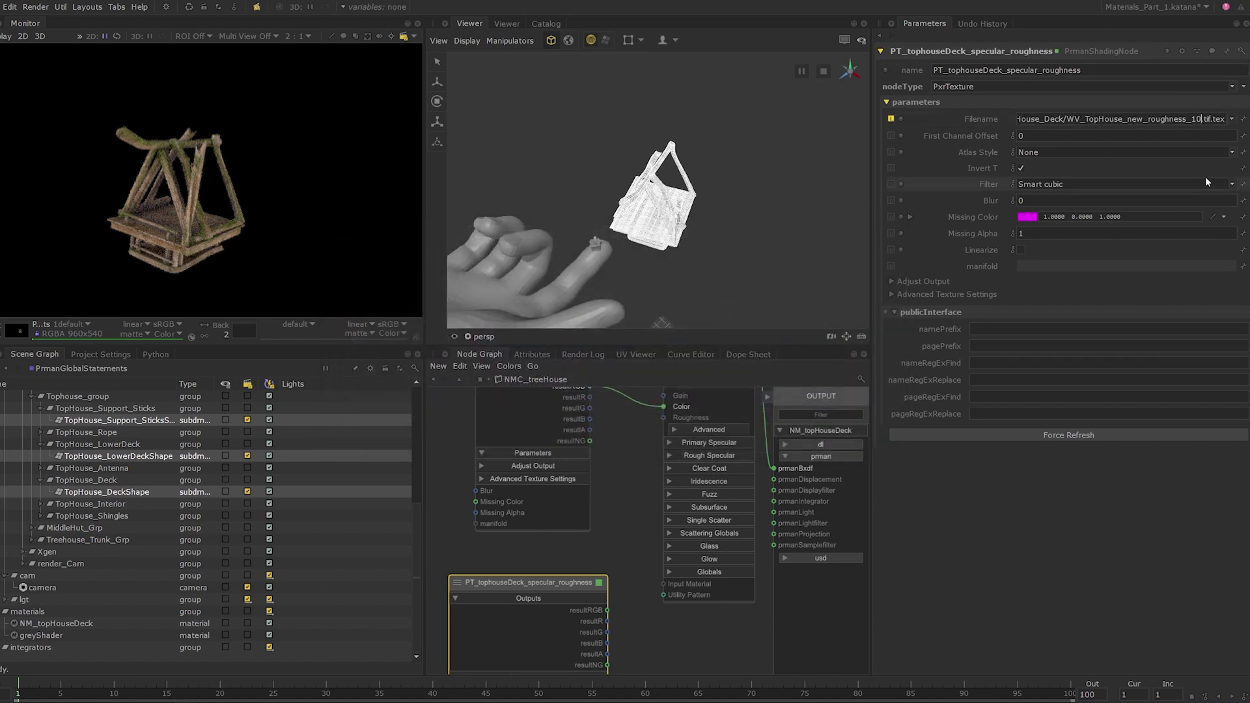
key(BackSpace)
key(BackSpace)
text(<UDIM>)
key(Return)
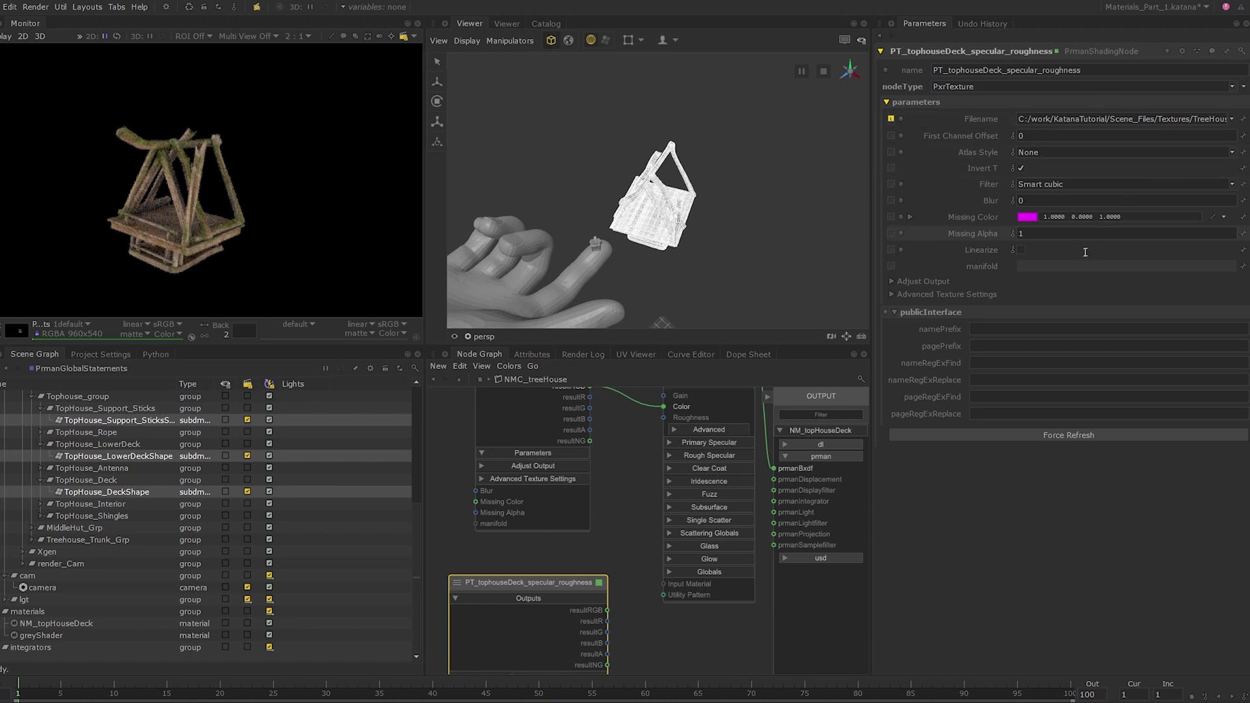
middle_drag(627, 513, 592, 502)
click(629, 444)
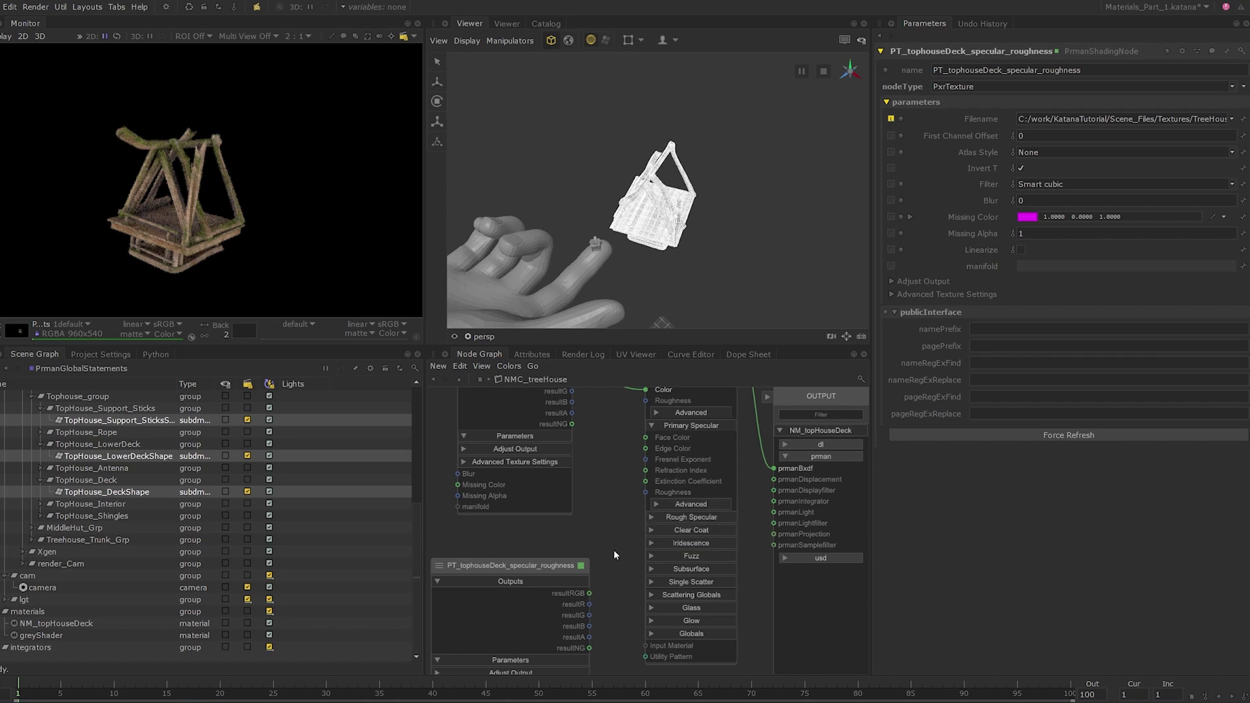
- Connect the roughness texture's resultR output to PS_topHouseDeck's Primary Specular Roughness input
middle_drag(548, 566, 582, 551)
drag(581, 550, 520, 548)
middle_drag(571, 583, 546, 592)
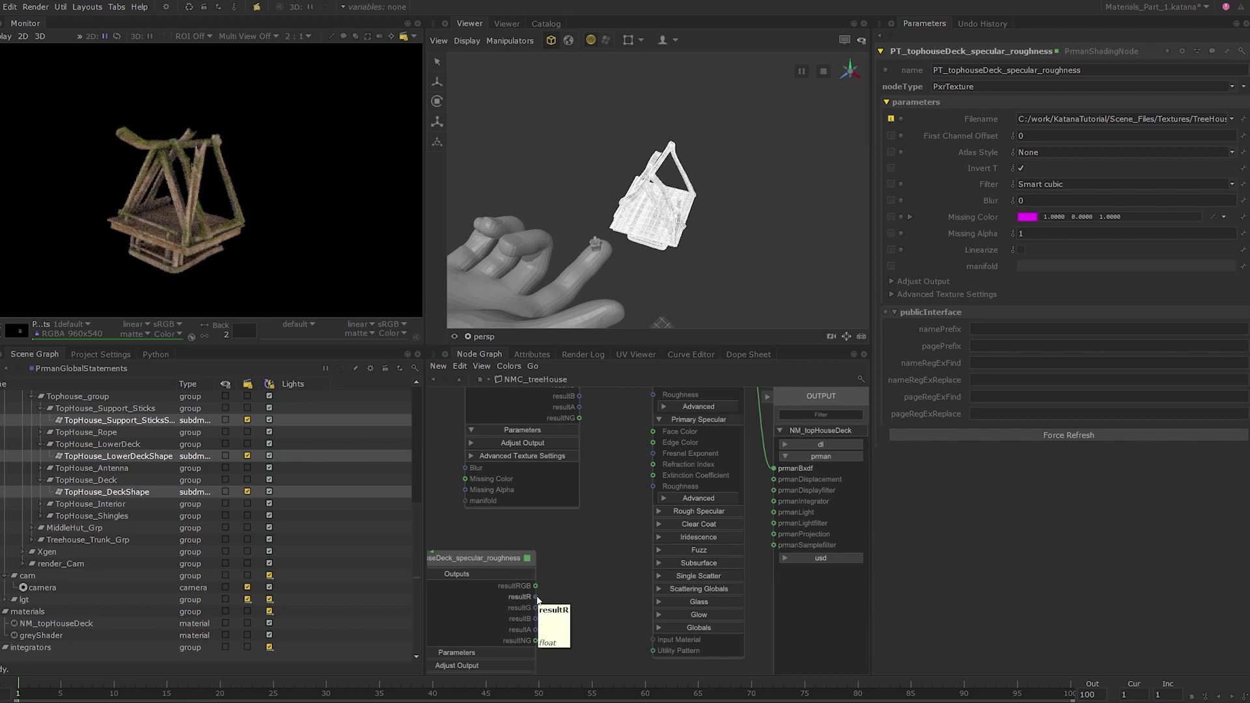
click(536, 597)
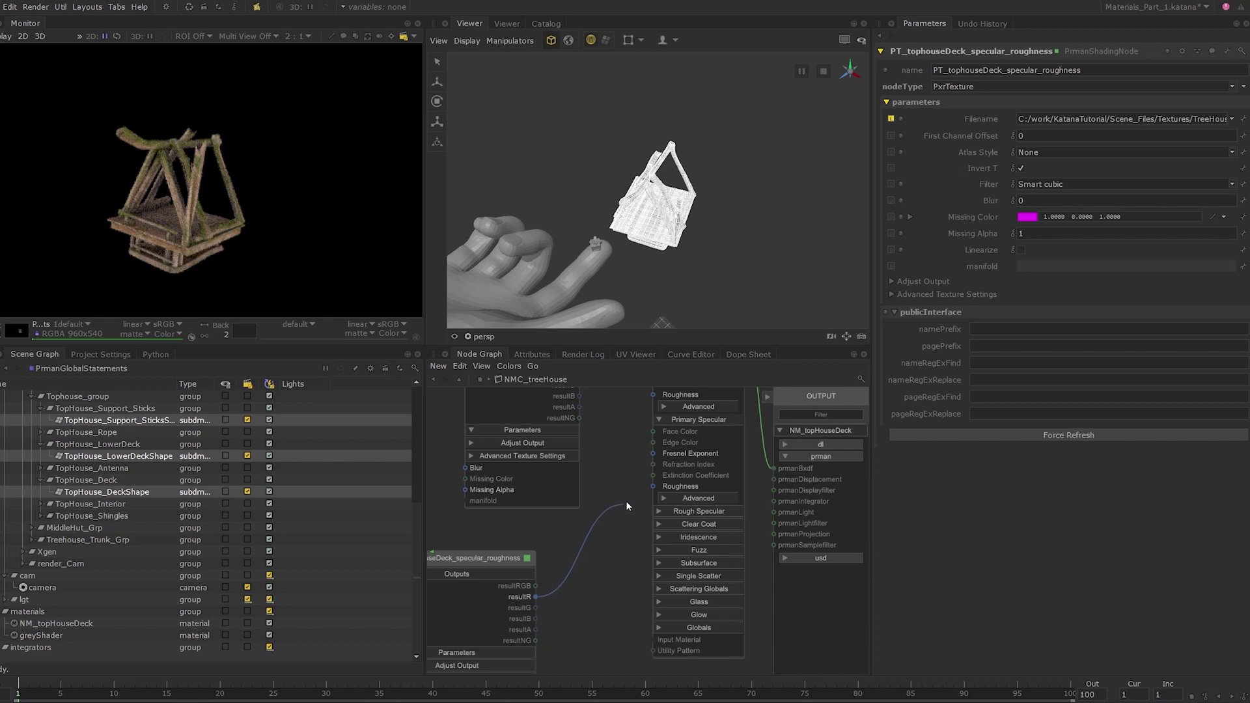
click(653, 487)
middle_drag(597, 607, 567, 560)
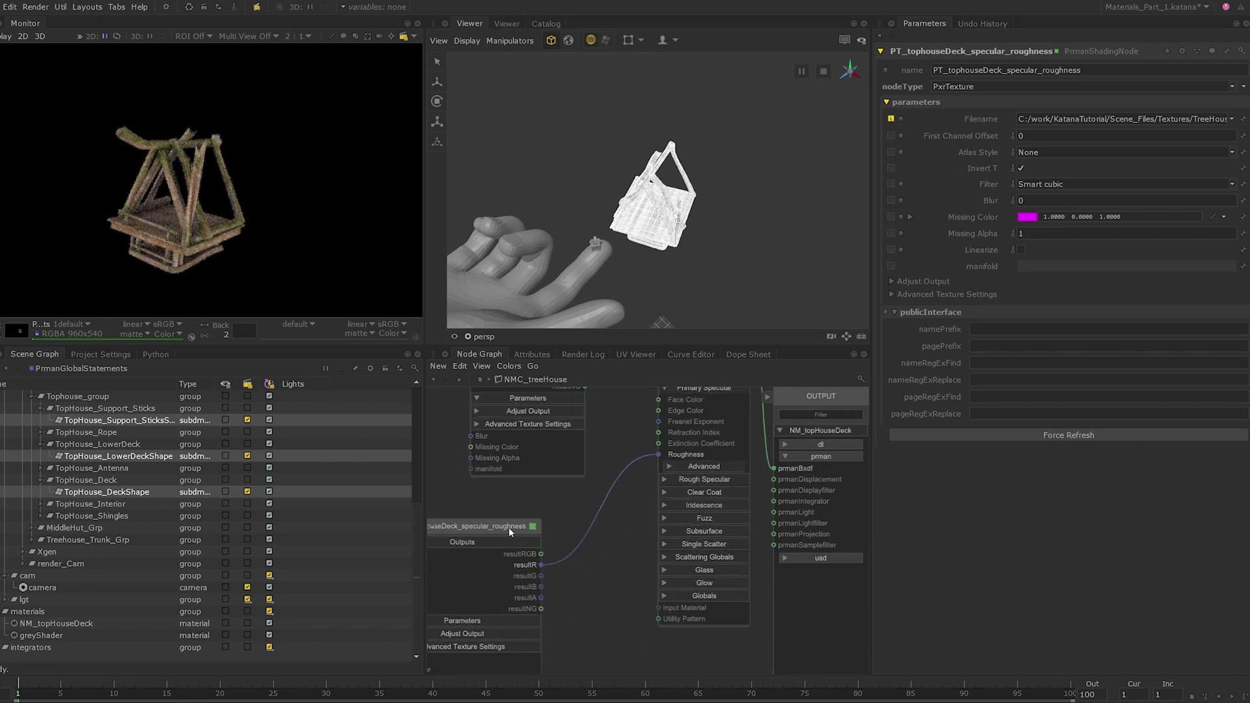
drag(509, 528, 487, 524)
key(Tab)
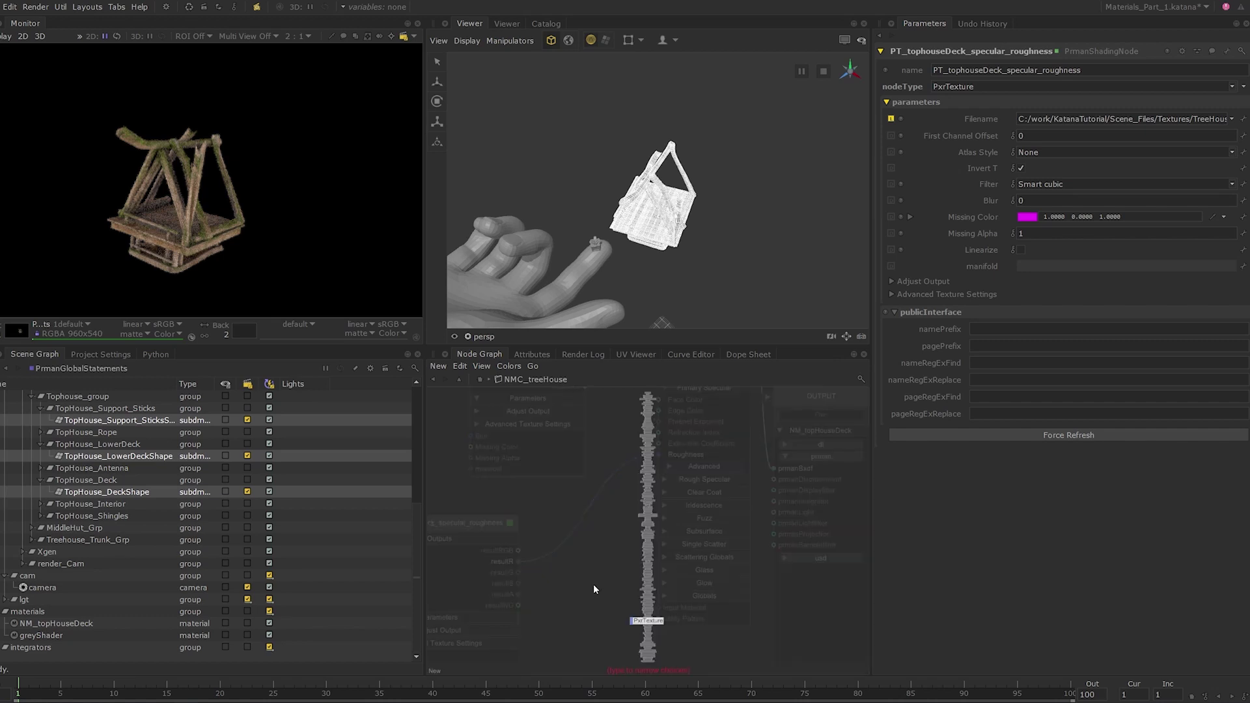
text(pxt)
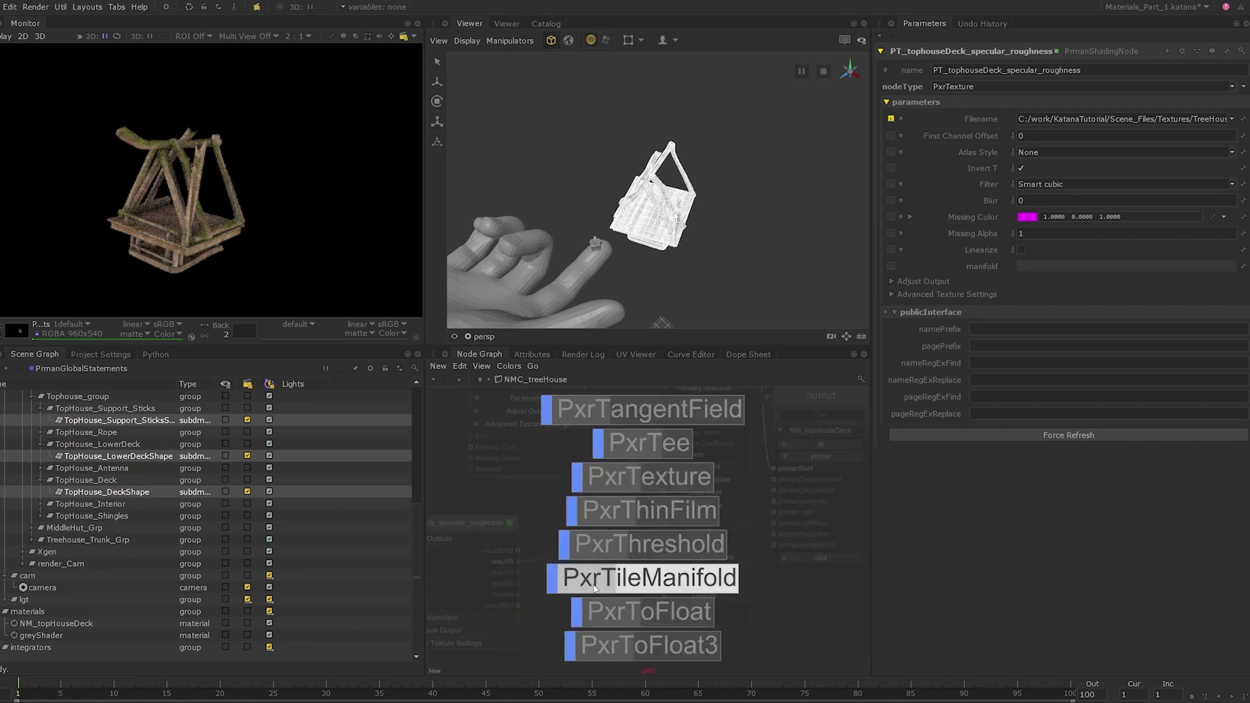
click(590, 623)
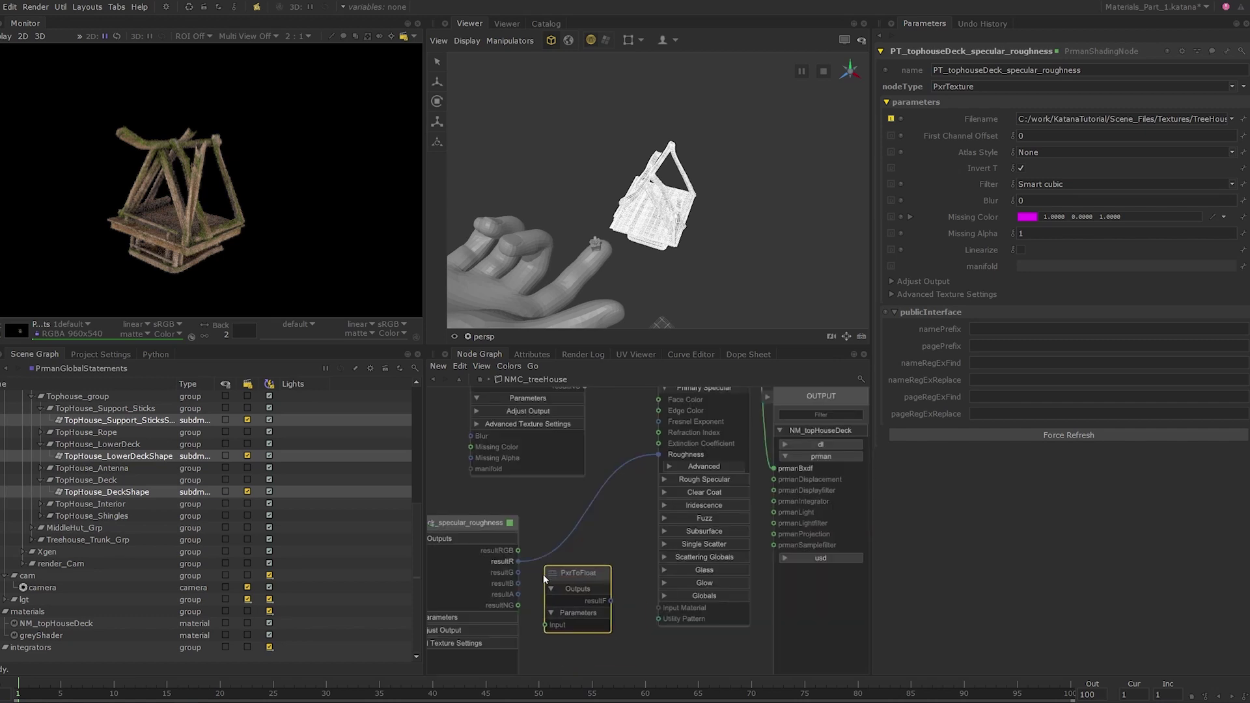
click(576, 573)
drag(518, 550, 568, 620)
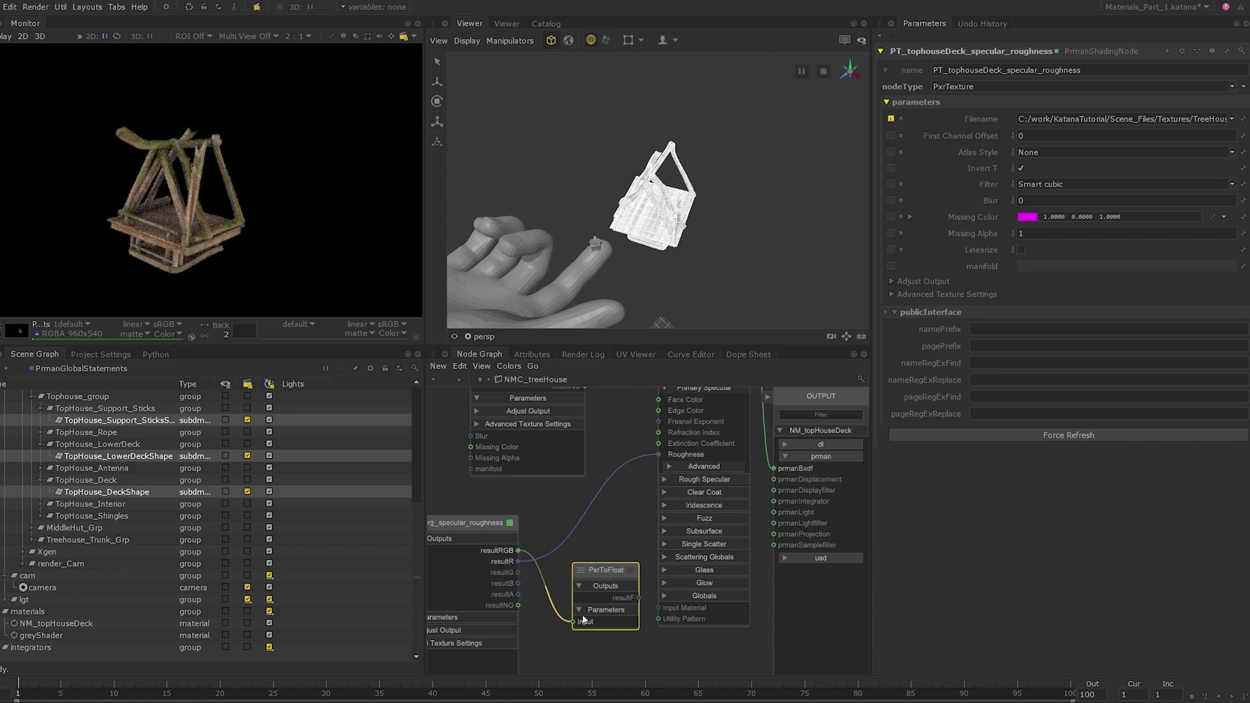
drag(607, 570, 659, 456)
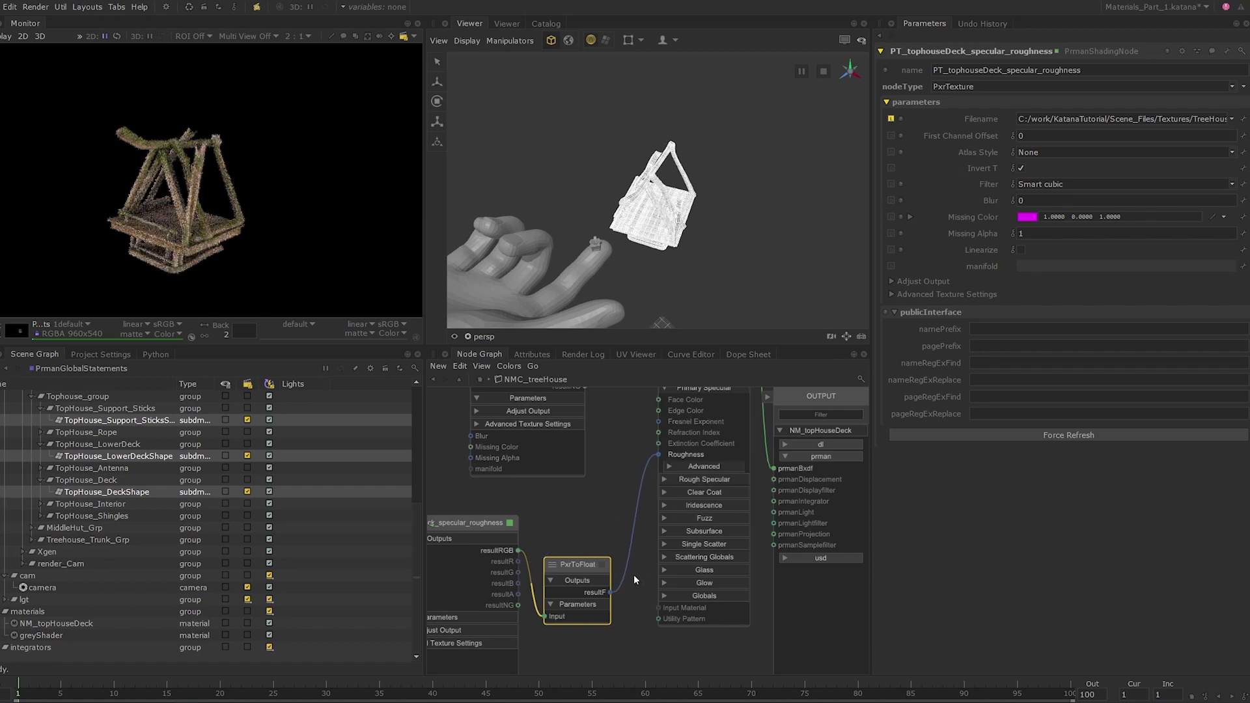
drag(576, 563, 578, 537)
click(572, 497)
middle_drag(568, 497, 579, 496)
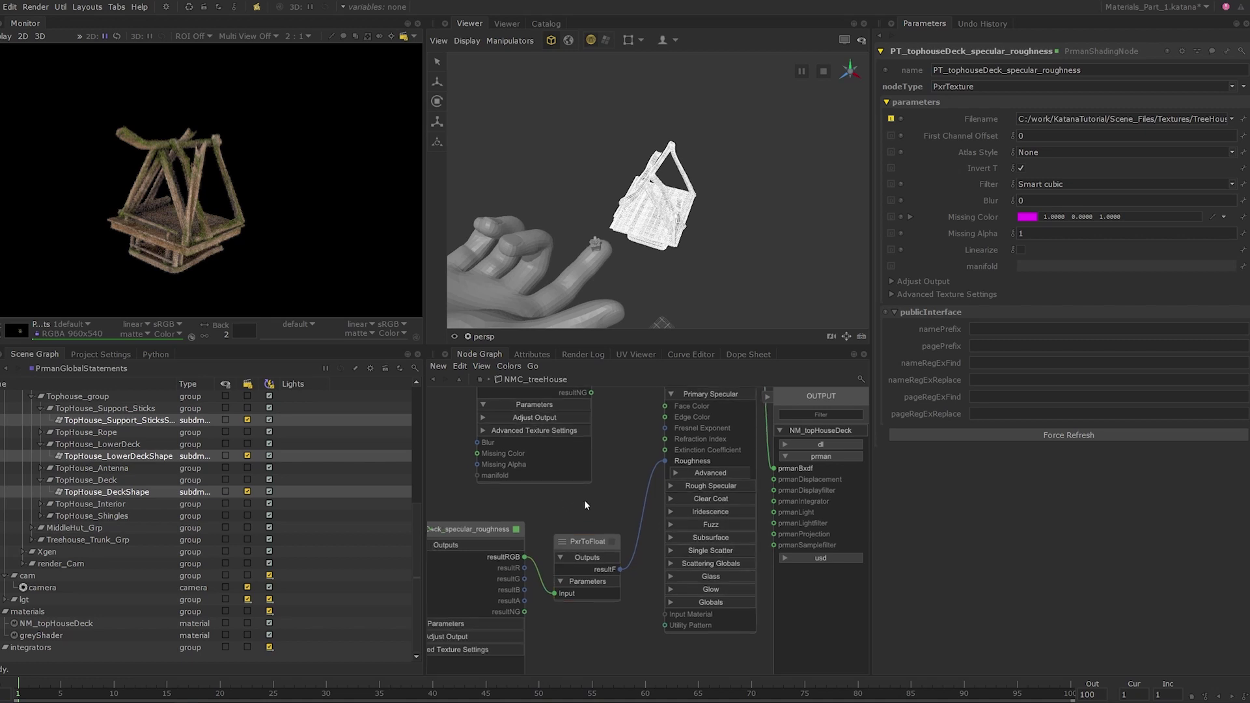
middle_drag(585, 495, 591, 496)
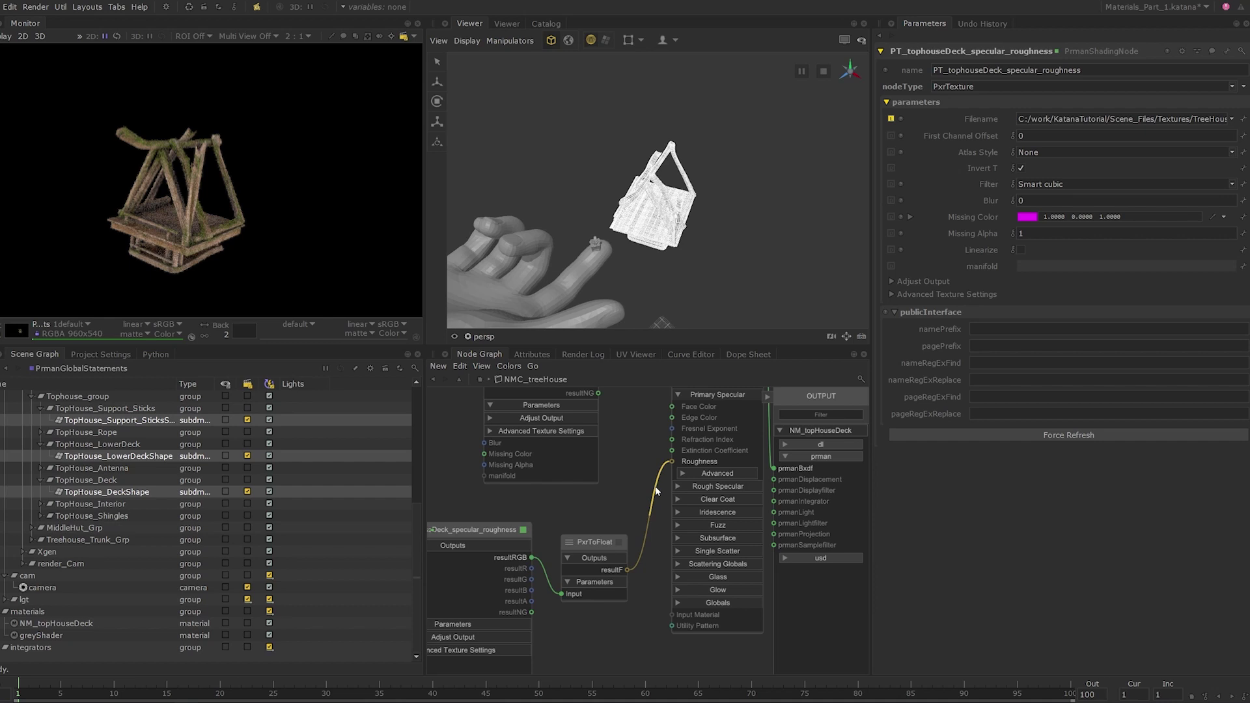
drag(657, 491, 650, 539)
click(603, 545)
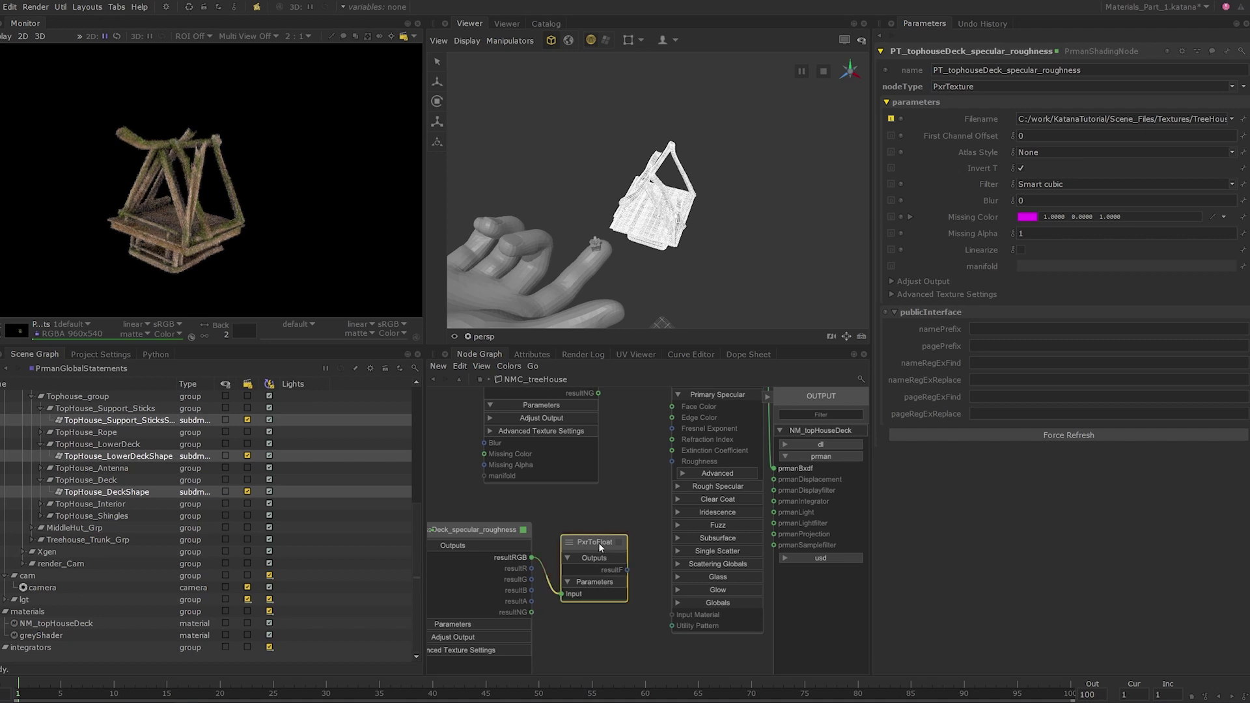
key(Delete)
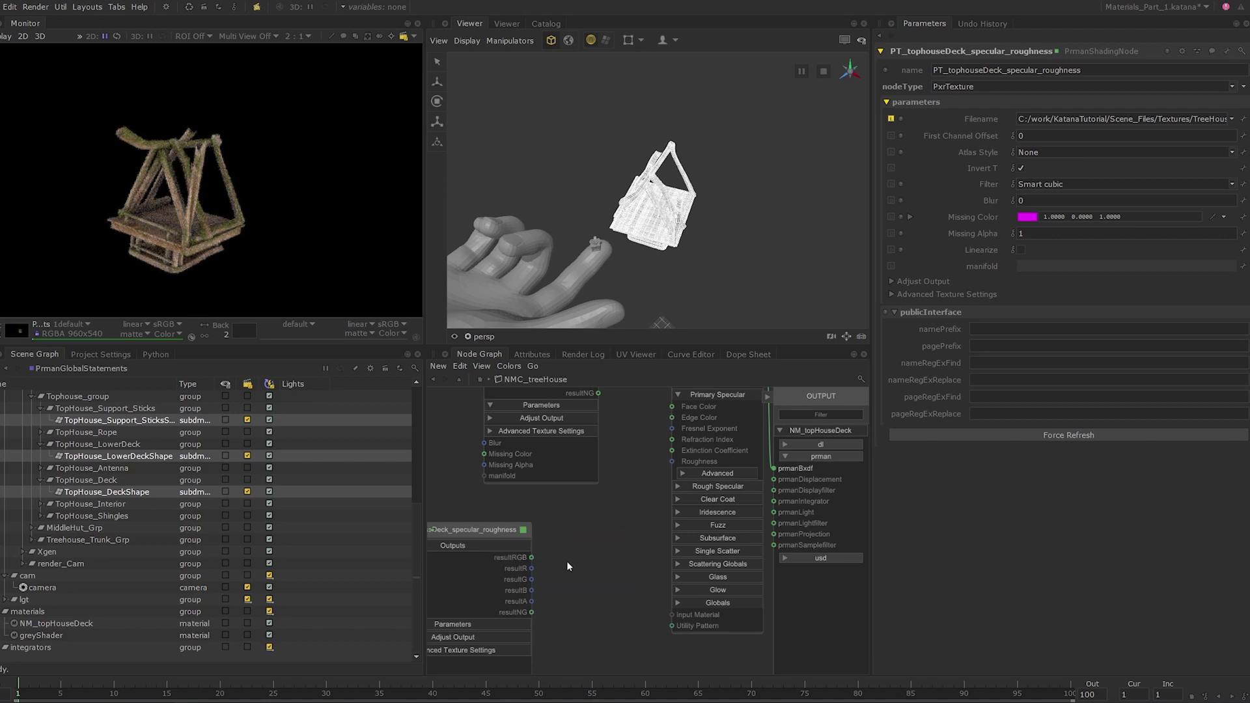
drag(532, 569, 672, 461)
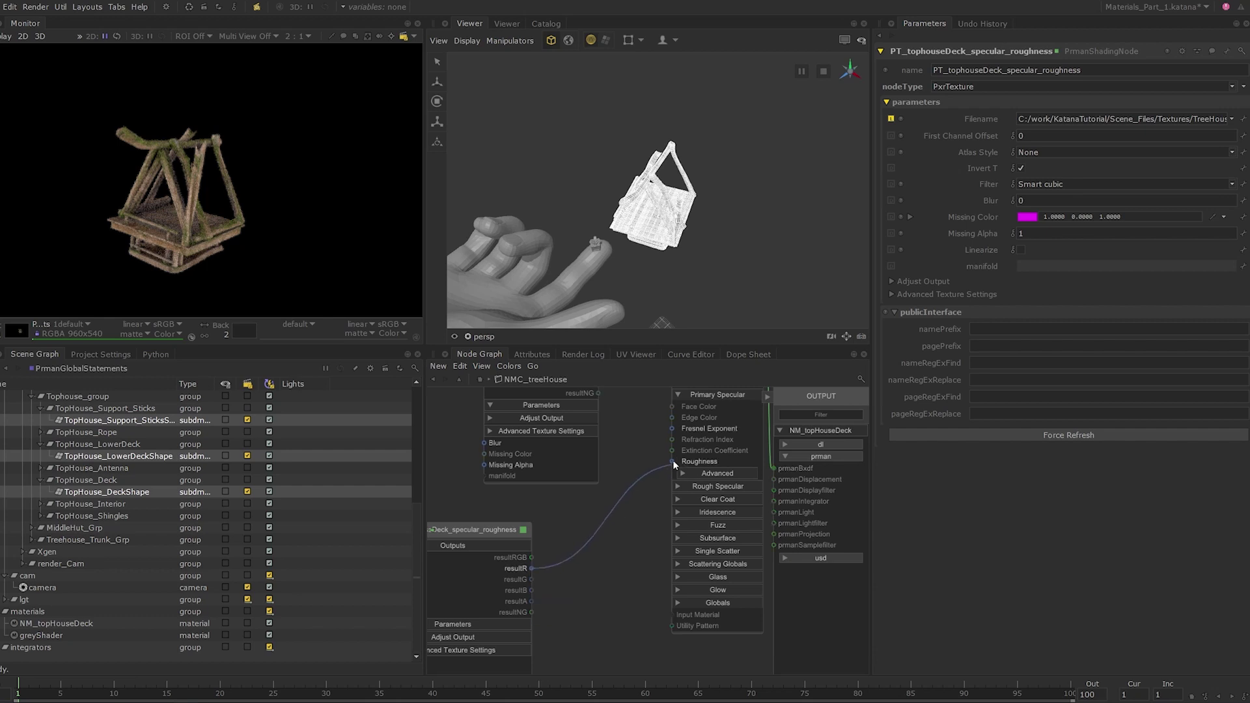
middle_drag(605, 551, 594, 557)
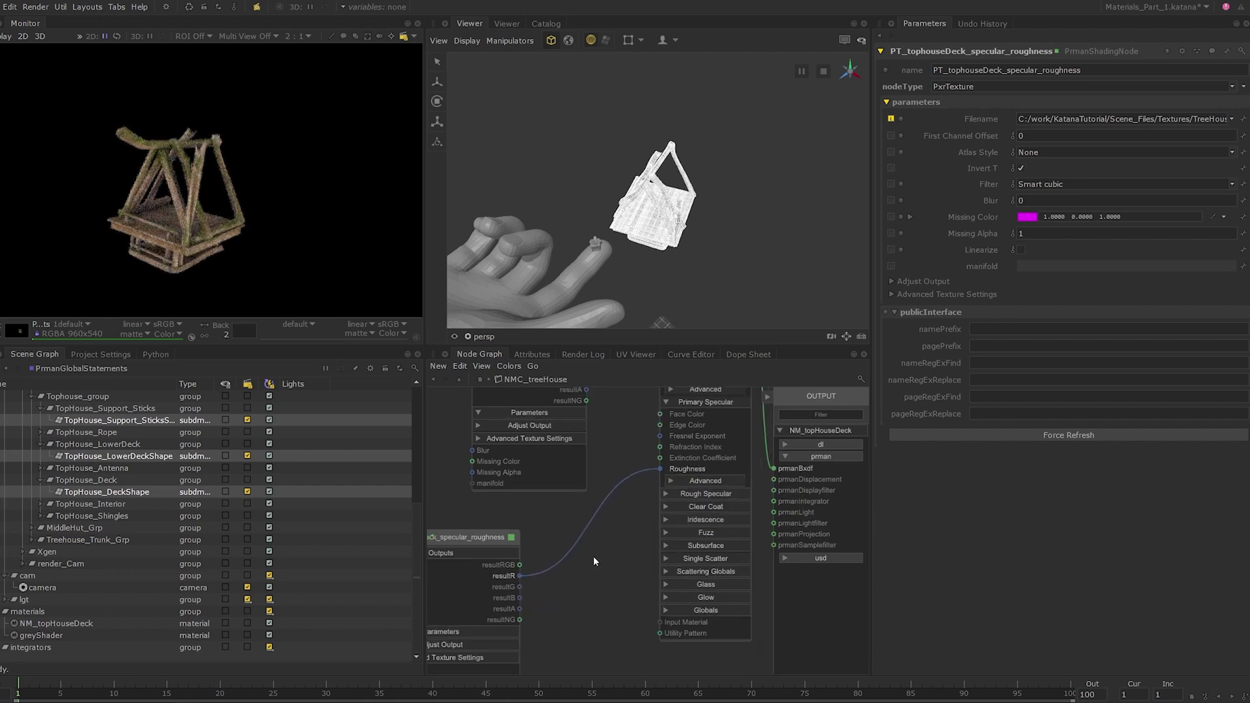
scroll(608, 552, down, 6)
scroll(650, 504, up, 6)
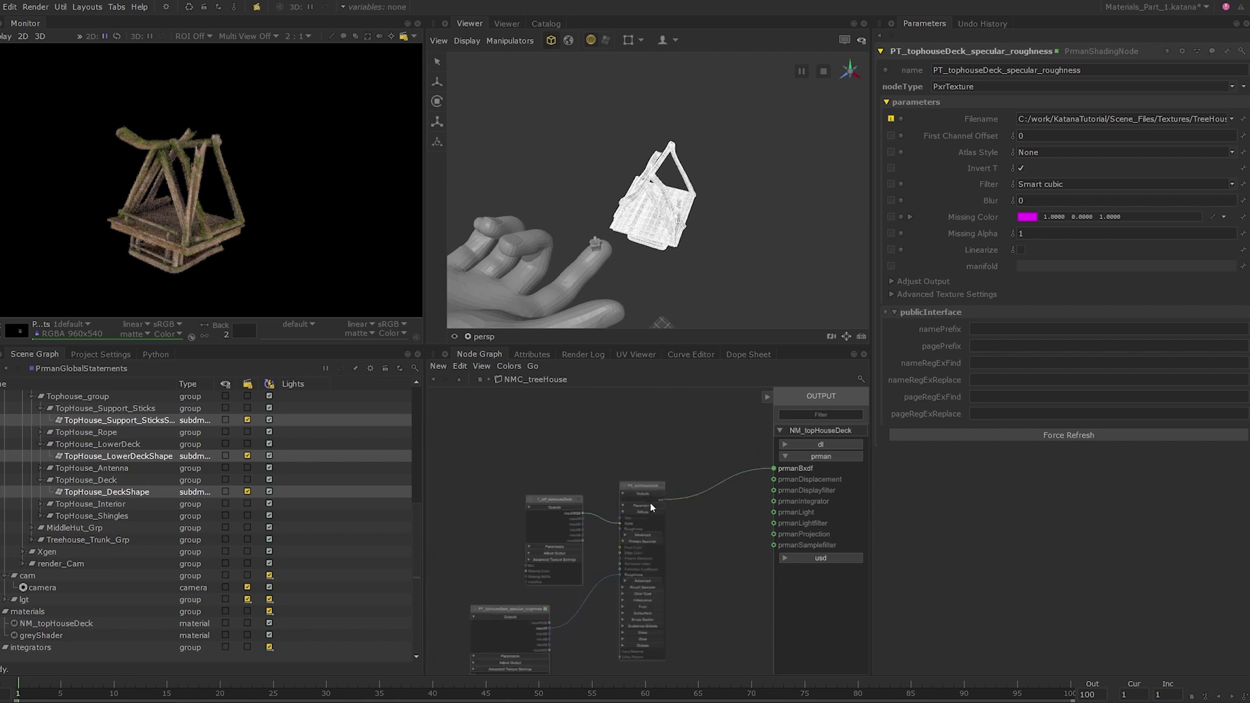
click(648, 488)
- Switch PS_topHouseDeck's Specular Fresnel Mode to Physical
double_click(647, 483)
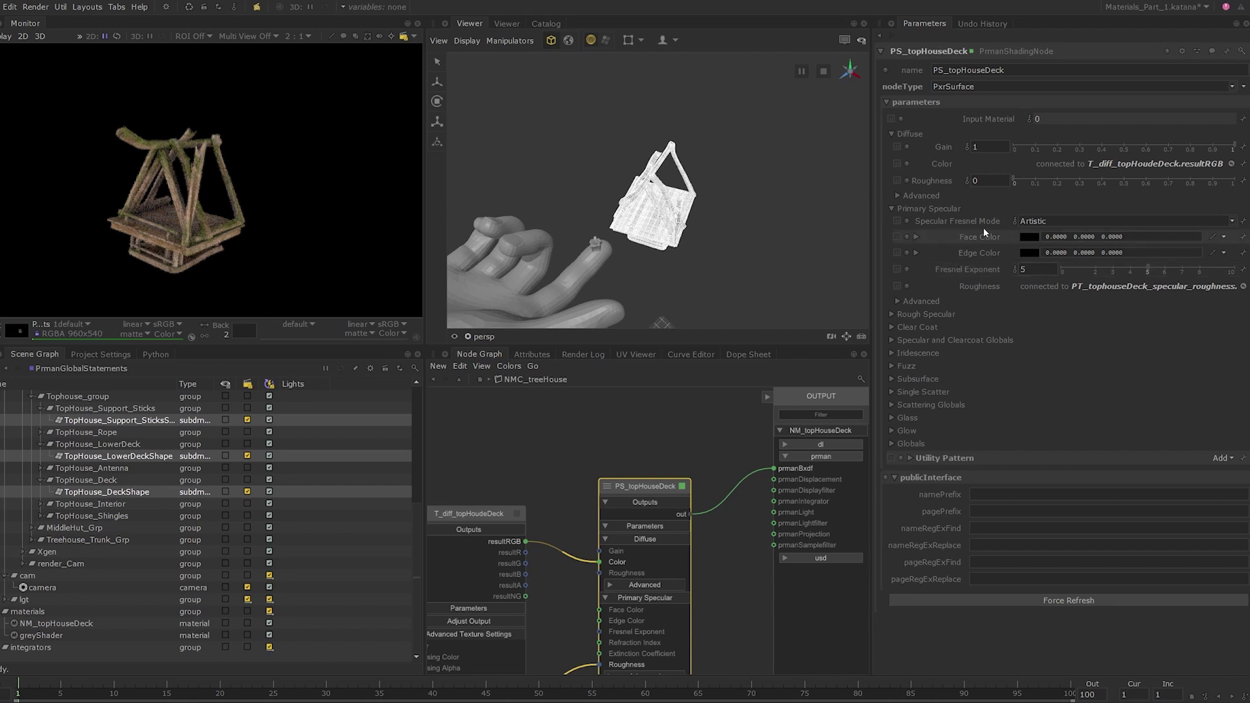
click(1048, 220)
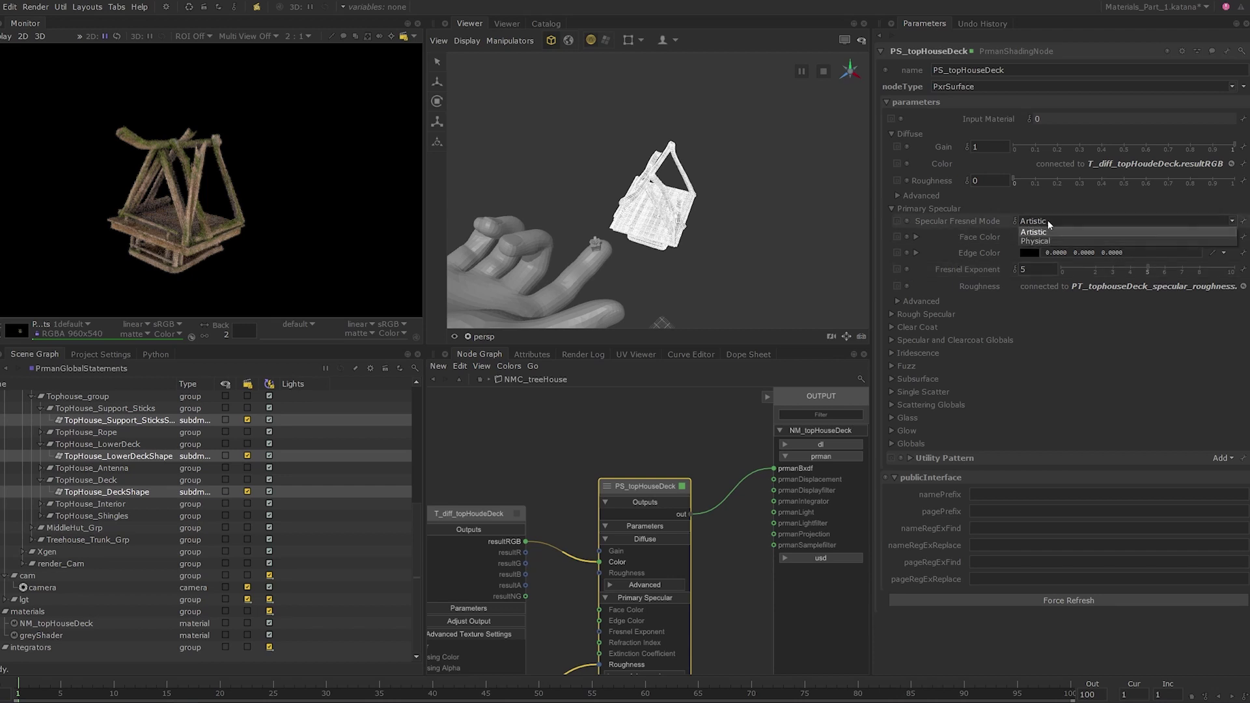
click(1041, 240)
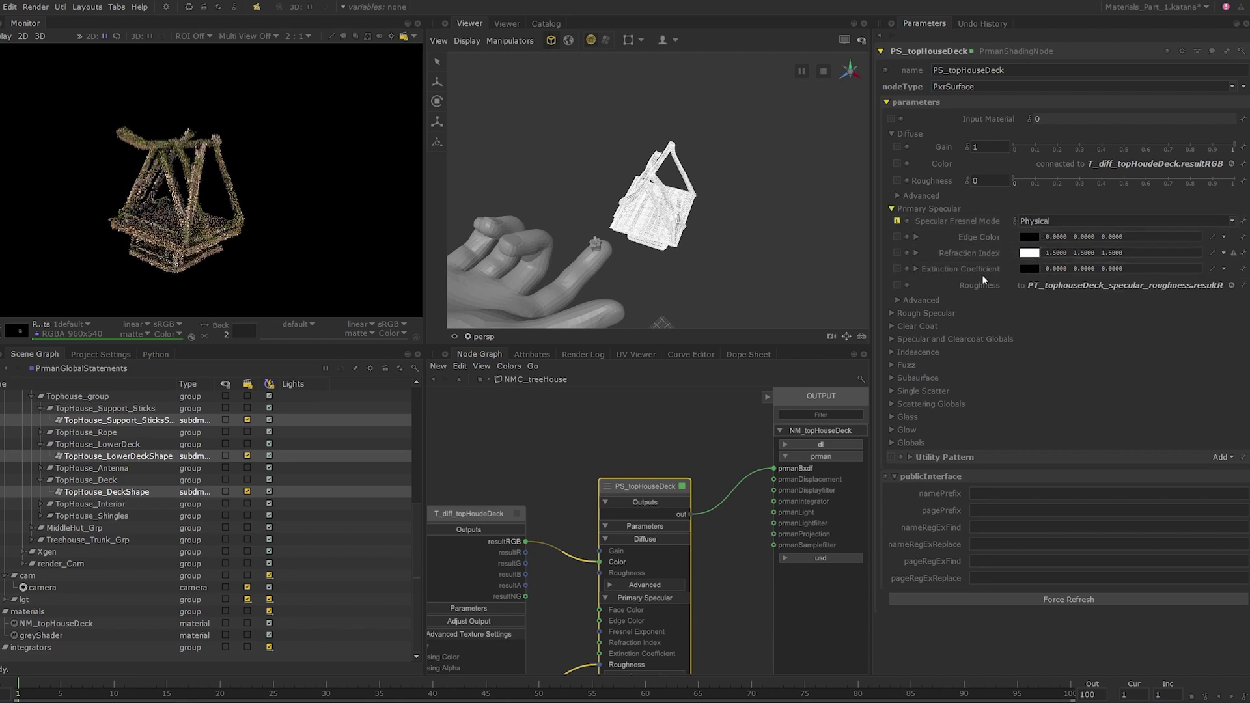
- Set the specular Edge Color to 0.95 for red, green and blue
click(1029, 237)
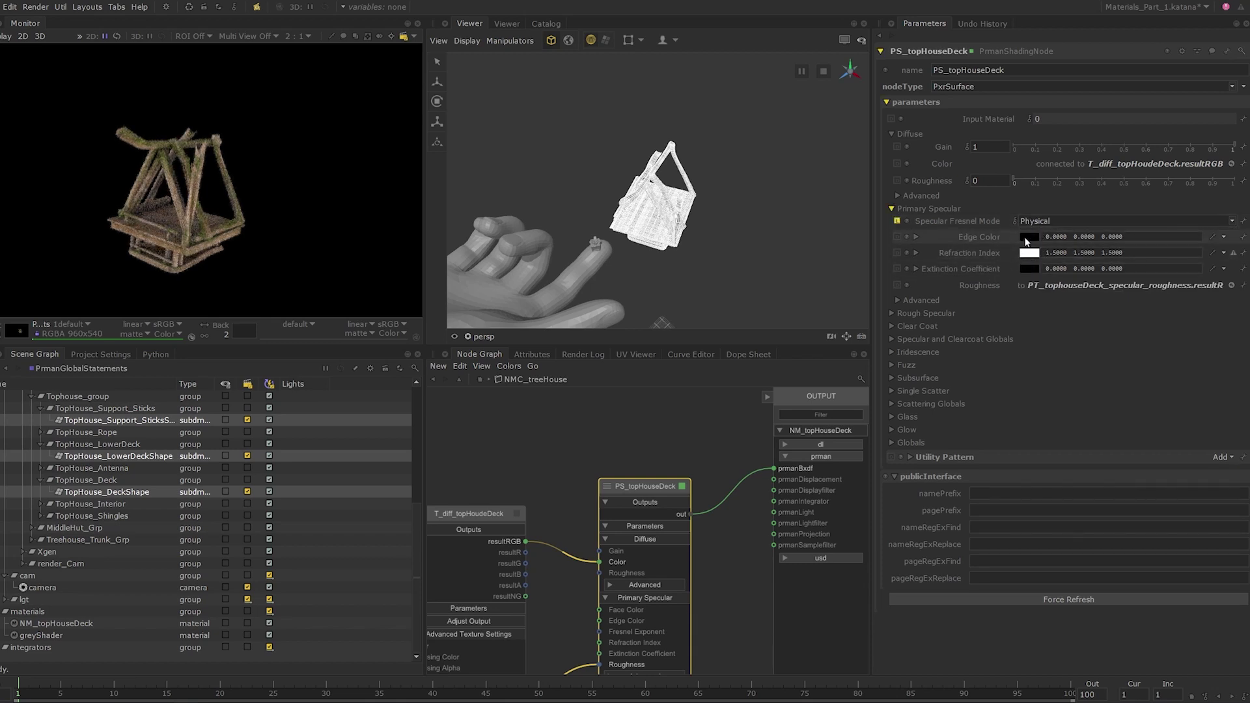
click(705, 339)
text(0.95)
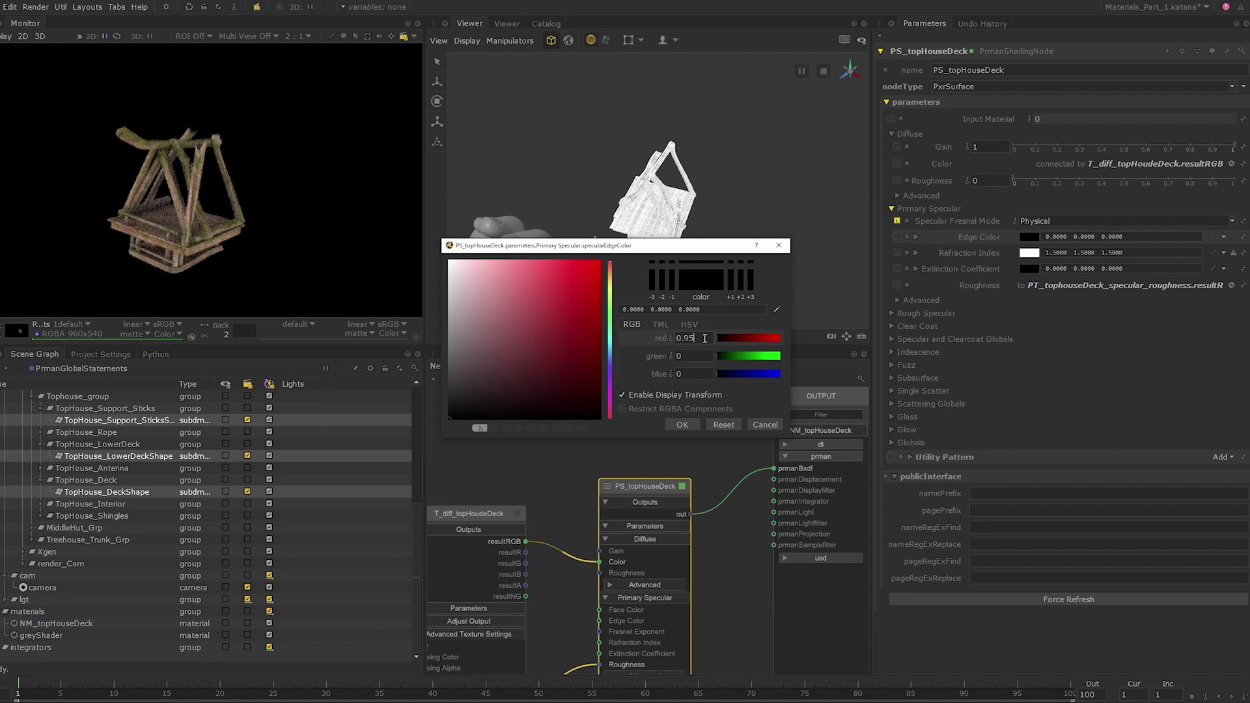
key(Tab)
text(0.95)
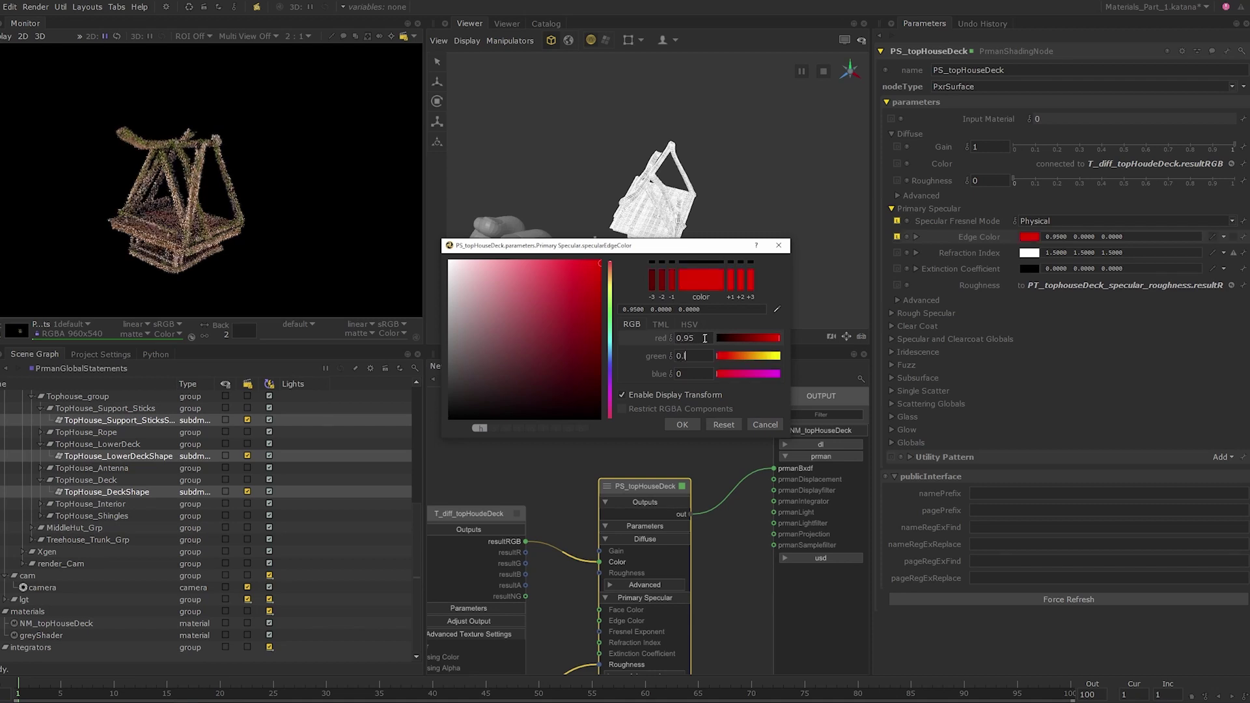
key(Tab)
text(0.95)
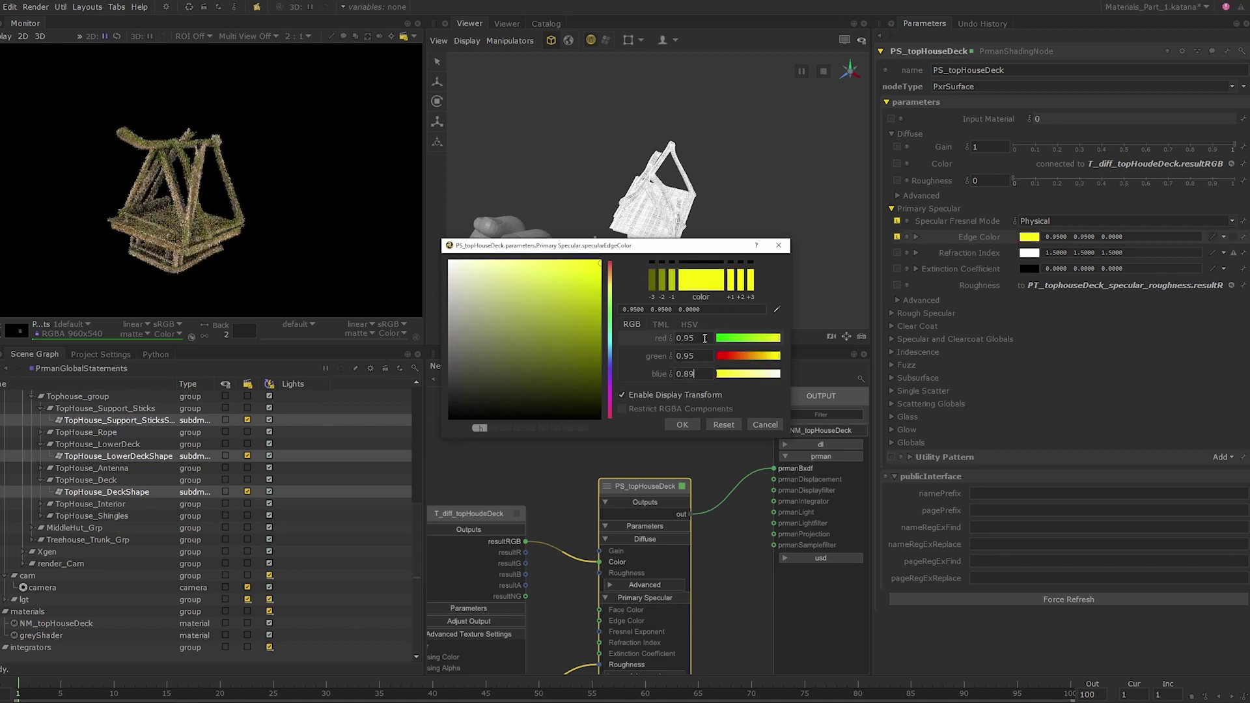
click(682, 425)
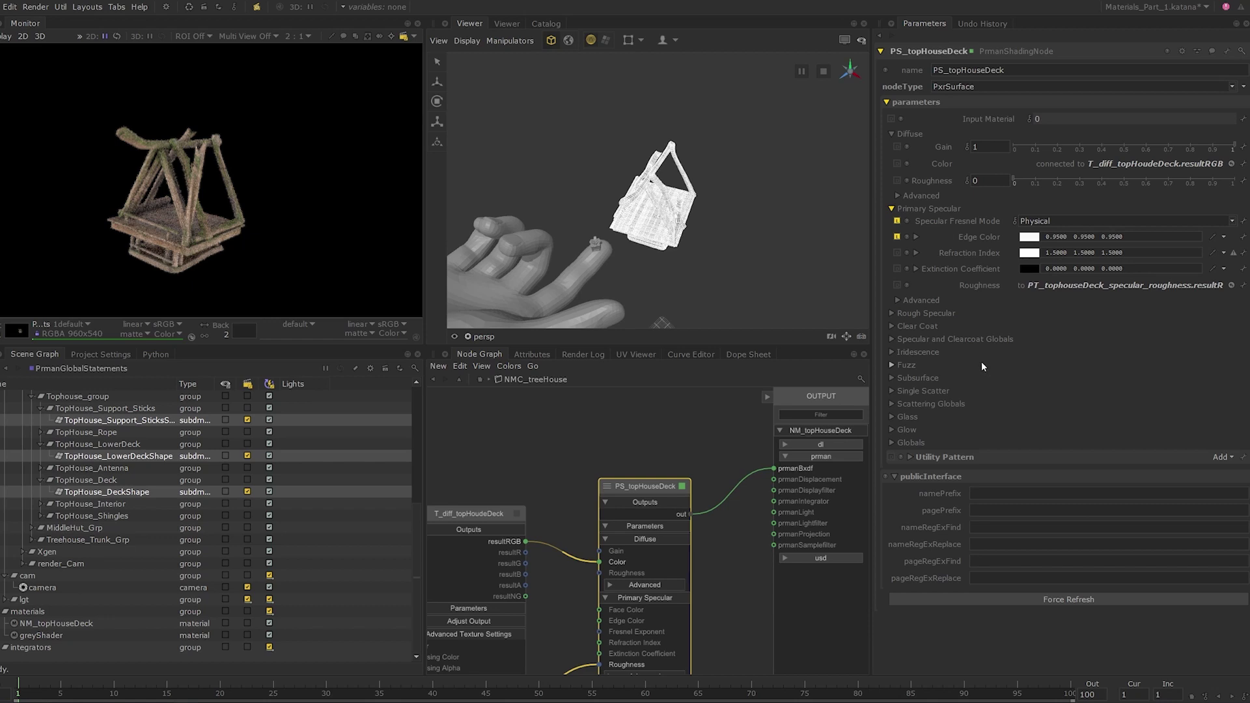
- Set the Primary Specular Advanced Specular Model to Ggx
click(917, 300)
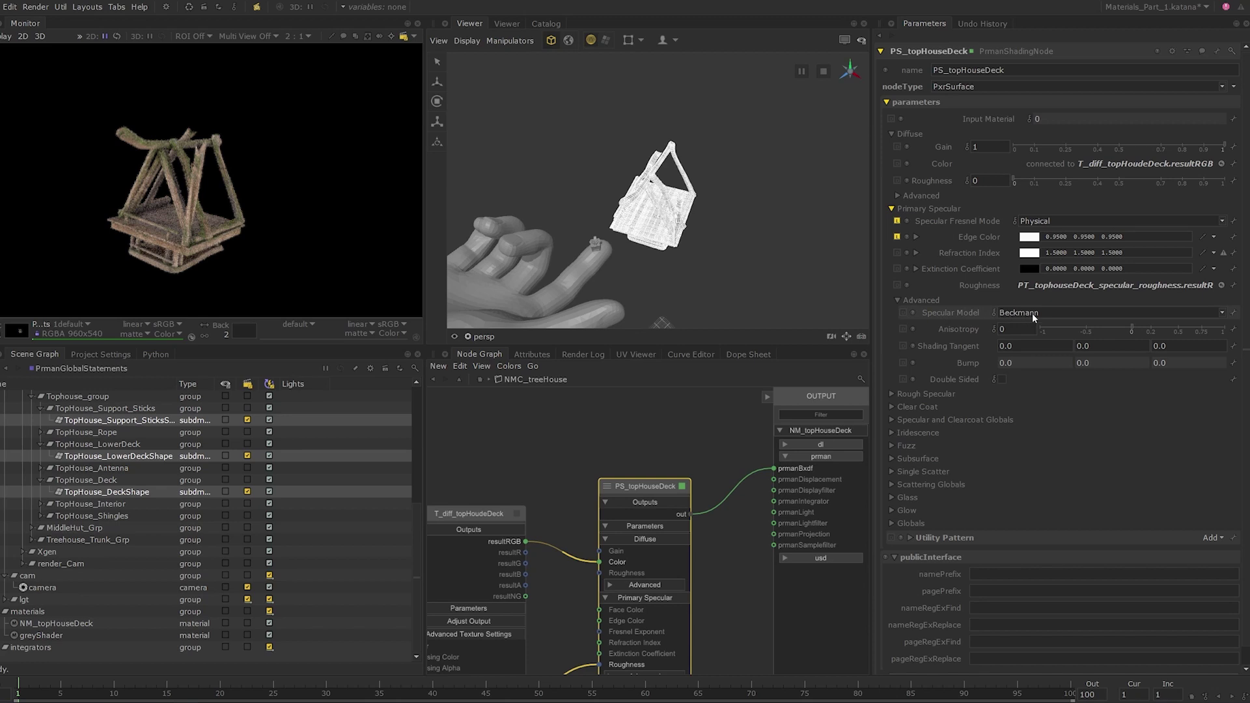
click(1065, 312)
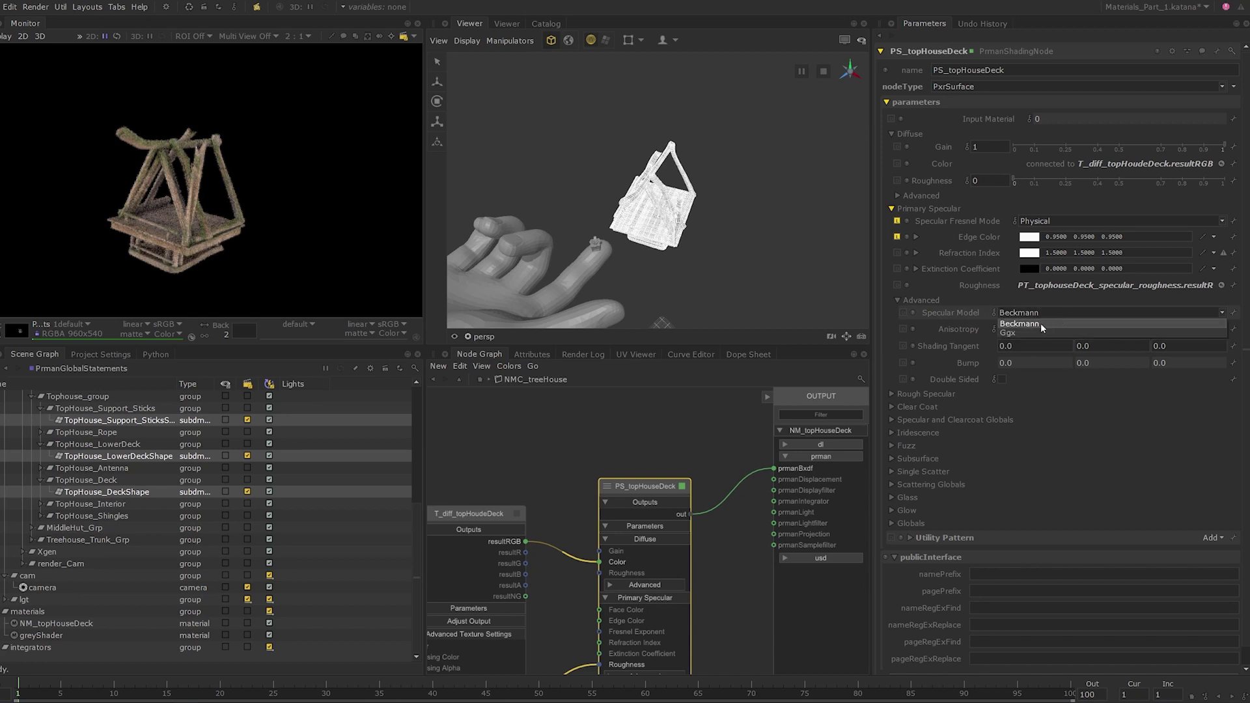
click(1034, 331)
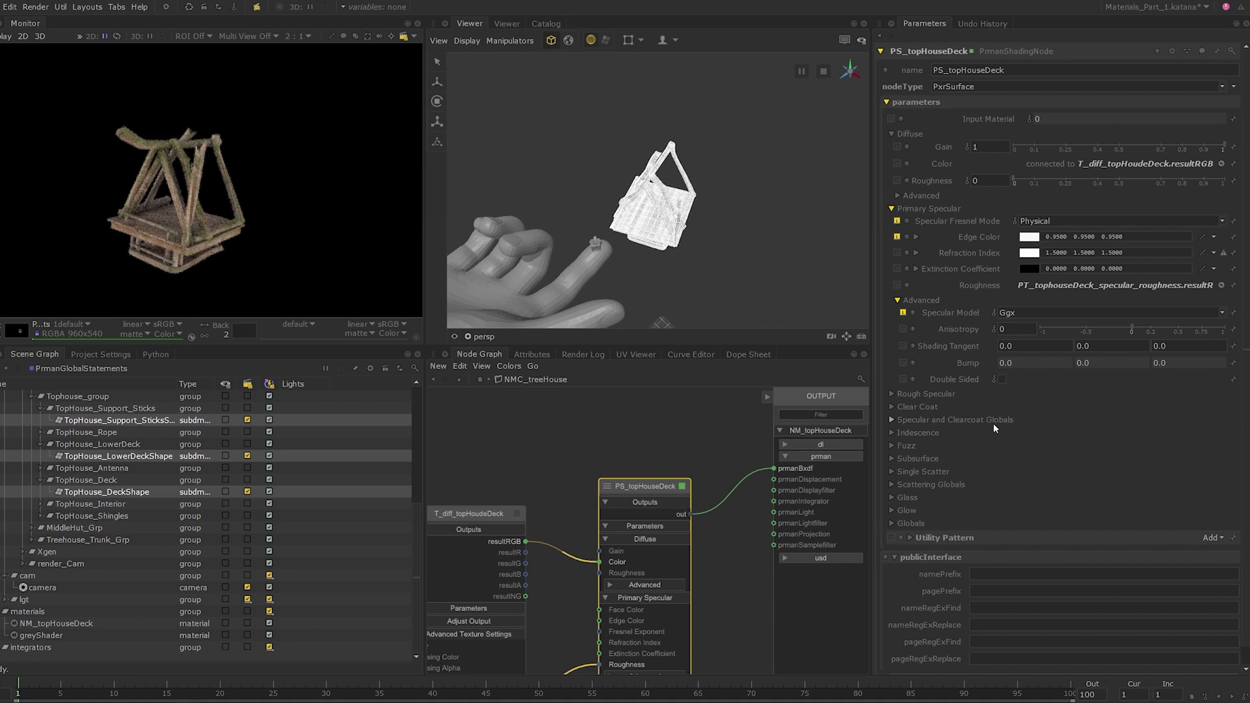
- Set Specular Energy Compensation to 1 under Specular and Clearcoat Globals
click(993, 423)
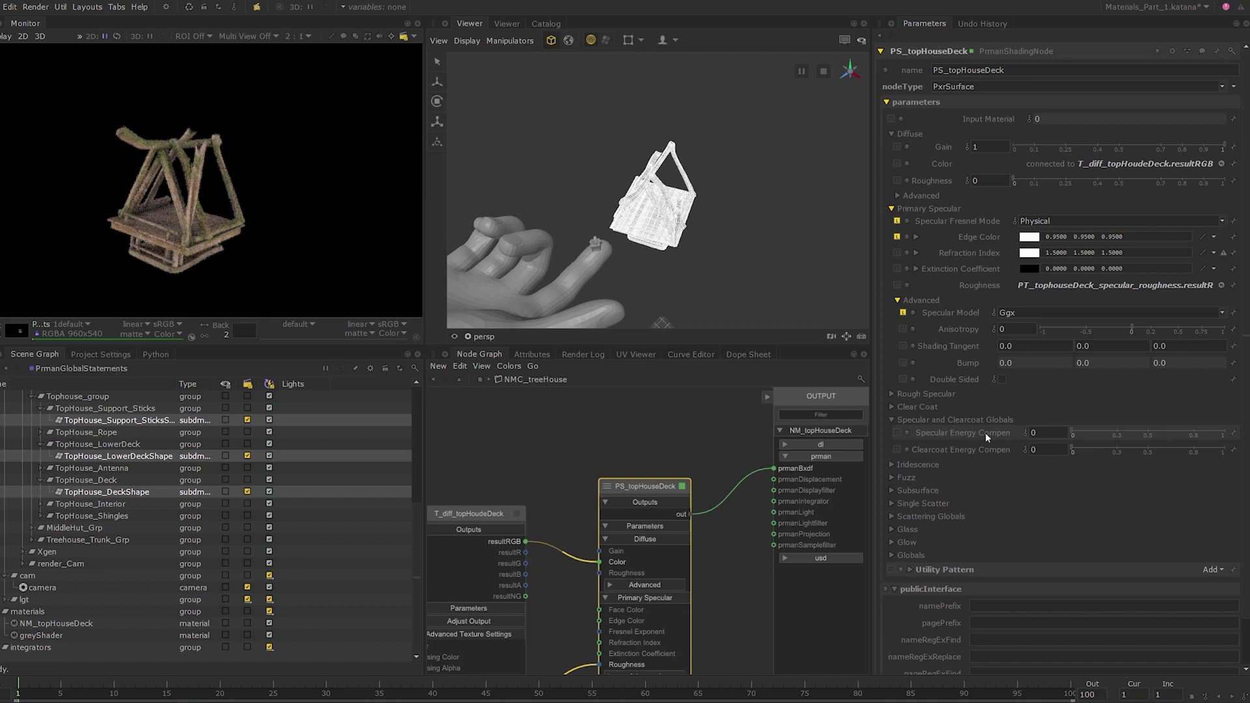
double_click(1045, 434)
text(11)
key(Return)
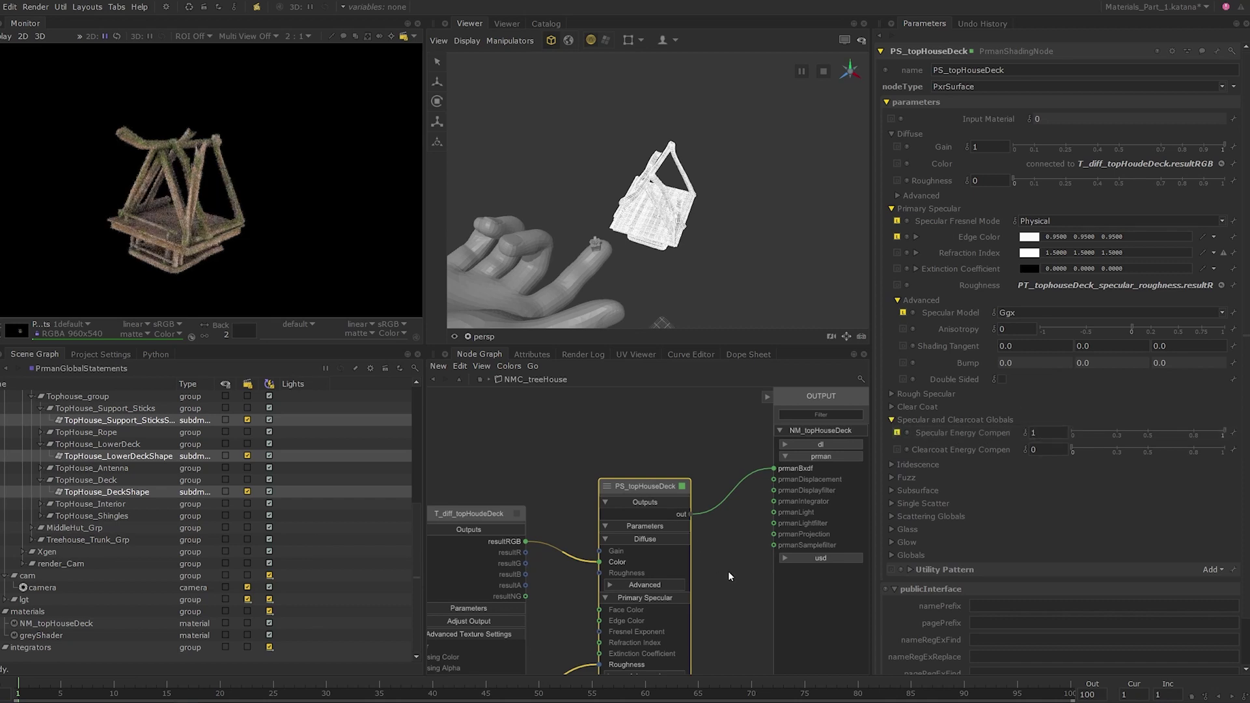
- Create a PxrNormalMap node below the texture nodes and name it N_topHouseDeck
middle_drag(729, 572, 710, 539)
scroll(712, 558, down, 5)
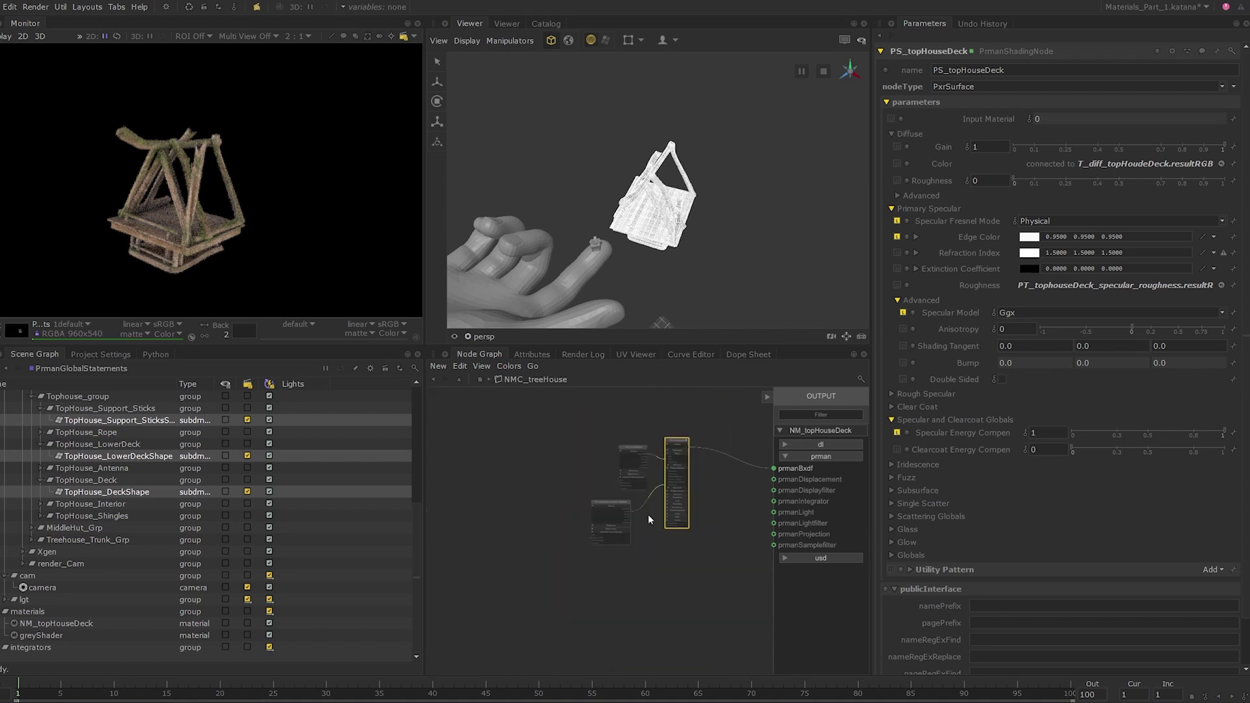
scroll(647, 552, up, 3)
key(Tab)
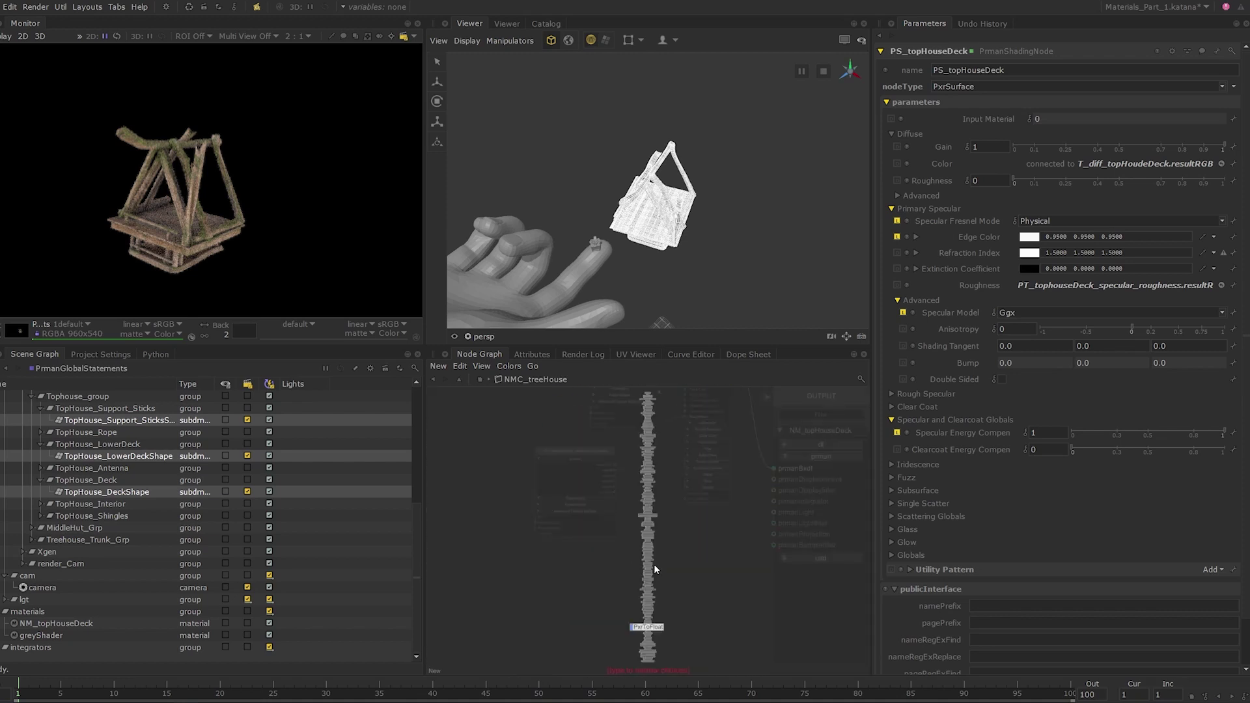
text(PxrNormalMap)
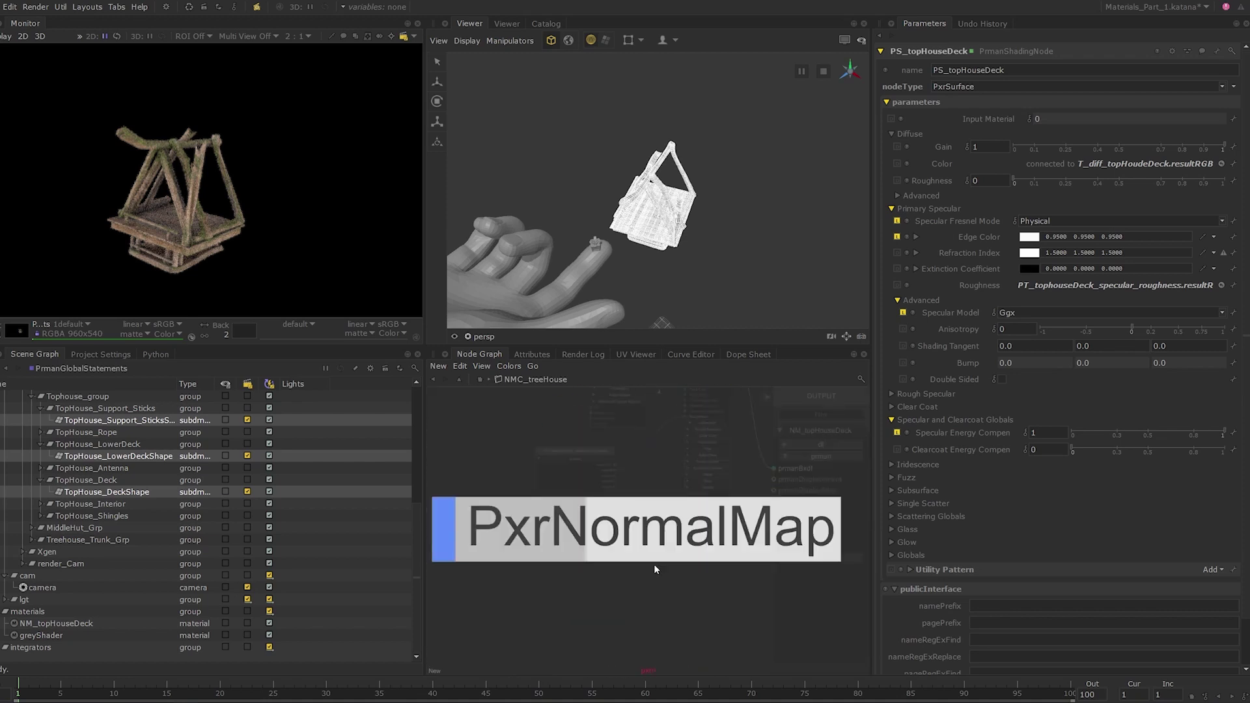
key(Return)
click(576, 565)
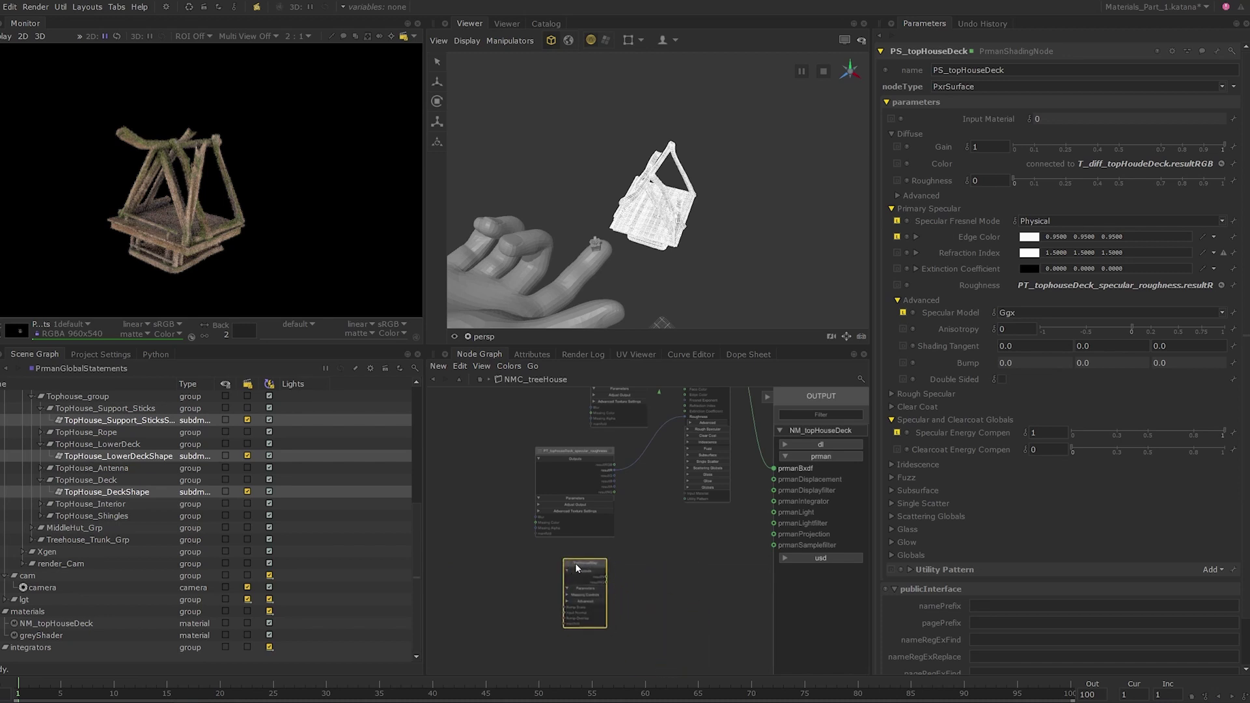
double_click(576, 565)
text(PN)
text(ck)
key(Return)
- Load WV_TopHouse_new_normal_dx_<UDIM>.tif.tex into the normal map node, using the <UDIM> token
key(e)
click(1232, 152)
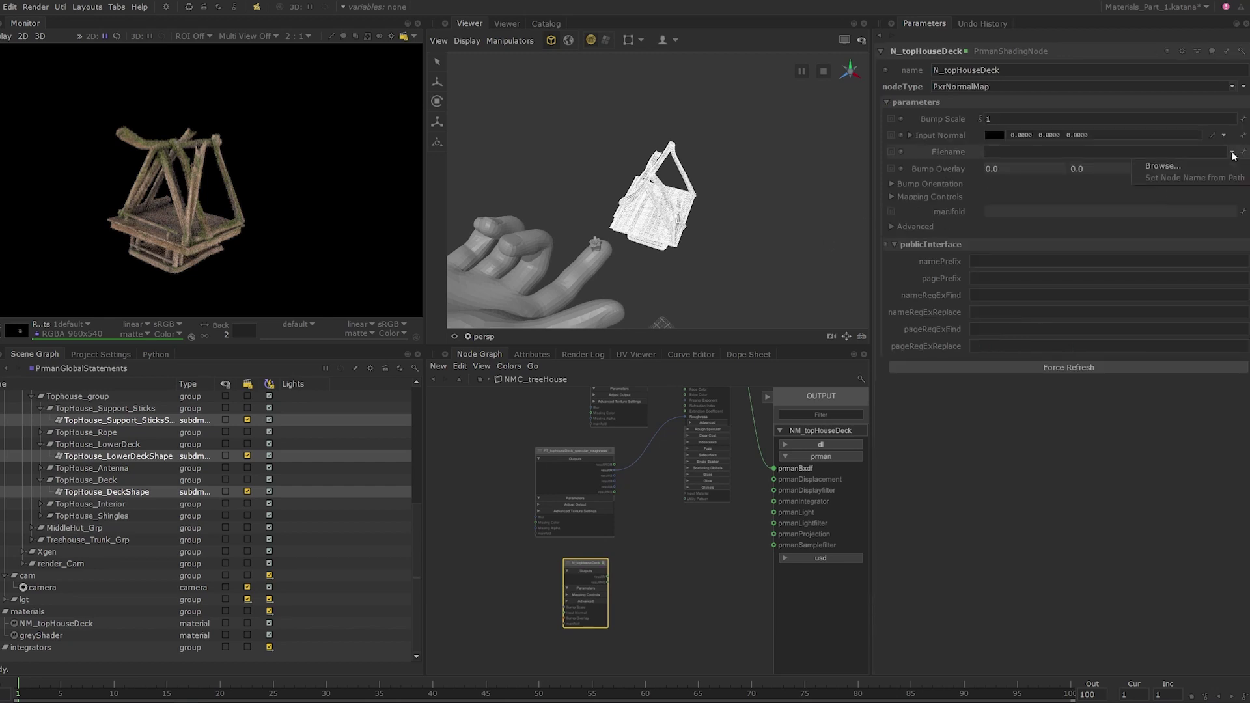
click(1196, 167)
double_click(539, 359)
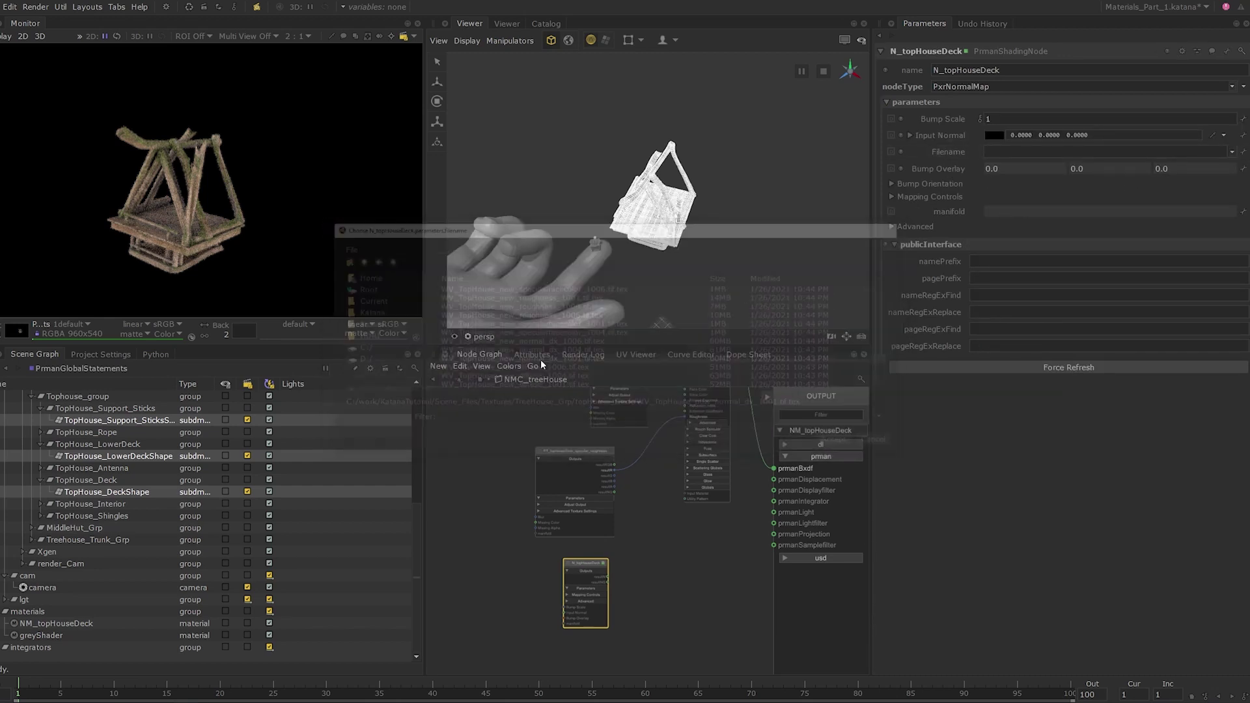
click(1193, 152)
click(1202, 152)
key(BackSpace)
key(BackSpace)
key(BackSpace)
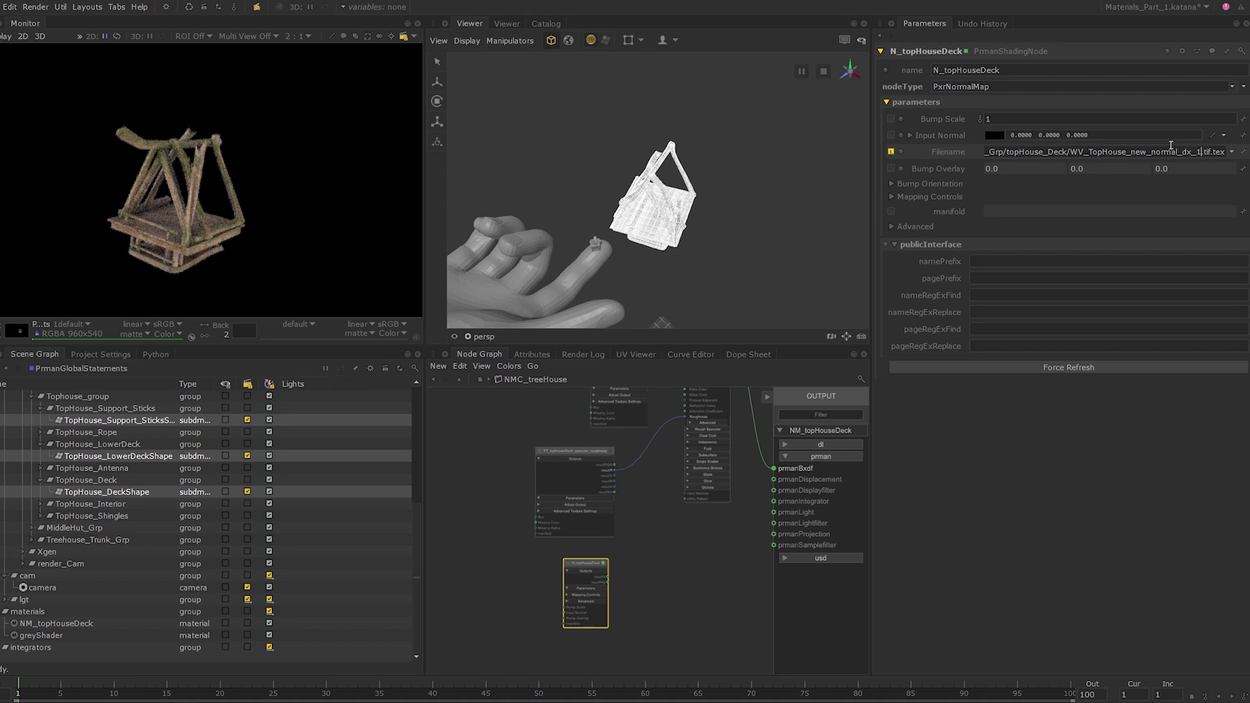
key(BackSpace)
text(<UDI)
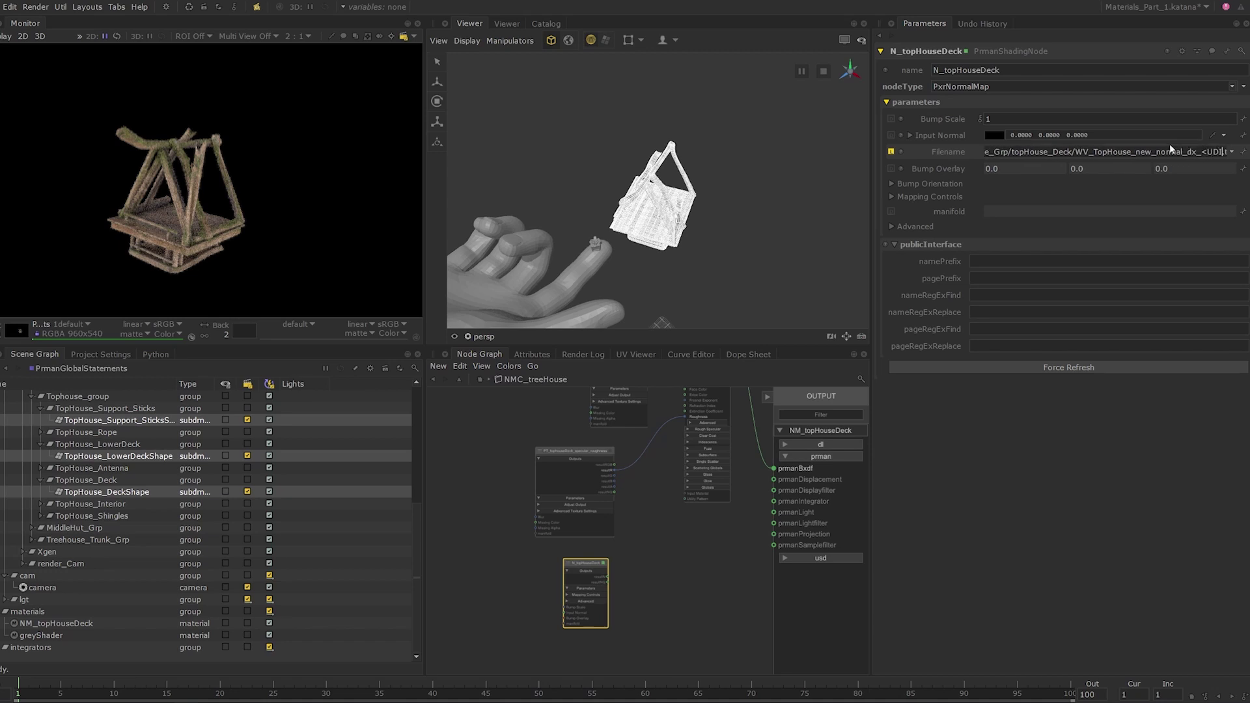
text(M>)
key(Return)
- Set the normal map's bump Orientation to OpenGL
click(931, 184)
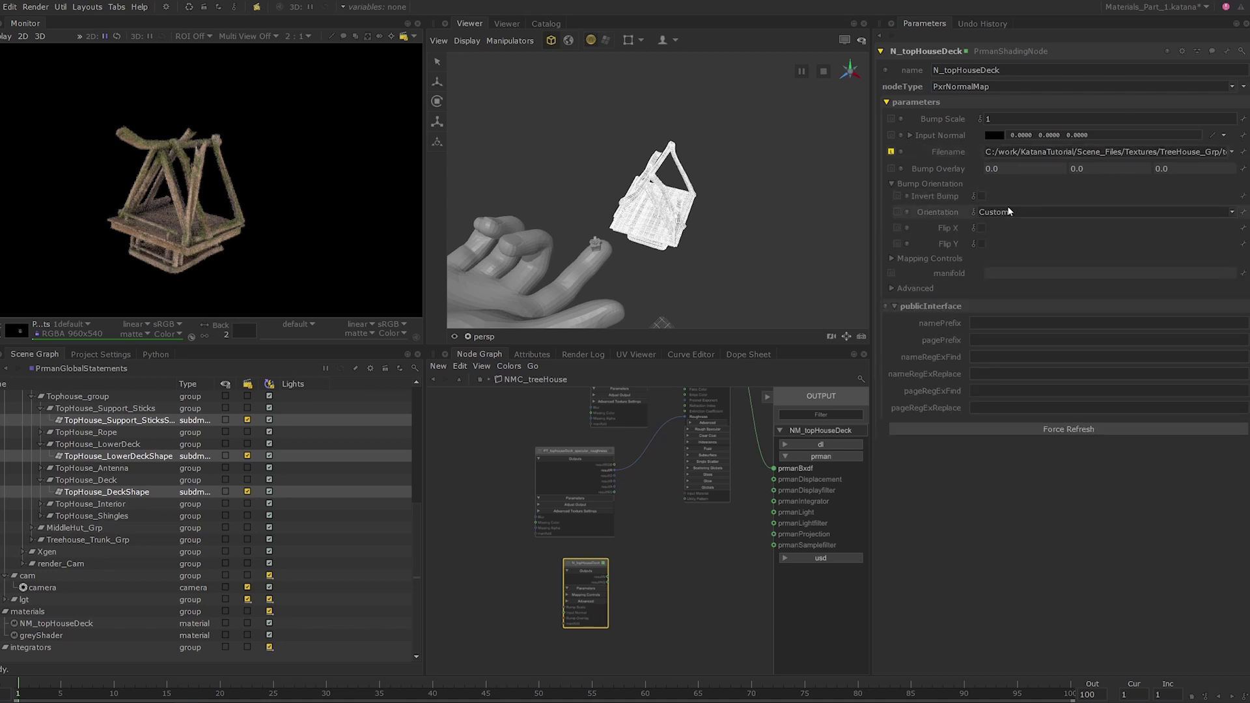
click(1005, 212)
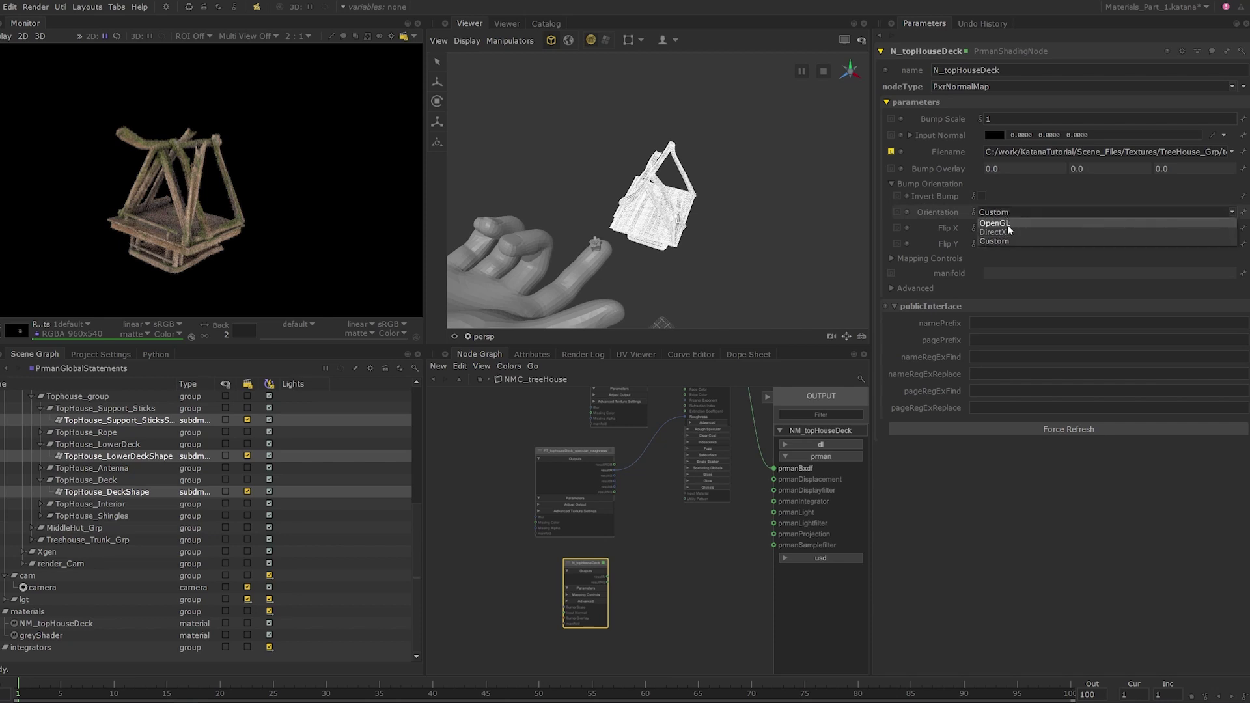
click(1007, 224)
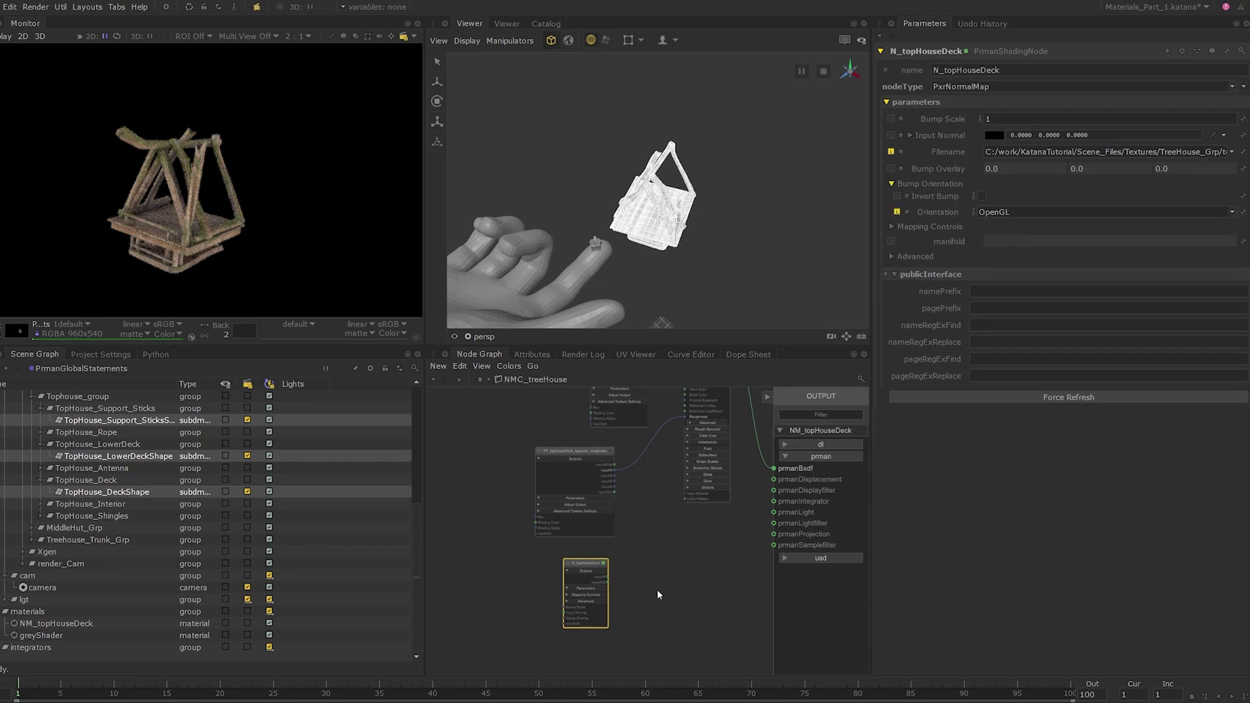
scroll(604, 575, up, 3)
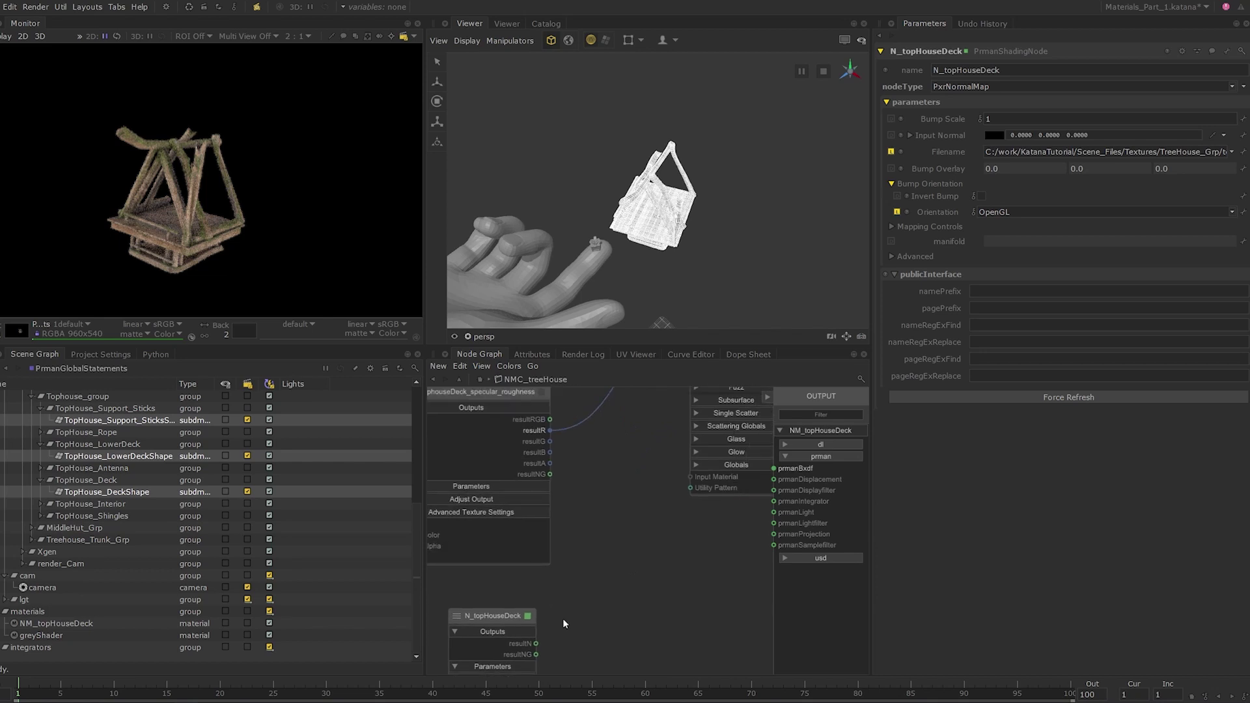
- Expose PS_topHouseDeck's Globals inputs and wire N_topHouseDeck's resultN into Bump
middle_drag(557, 633, 516, 641)
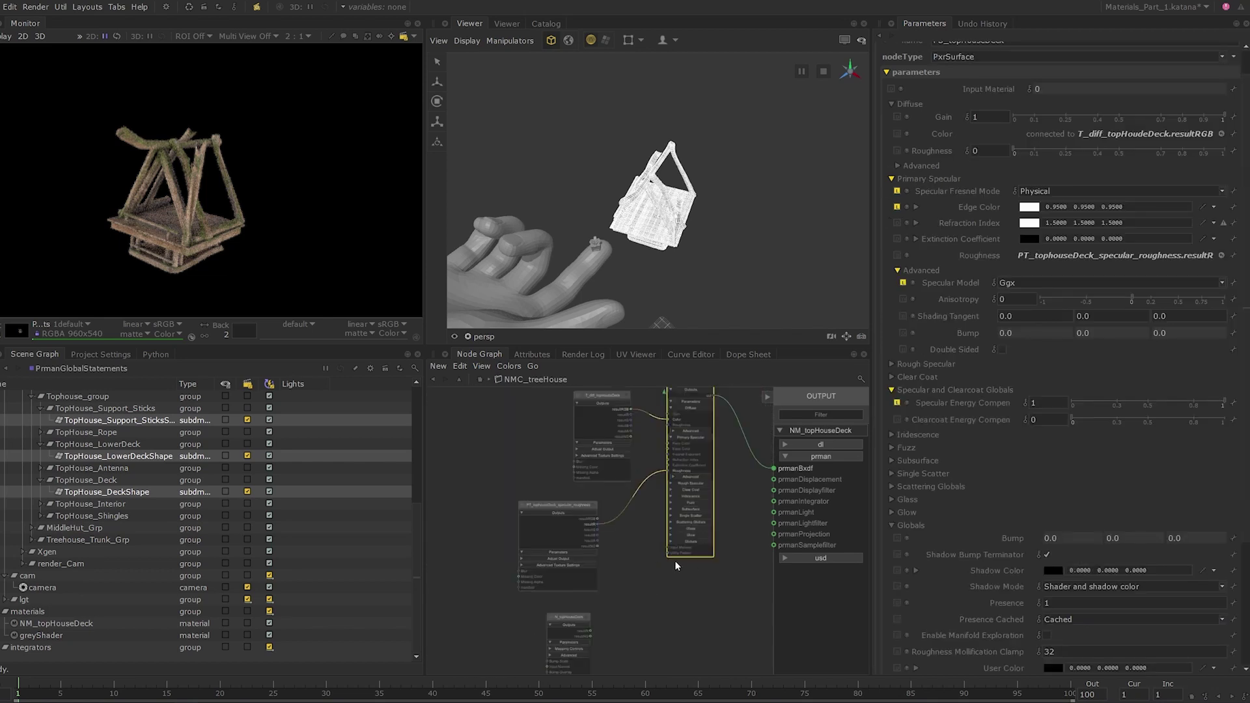
scroll(677, 564, up, 3)
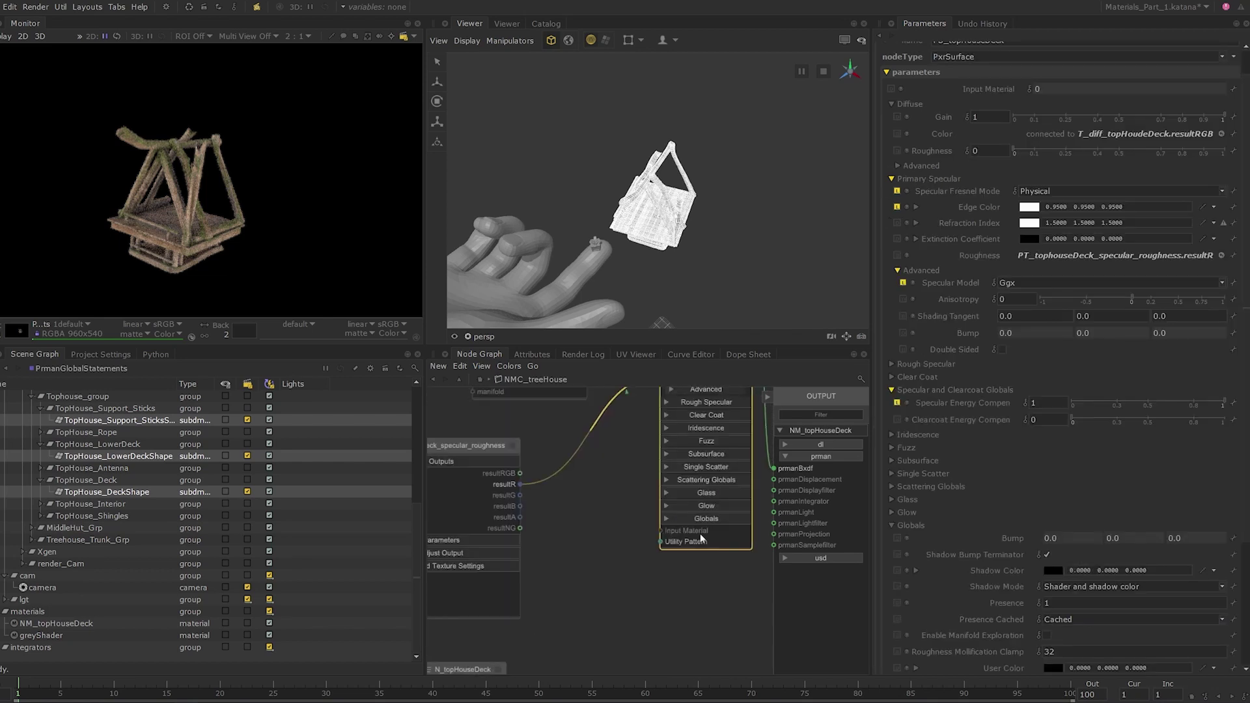
click(705, 519)
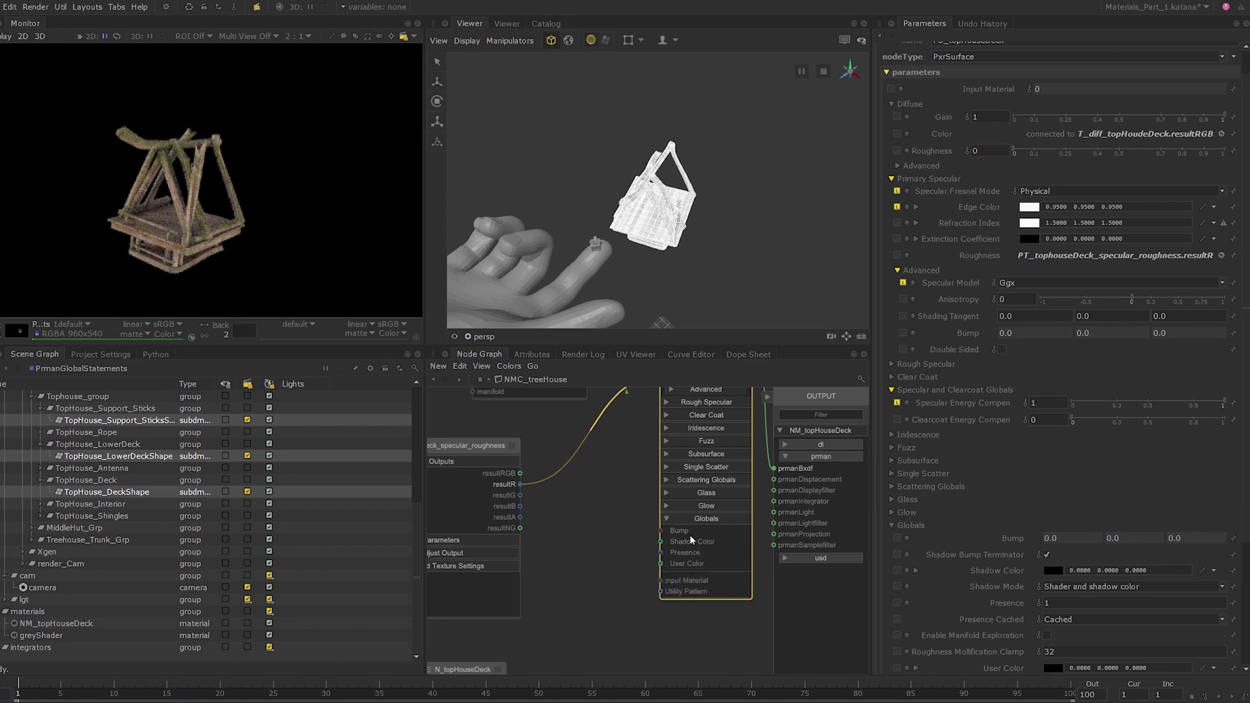
middle_drag(622, 594, 637, 508)
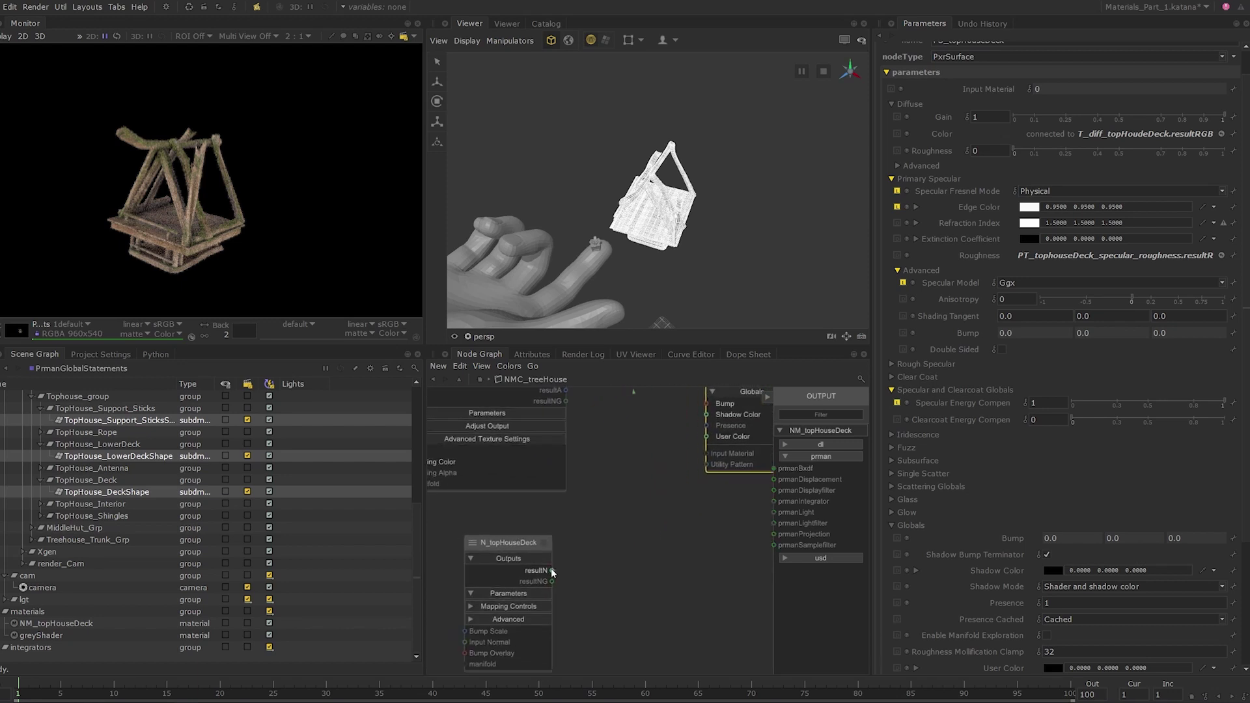
drag(521, 611, 653, 470)
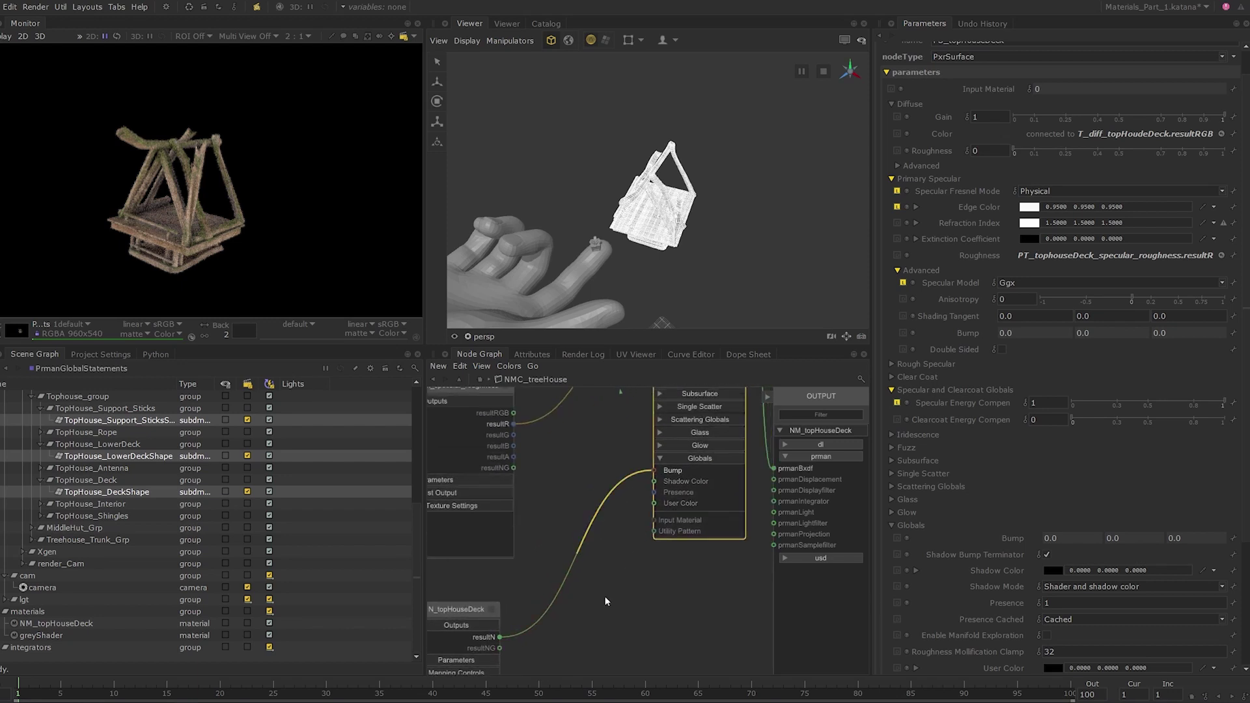
scroll(619, 590, down, 4)
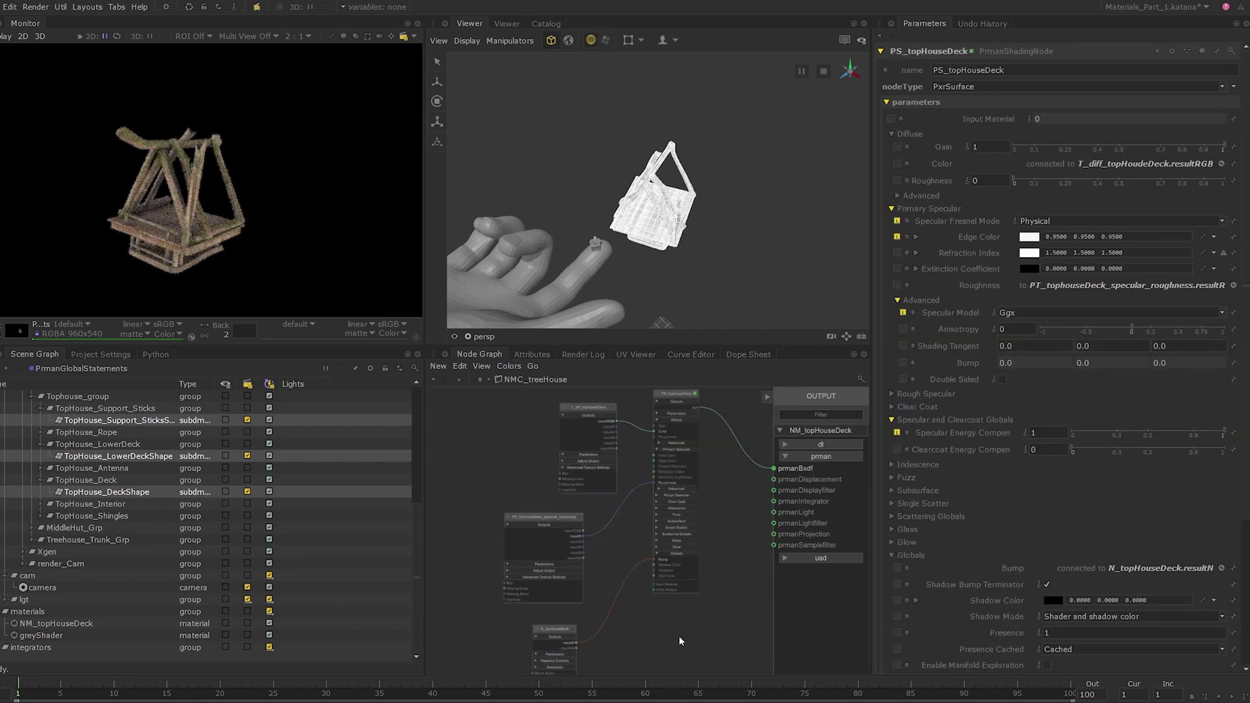
middle_drag(678, 636, 661, 633)
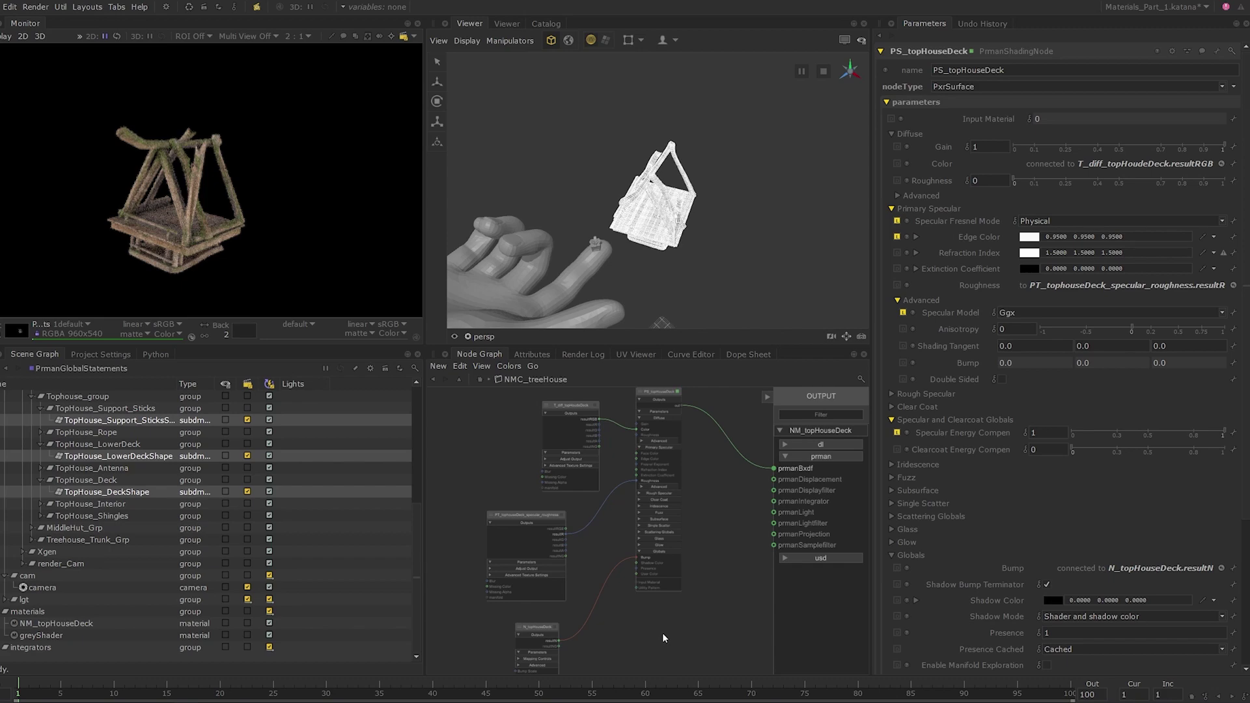